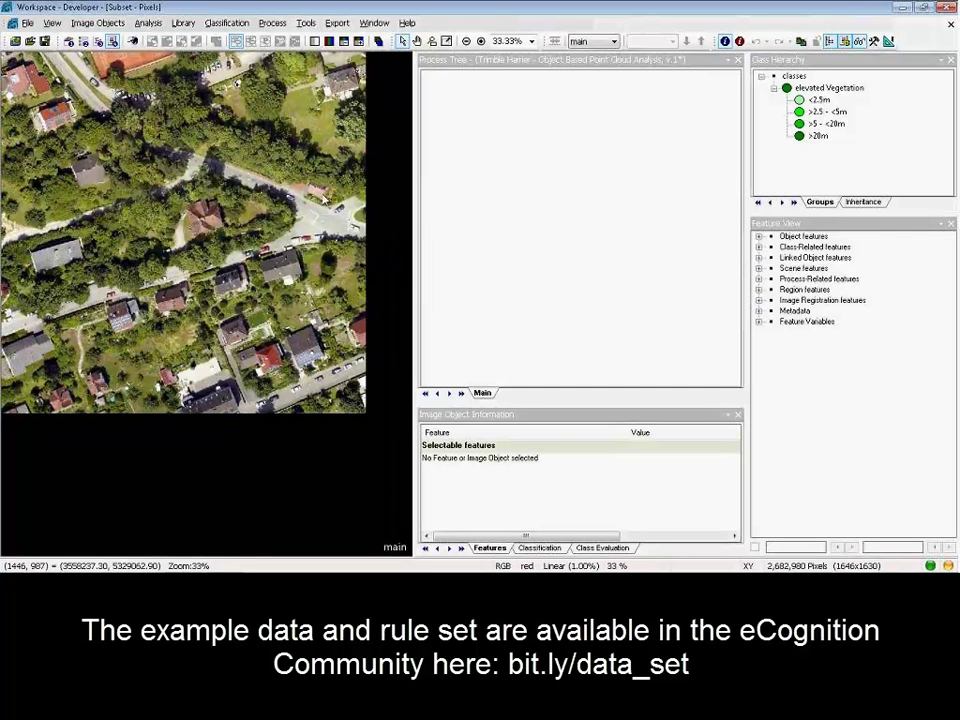
Load the saved point cloud analysis rule set into the process tree.
right_click(481, 136)
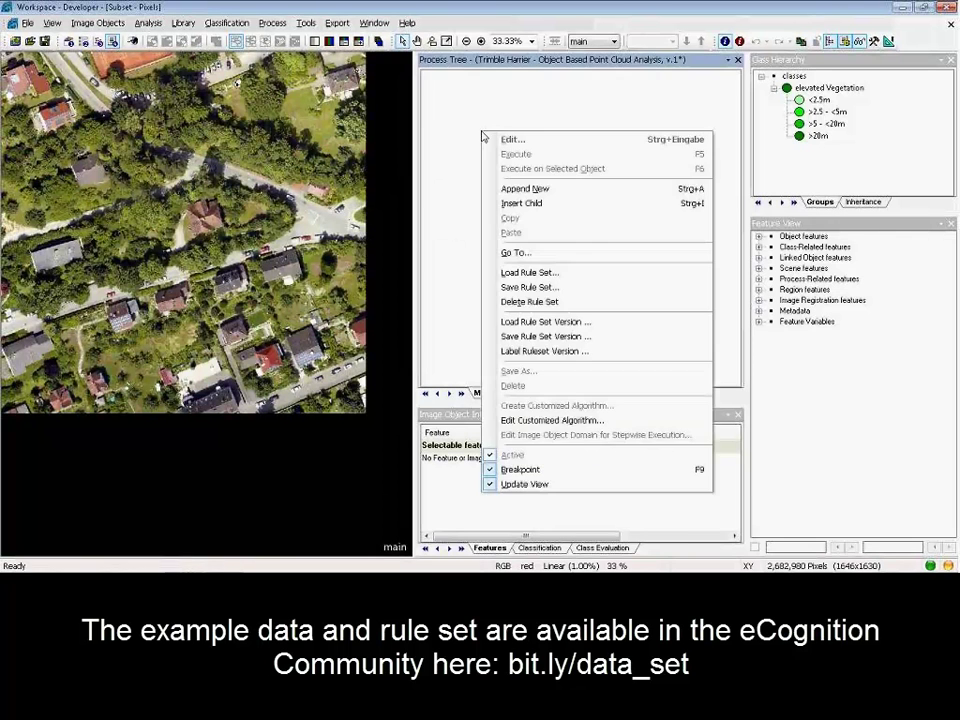
click(530, 268)
double_click(400, 118)
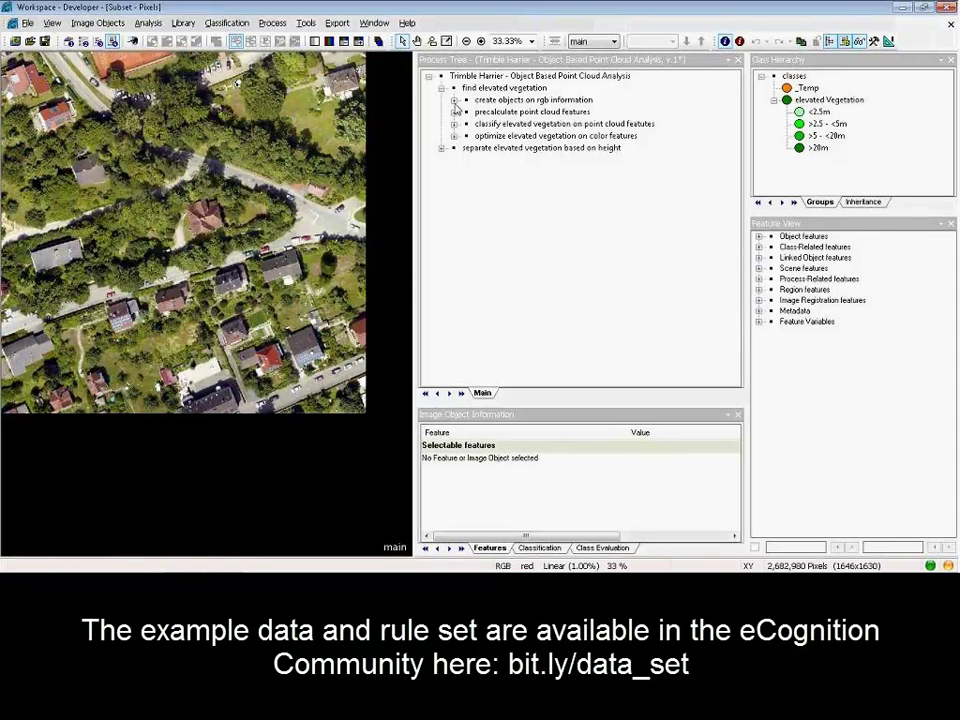
Review the image layer weights of the multiresolution segmentation under "create objects on rgb information" and execute it to create Main Level.
click(455, 101)
double_click(530, 111)
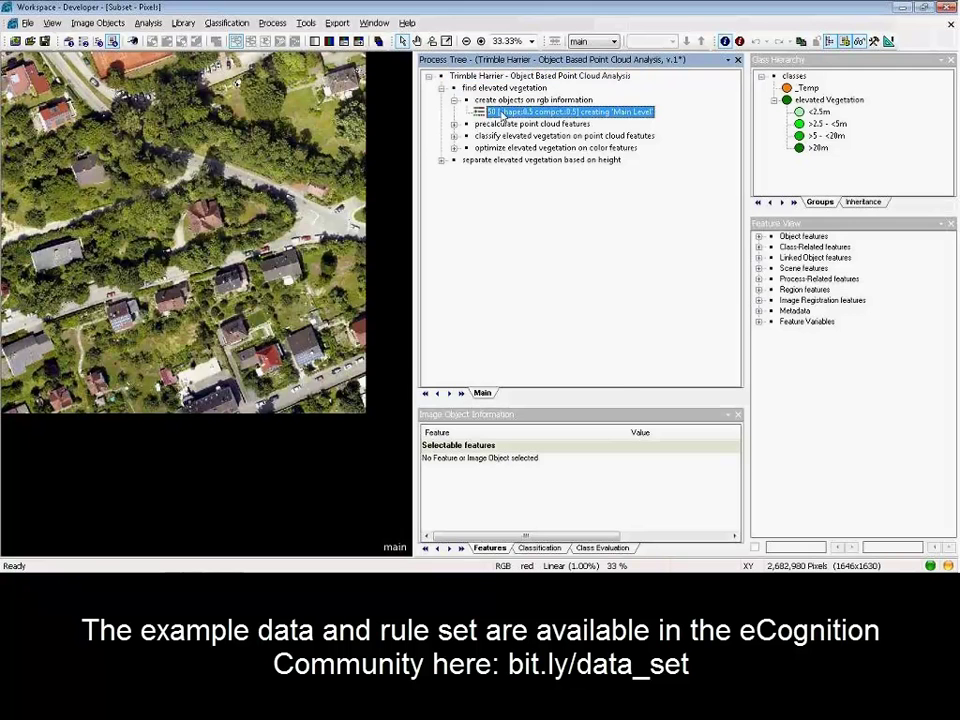
click(276, 183)
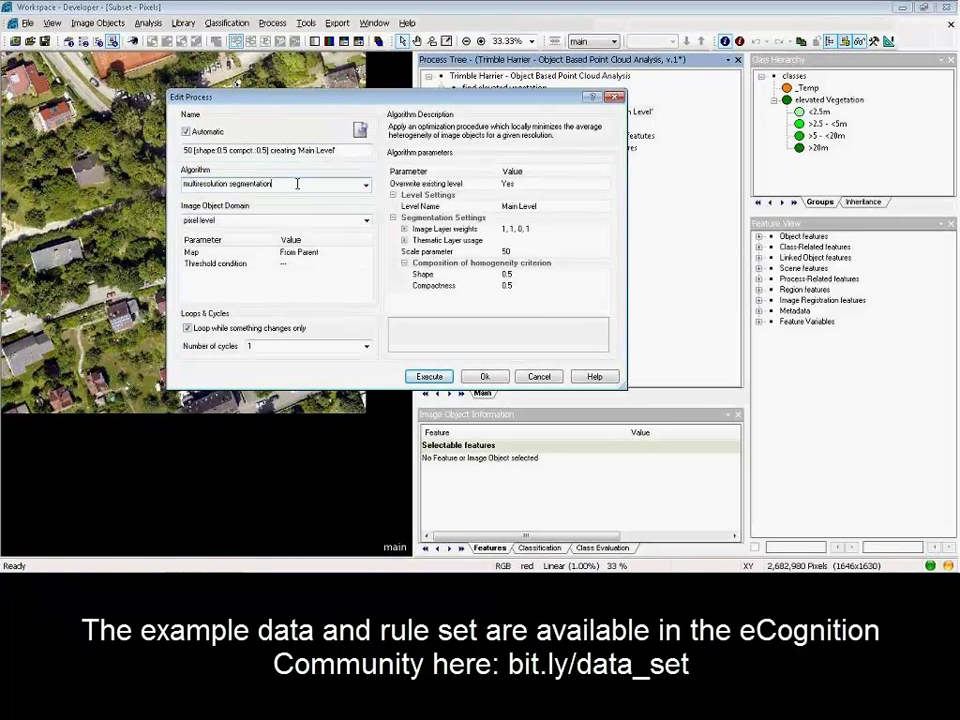
click(405, 229)
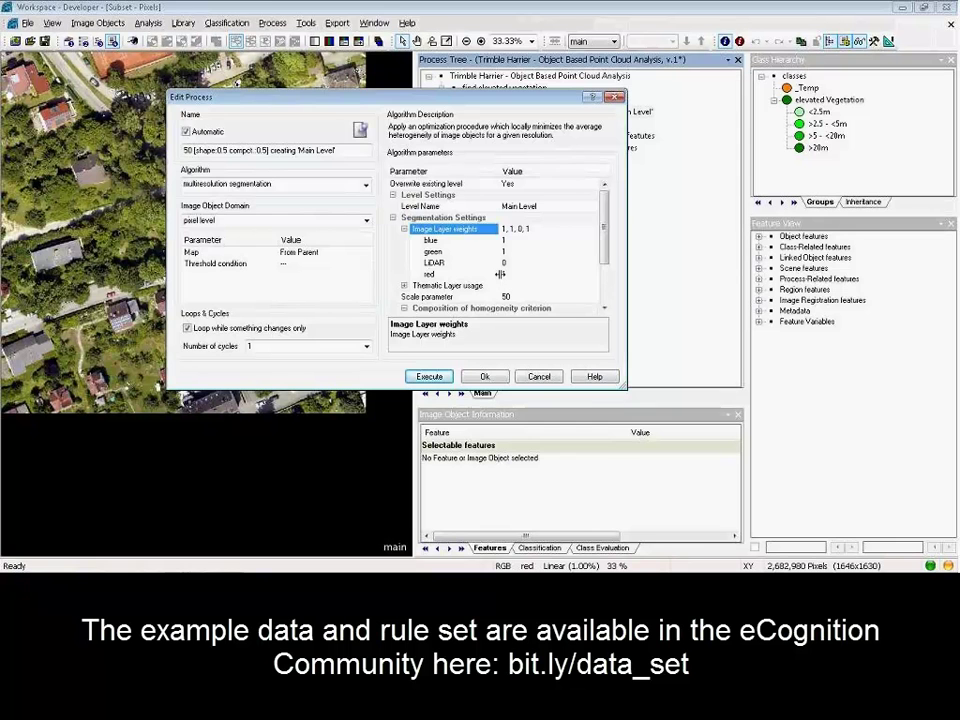
click(429, 376)
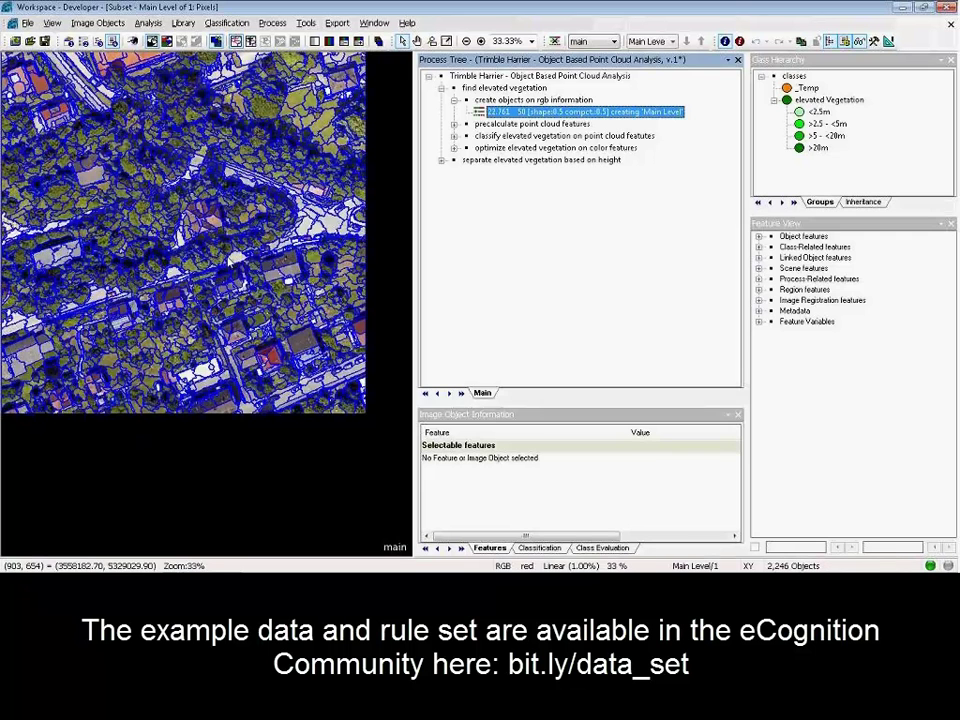
Inspect the segmented objects up close and review the settings of the process that precalculates LiDAR metrics for all returns.
click(481, 42)
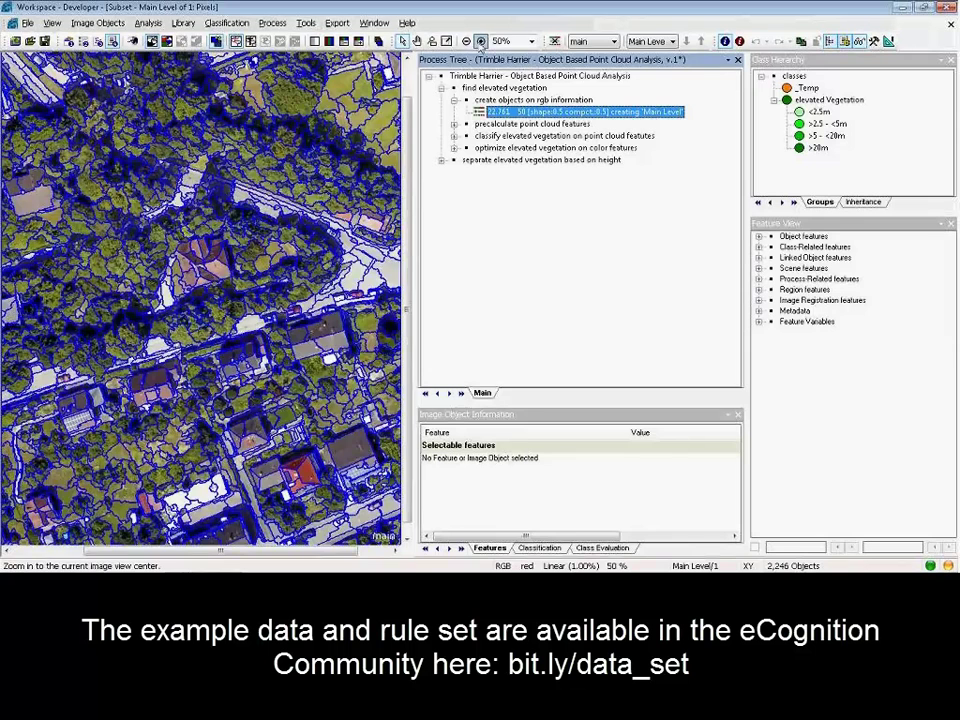
click(481, 42)
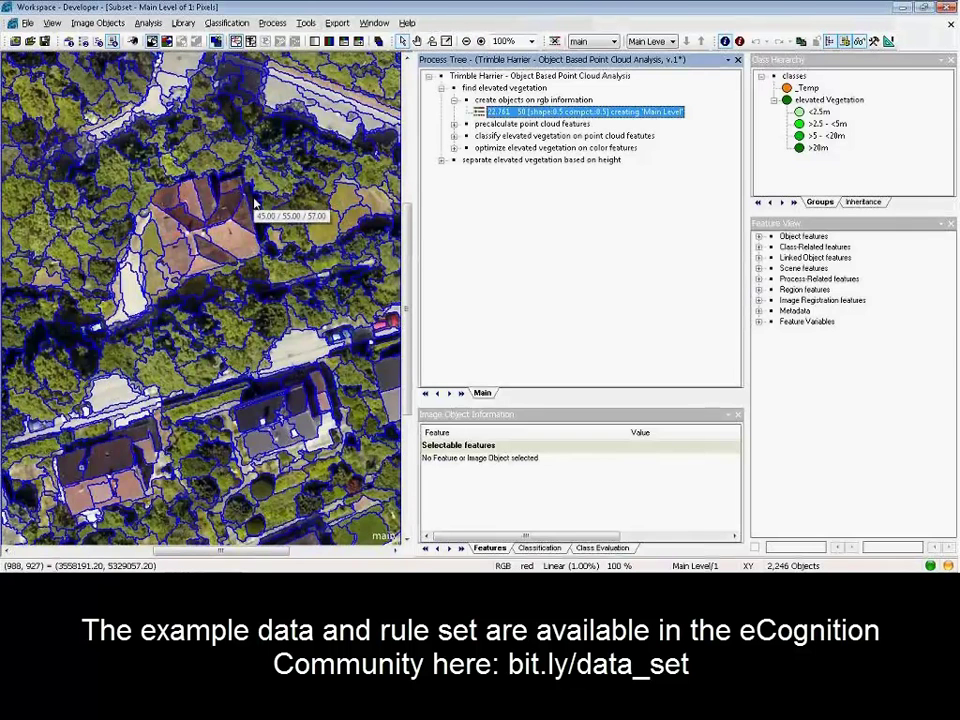
click(454, 123)
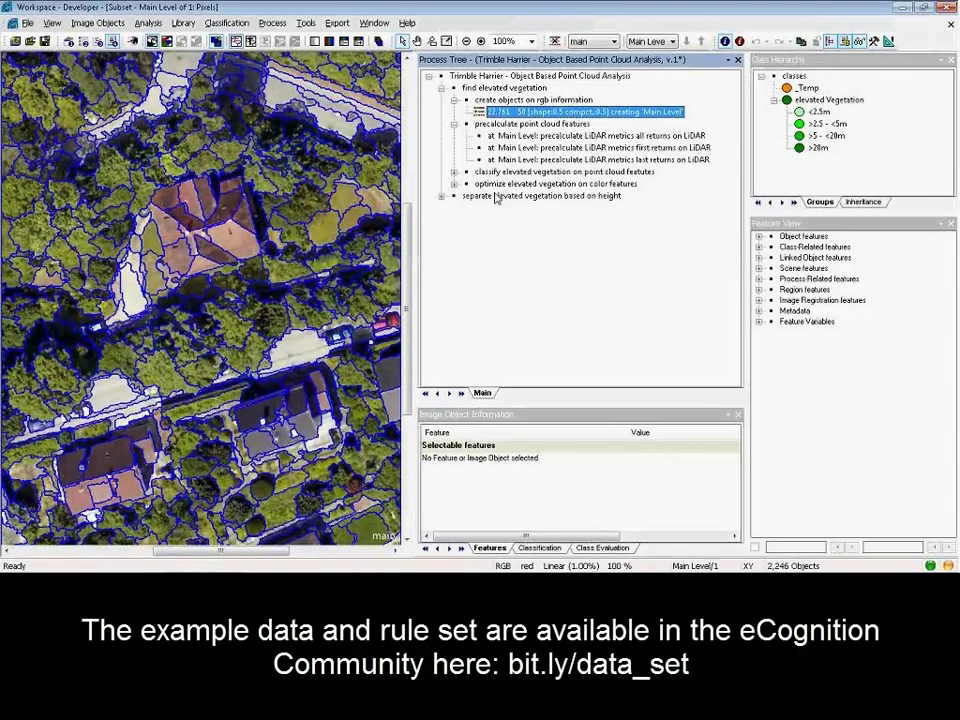
click(527, 137)
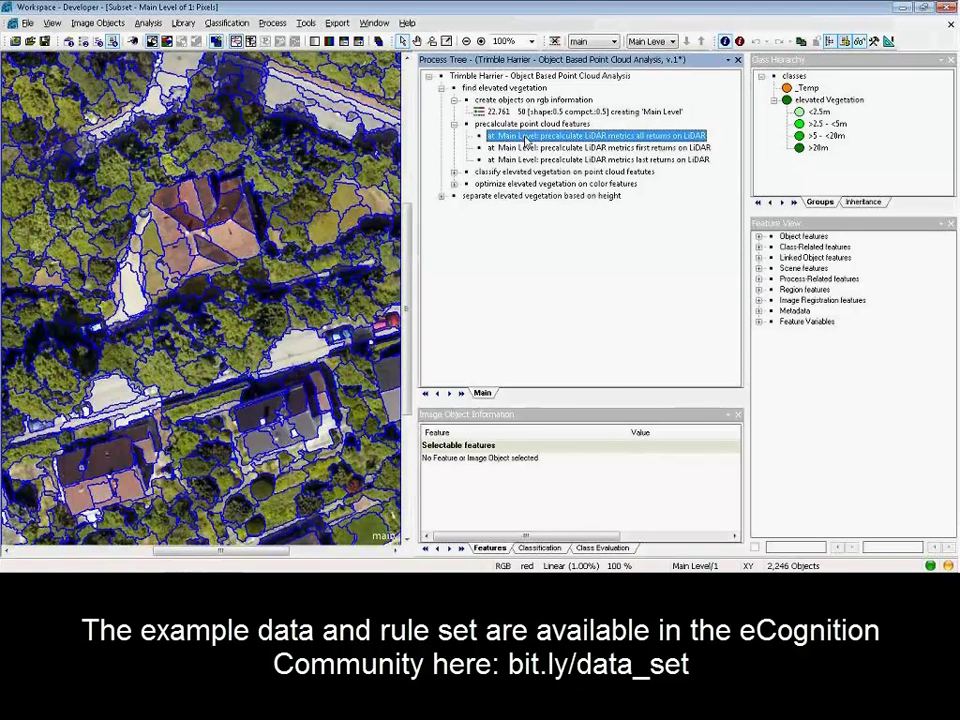
drag(318, 184, 183, 185)
click(316, 185)
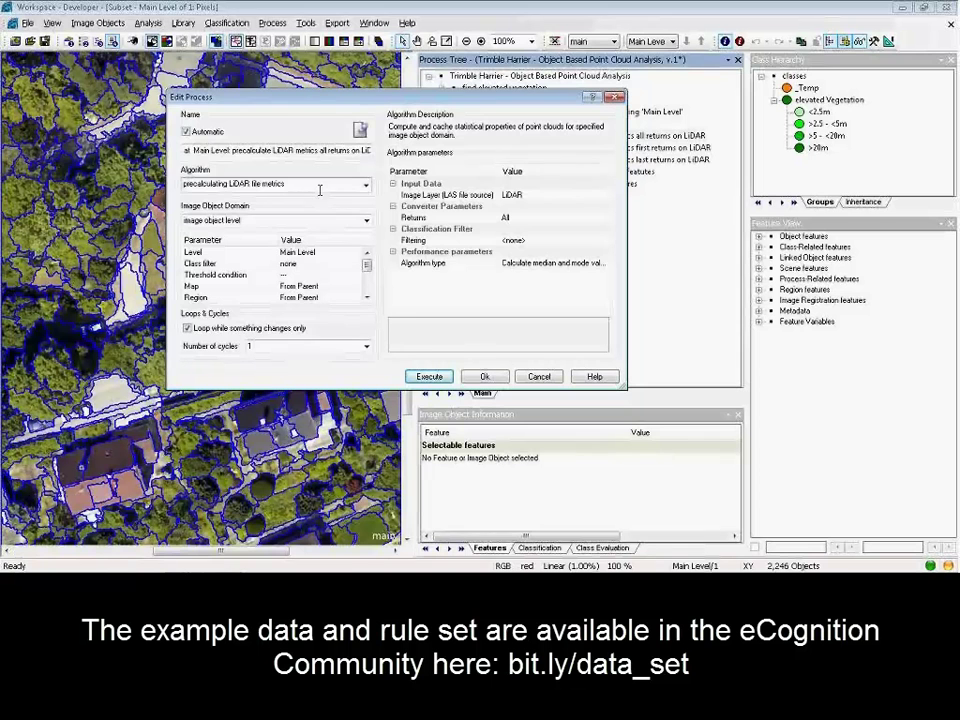
click(540, 377)
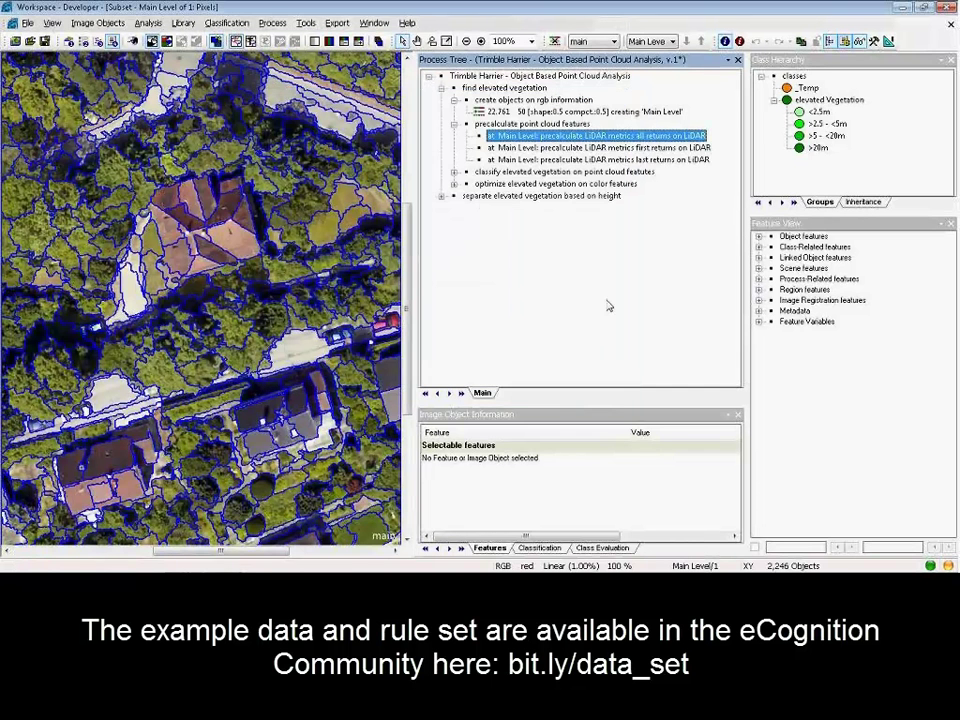
Execute the whole "precalculate point cloud features" branch for all, first and last returns.
click(513, 123)
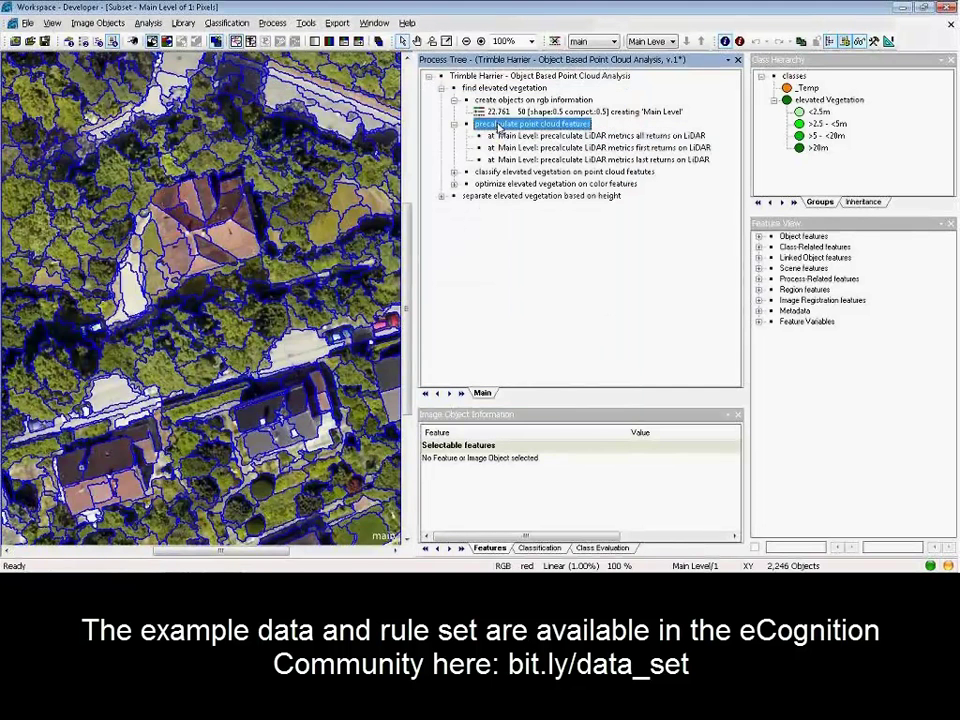
right_click(512, 124)
click(531, 146)
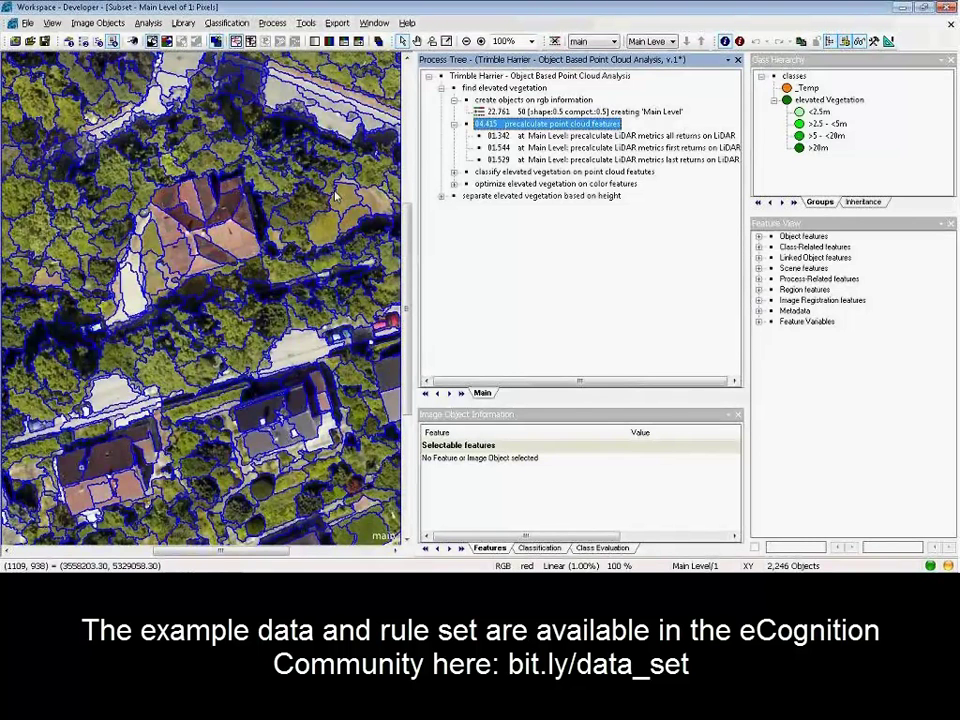
Recheck the all-returns LiDAR precalculation parameters and expand the branch that classifies elevated vegetation on point cloud features.
double_click(573, 141)
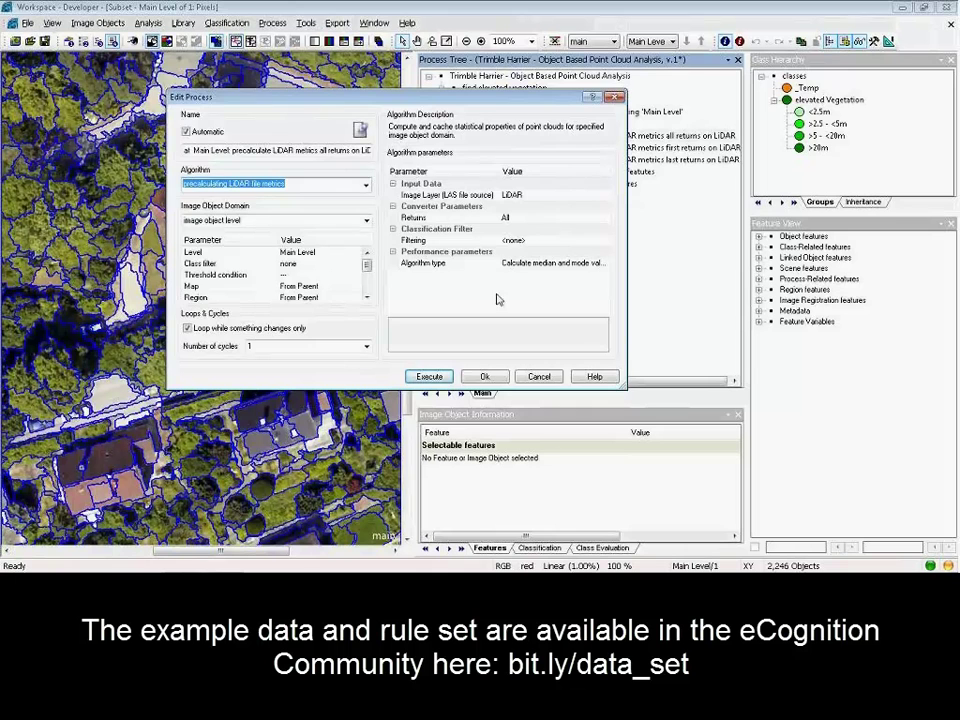
click(485, 376)
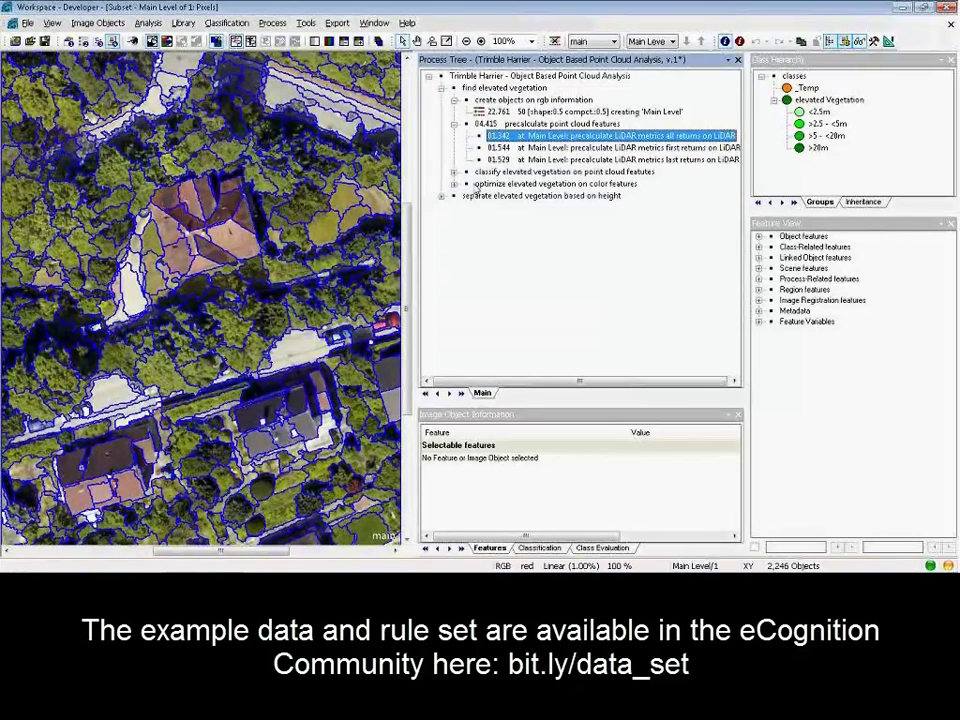
click(454, 172)
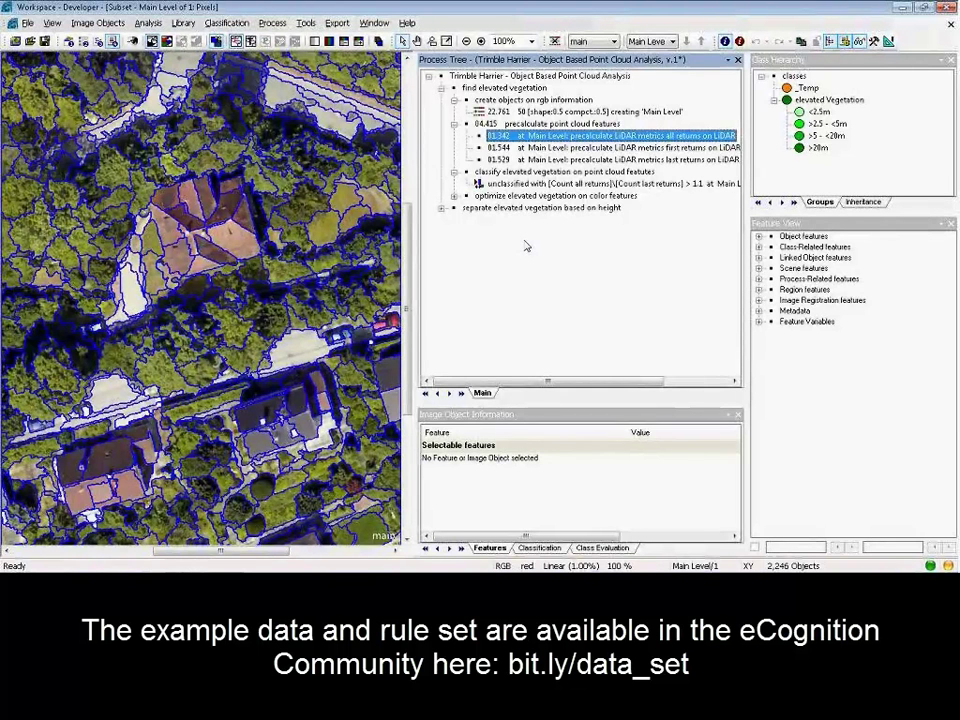
Create a Point Intensity feature with Average result mode for all returns on LiDAR, and hide the object outlines in its display.
double_click(804, 237)
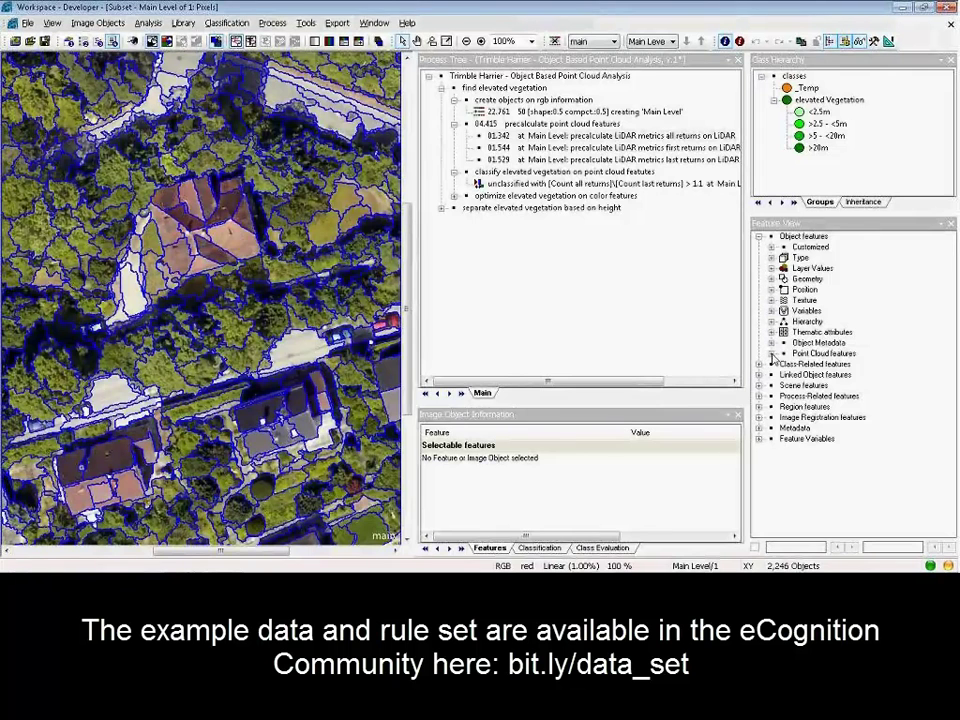
click(771, 354)
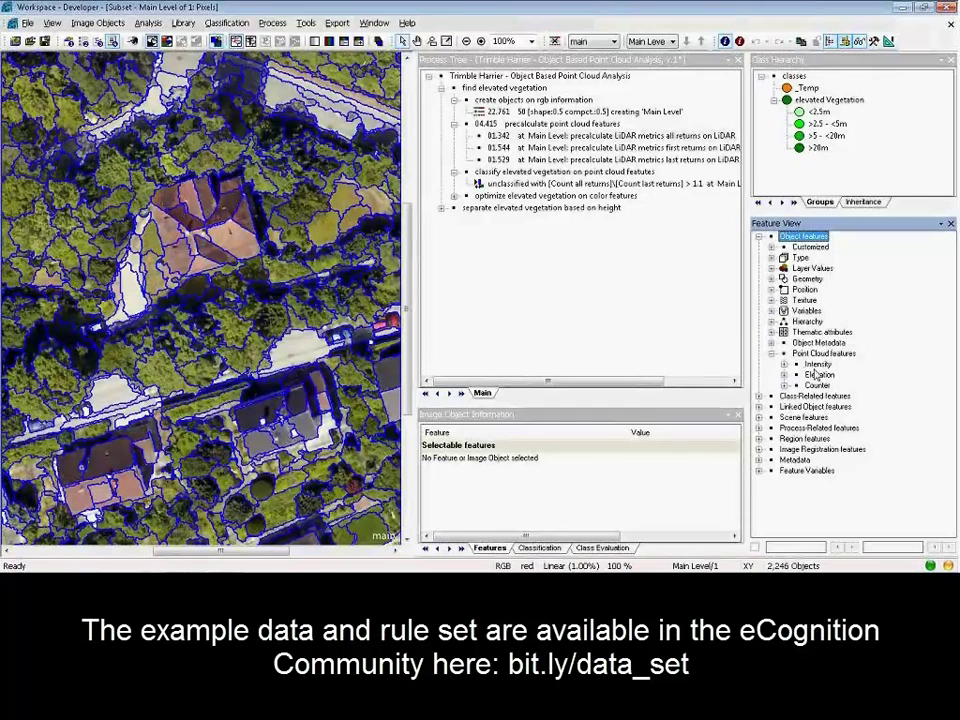
click(817, 364)
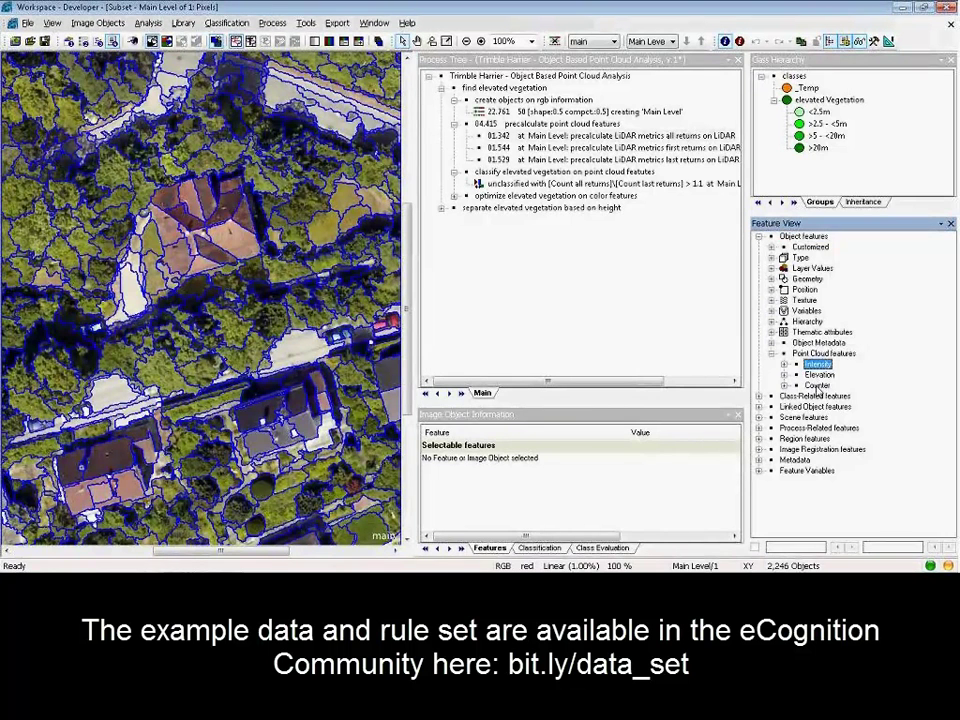
click(816, 386)
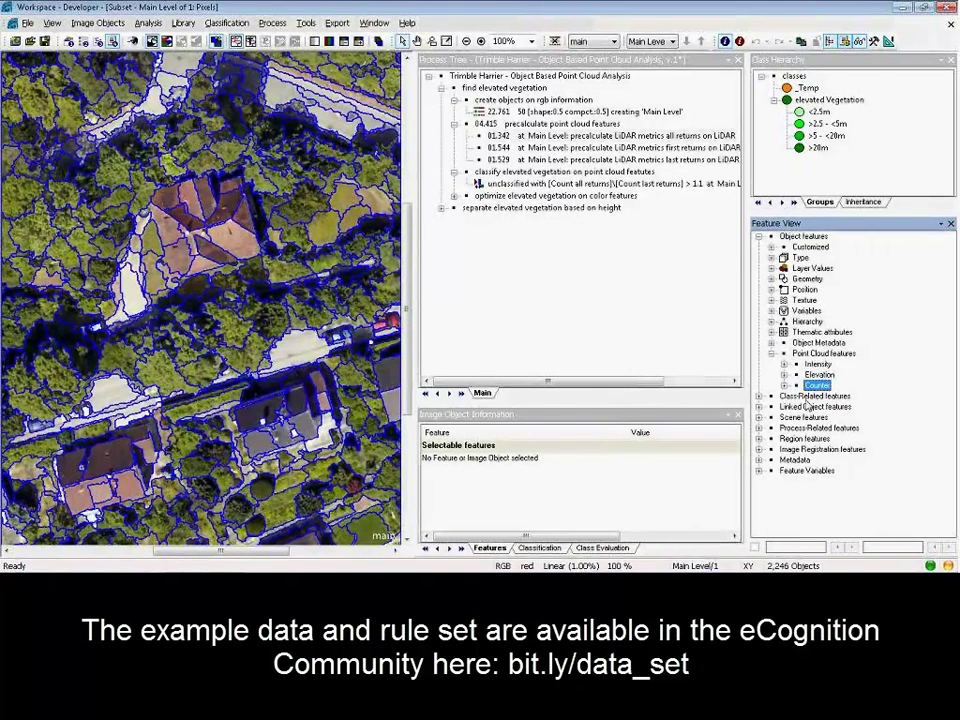
click(784, 364)
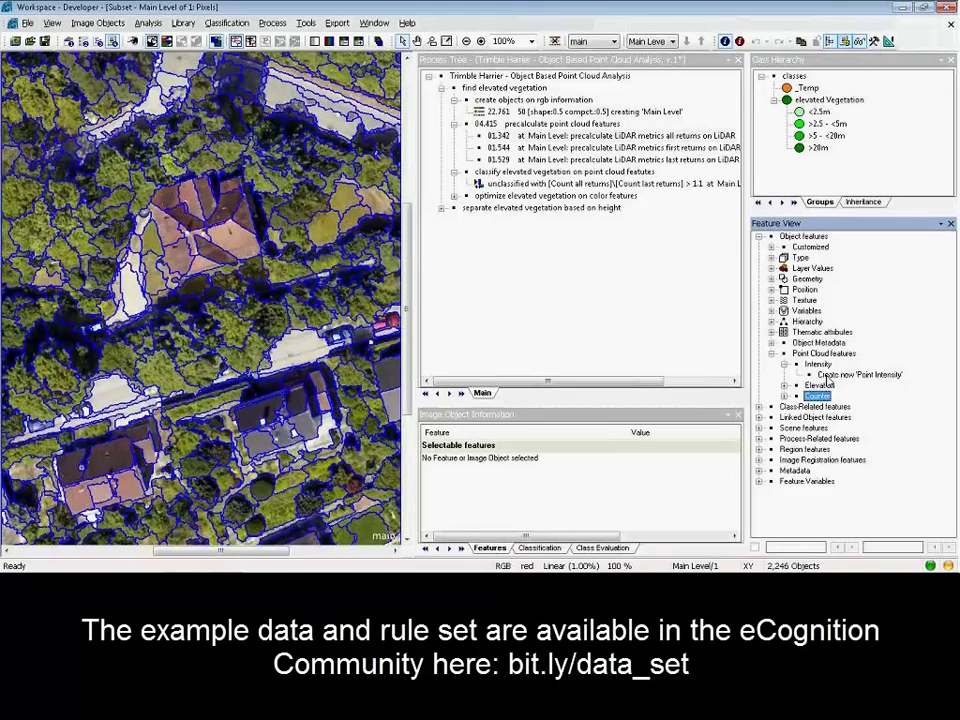
double_click(860, 374)
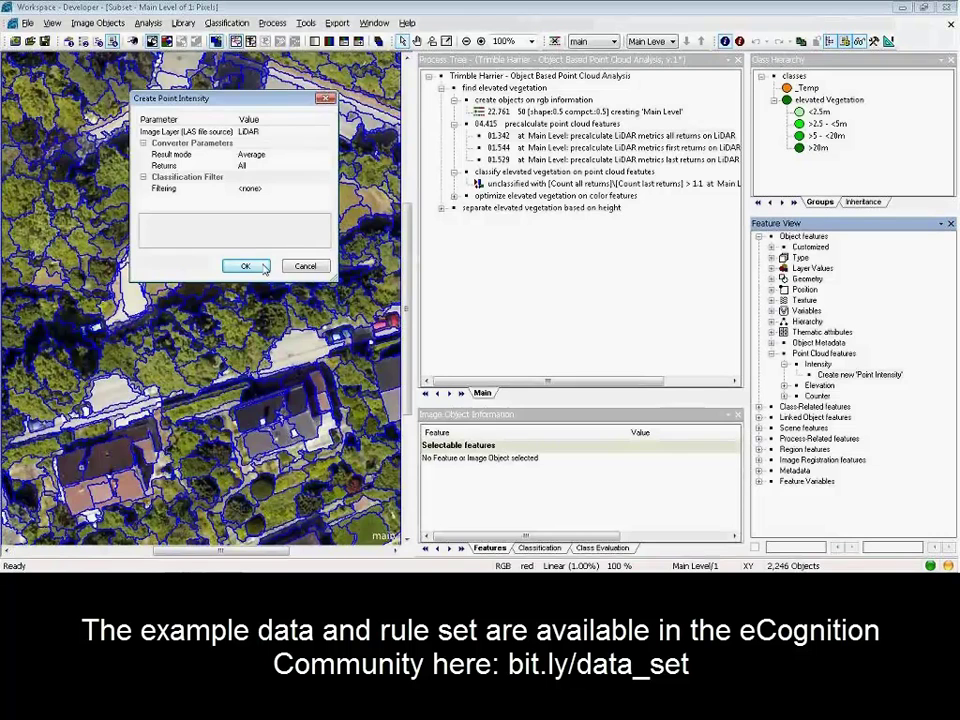
click(250, 267)
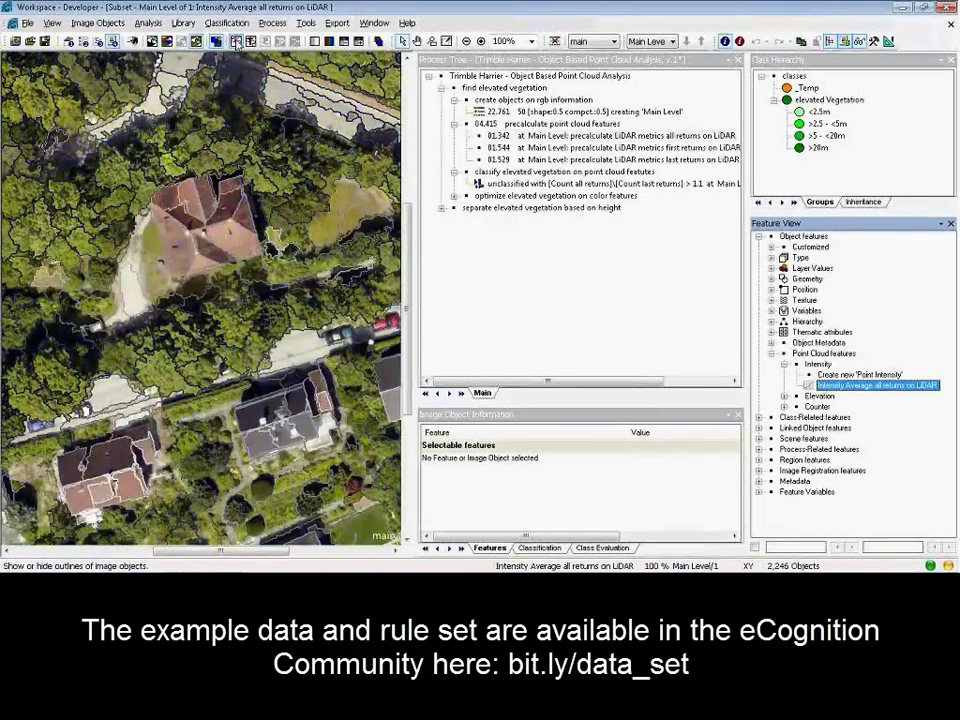
click(234, 41)
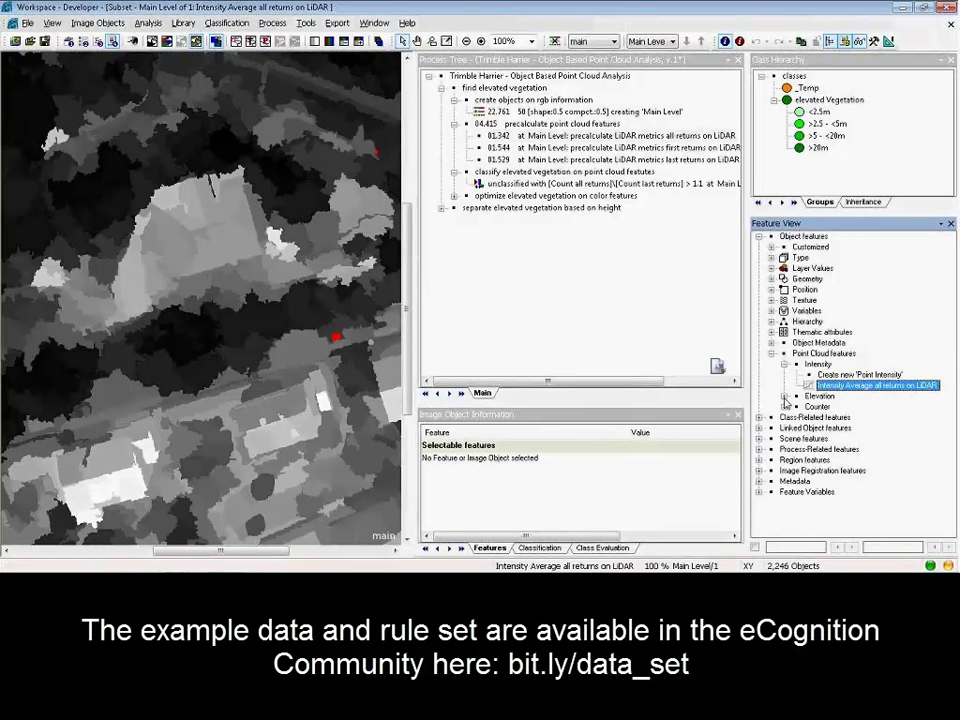
Review the settings of the minimum last-returns elevation feature and examine its values across the whole scene.
click(785, 397)
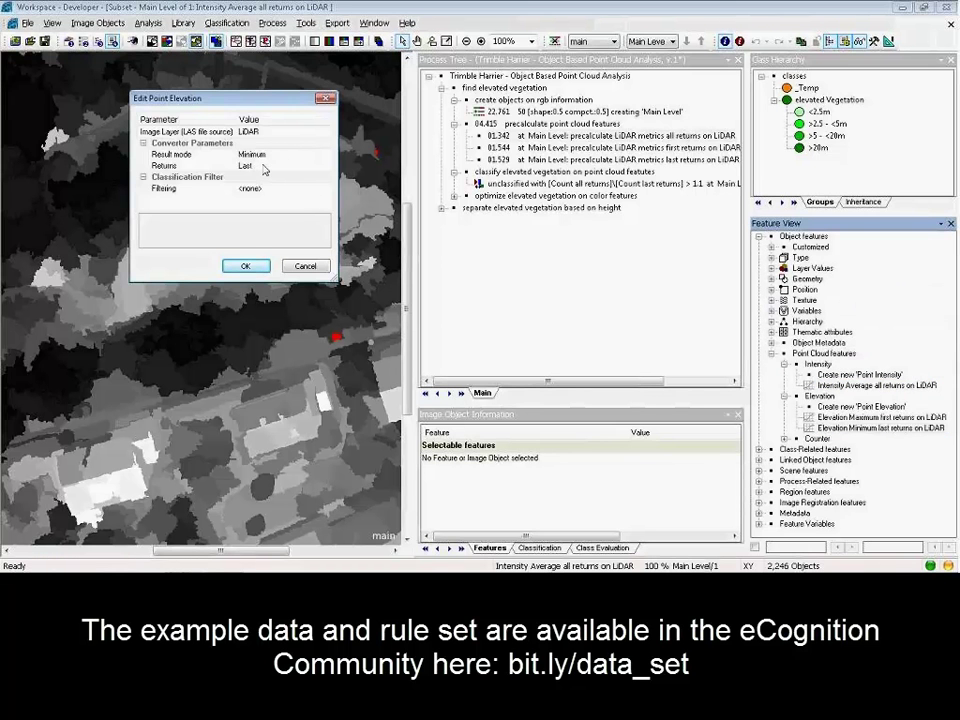
click(245, 265)
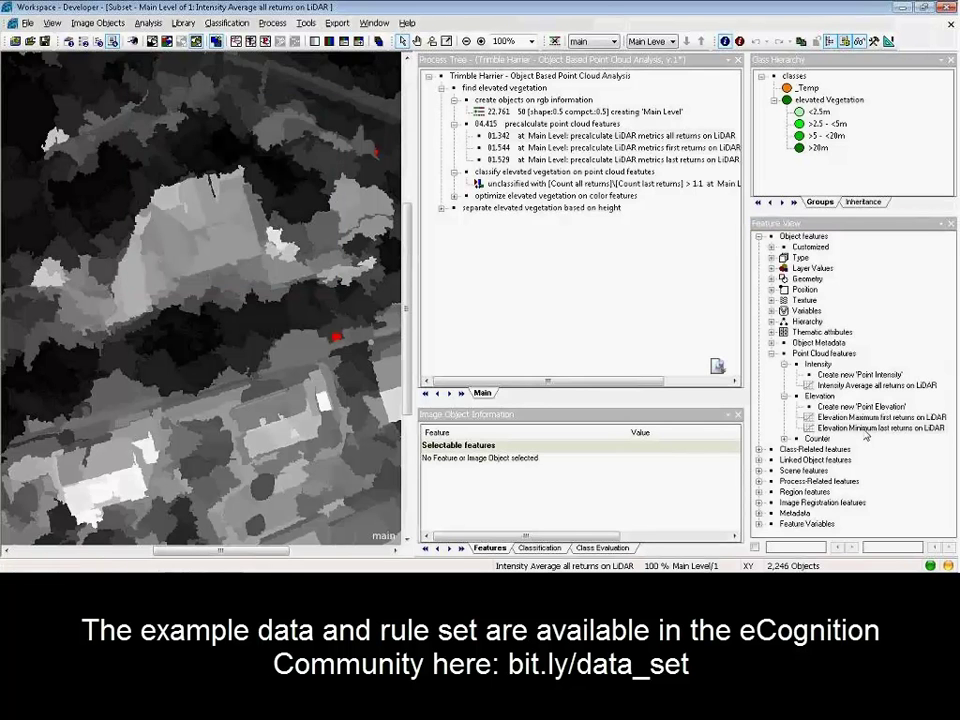
double_click(866, 428)
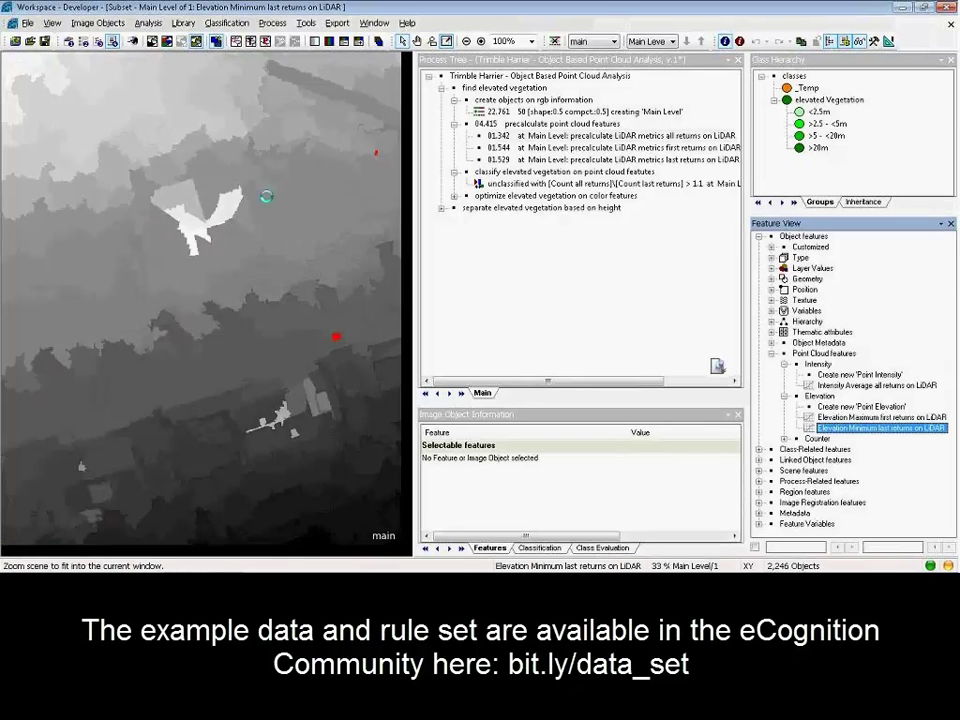
scroll(268, 205, down, 2)
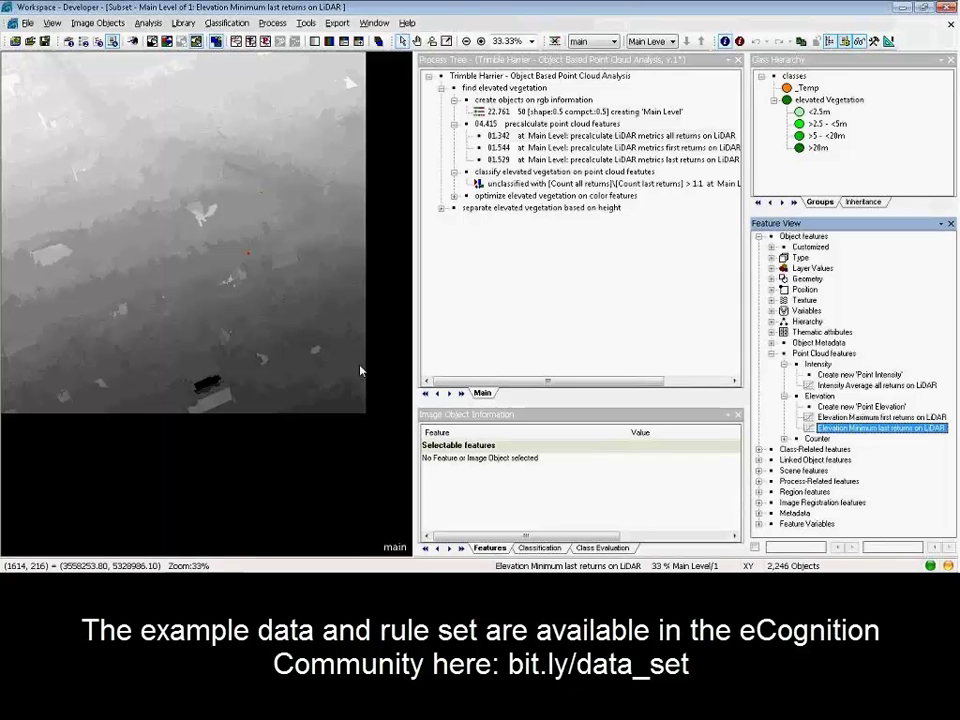
mouse_move(333, 337)
mouse_move(255, 281)
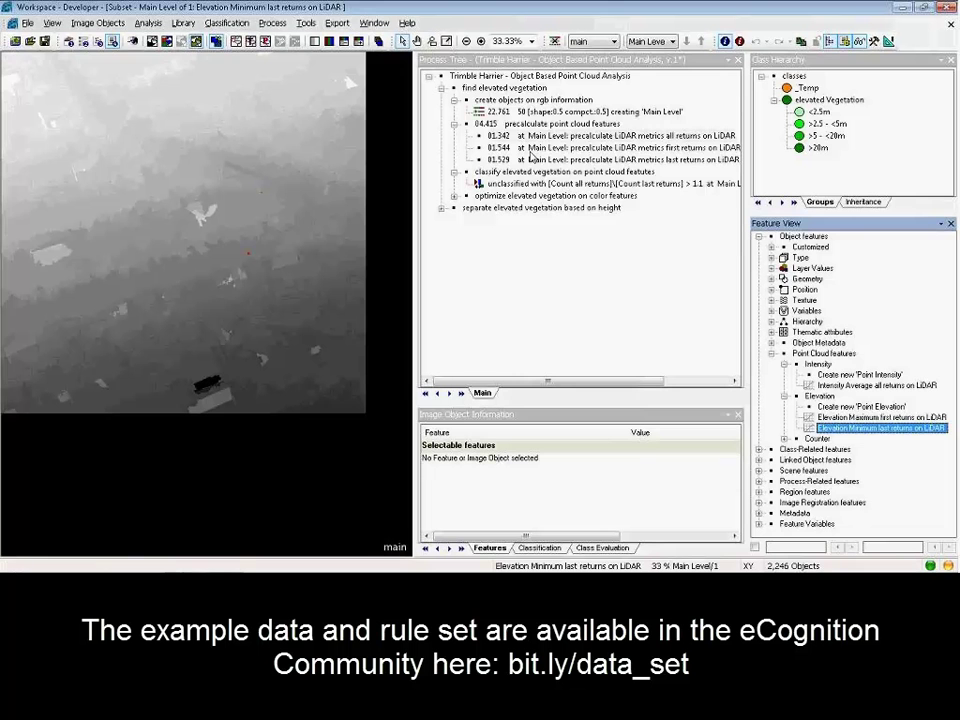
Show the RGB image with object outlines and review the formula of the customized [Count all returns]/[Count last returns] feature.
click(153, 40)
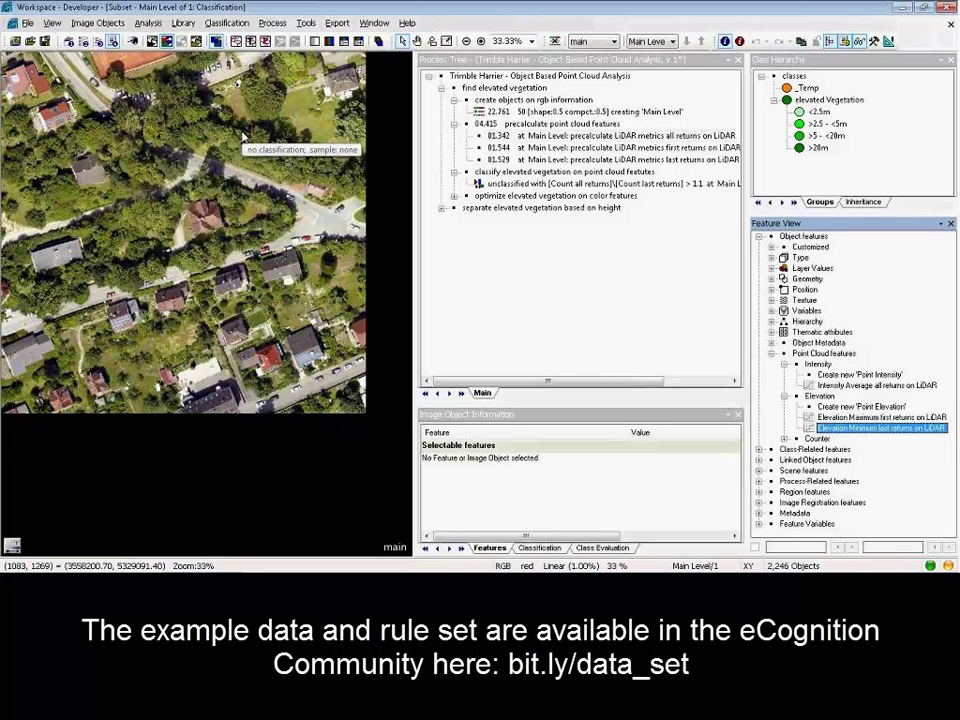
click(236, 43)
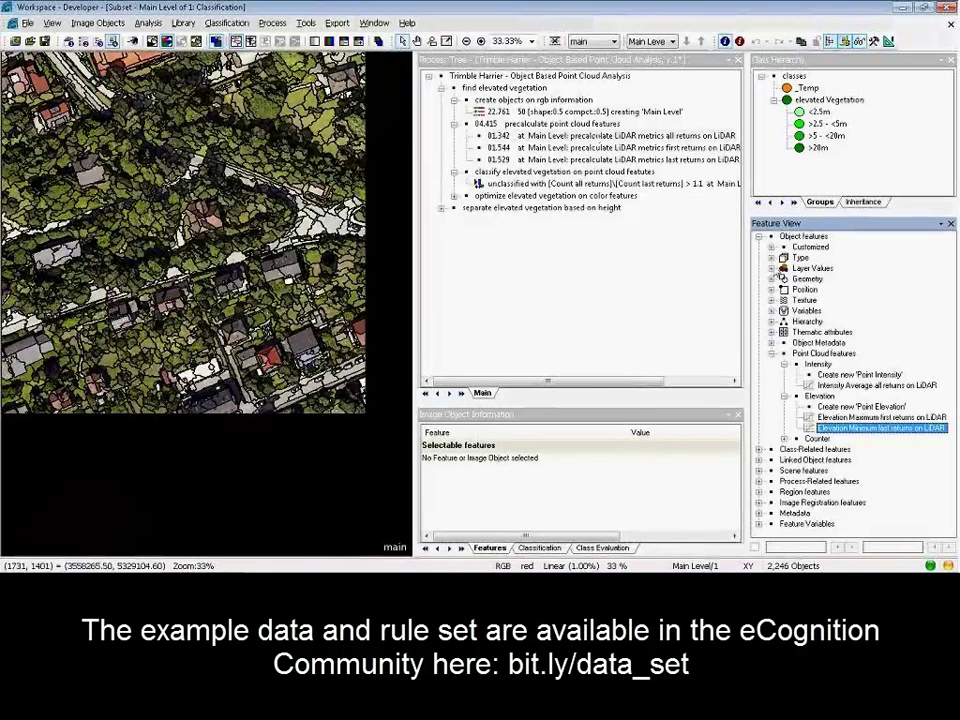
click(772, 246)
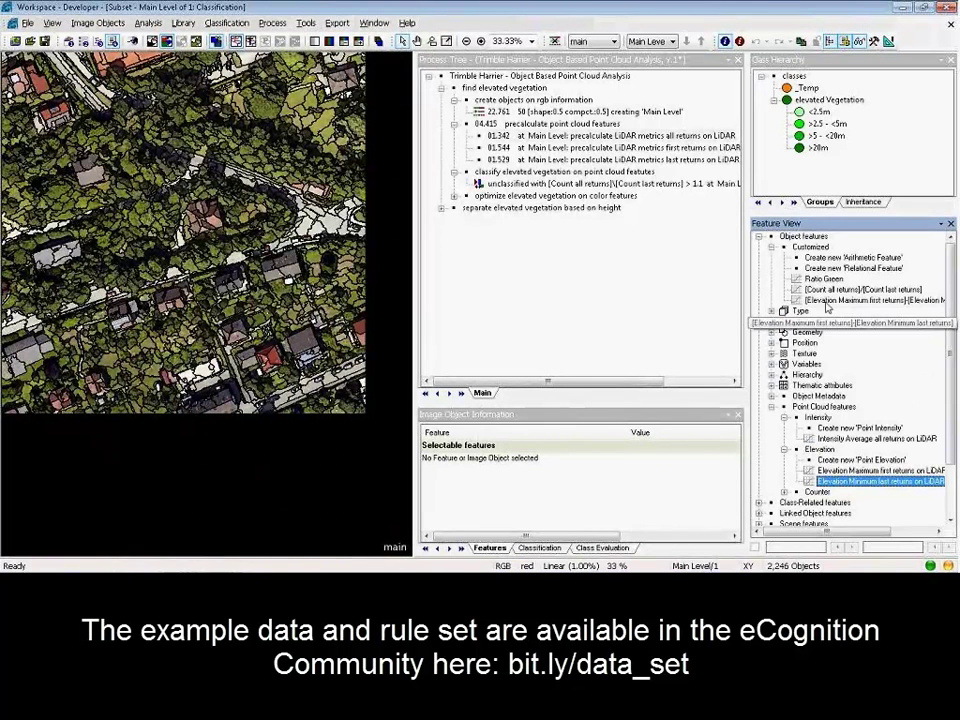
right_click(826, 289)
click(800, 315)
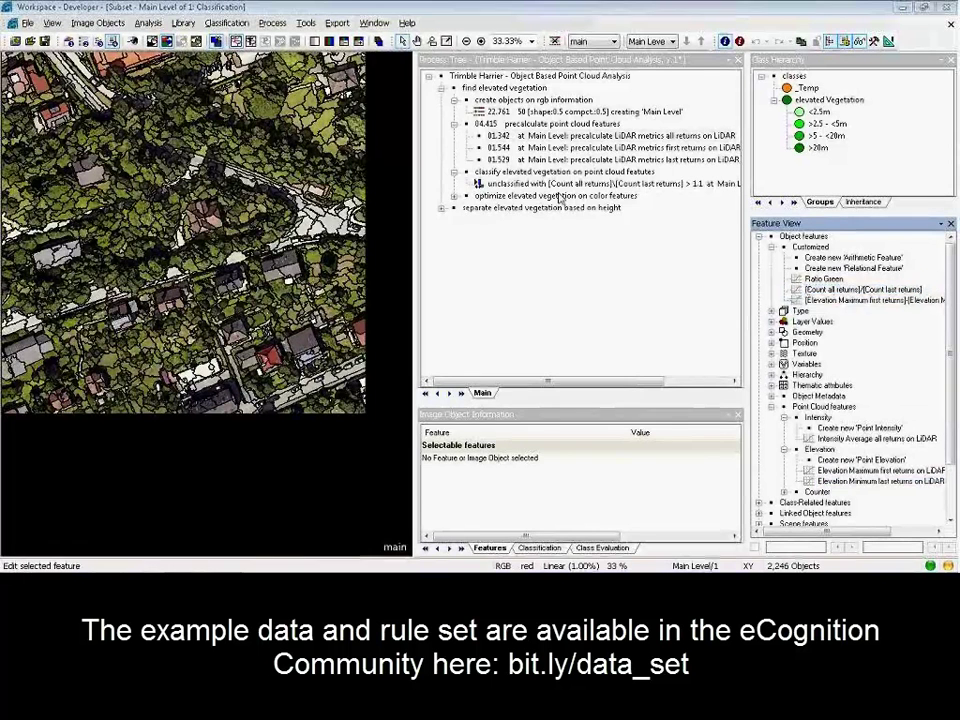
click(490, 195)
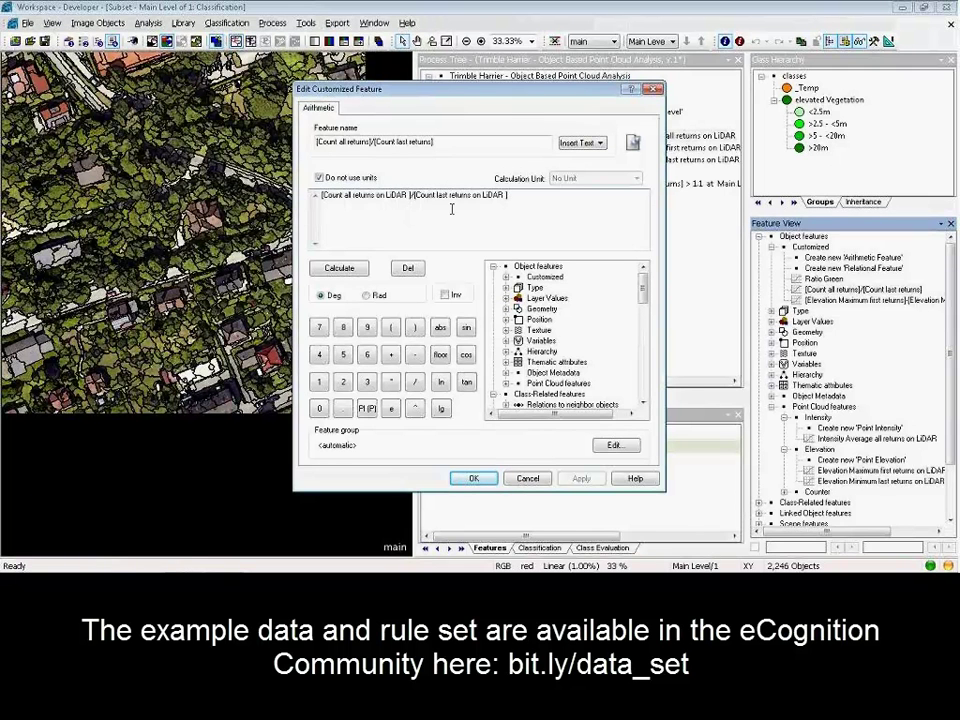
click(528, 479)
Display the [Count all returns]/[Count last returns] values beneath the RGB pixel image in a horizontally split, linked side-by-side view.
double_click(833, 290)
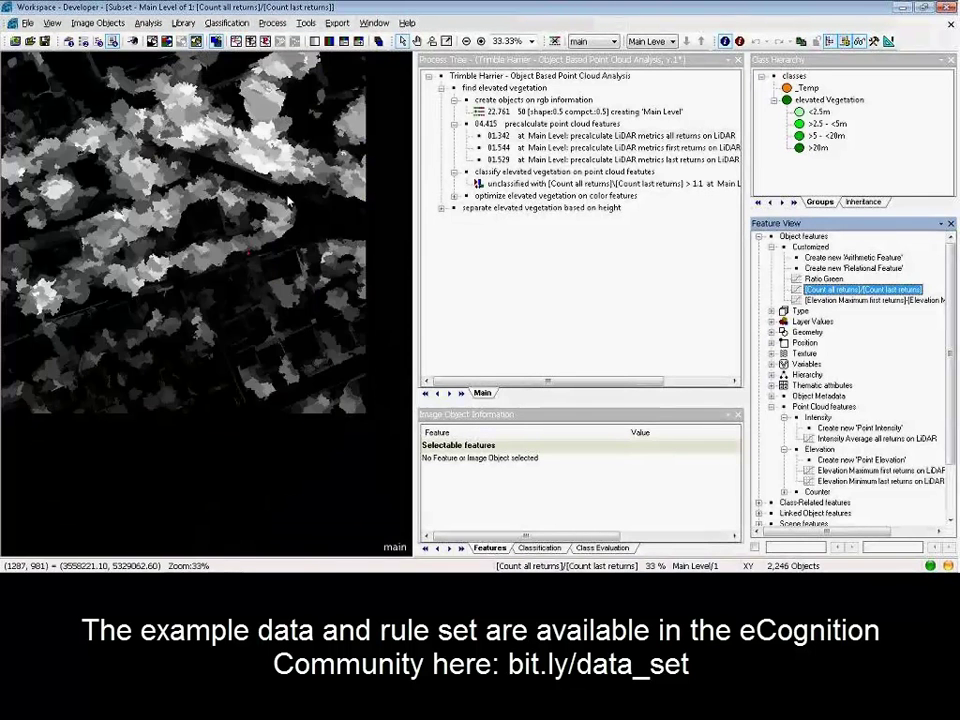
click(374, 22)
click(390, 53)
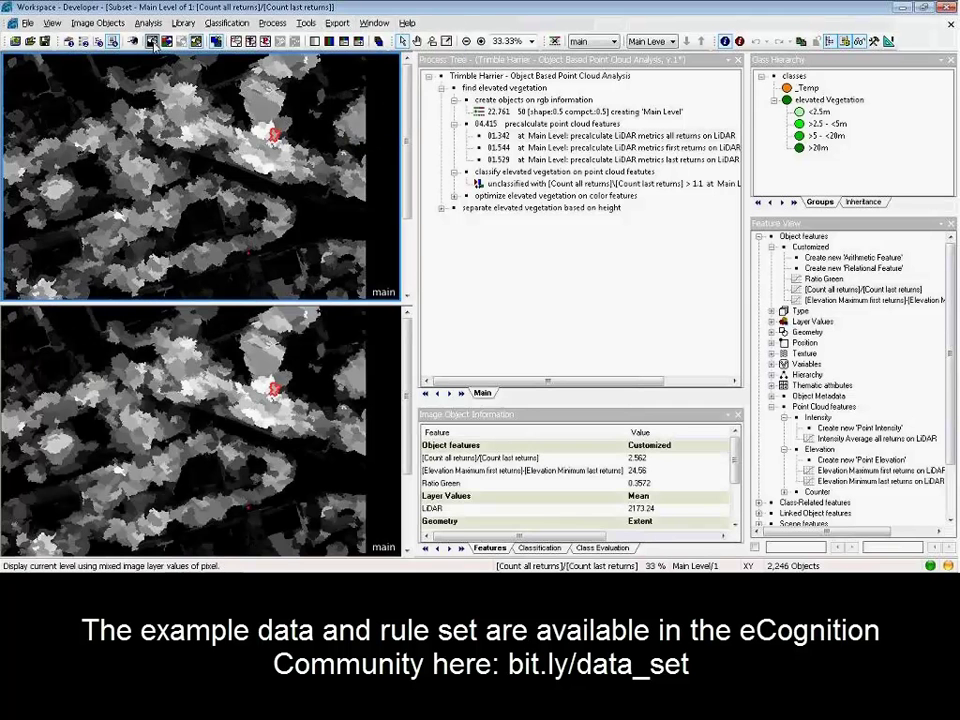
click(152, 41)
click(374, 22)
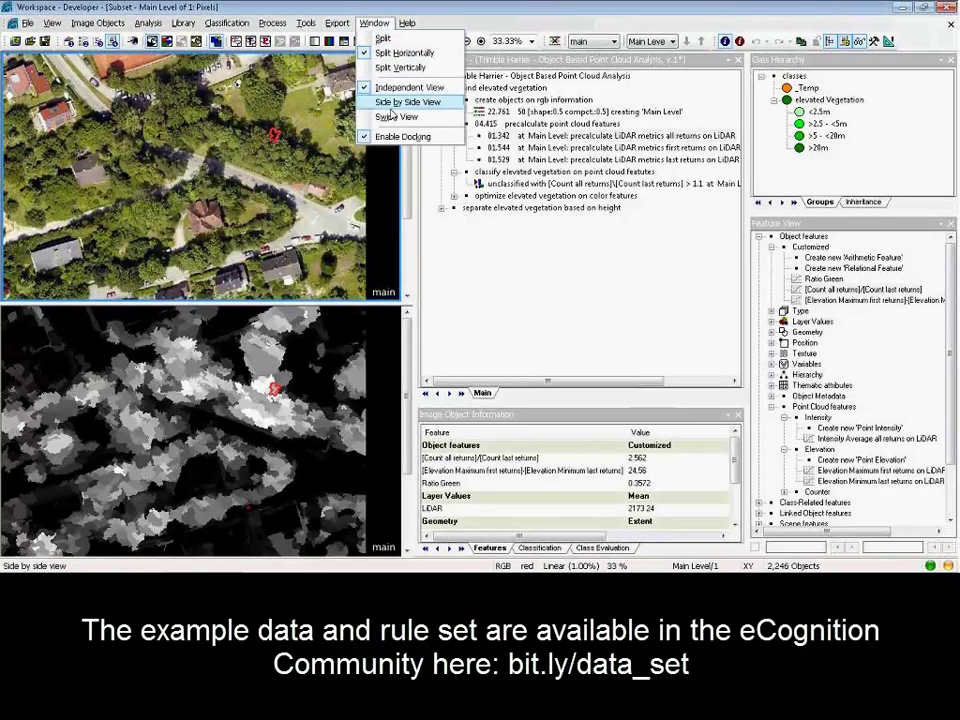
click(400, 97)
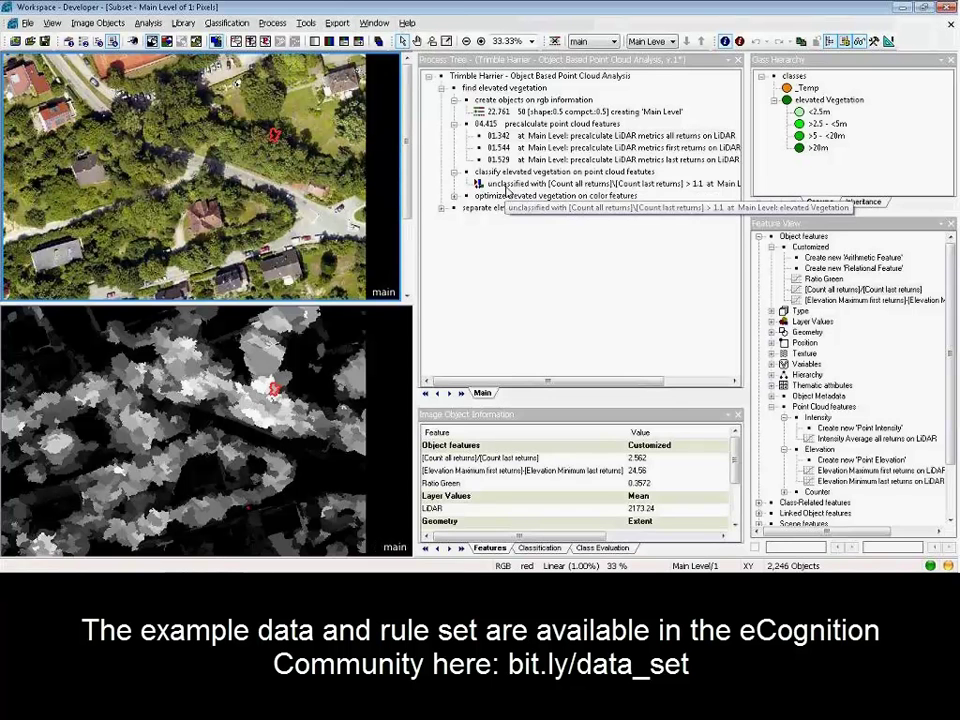
Compare the count ratio values of a tree object on the meadow and an object on the paved road.
click(267, 107)
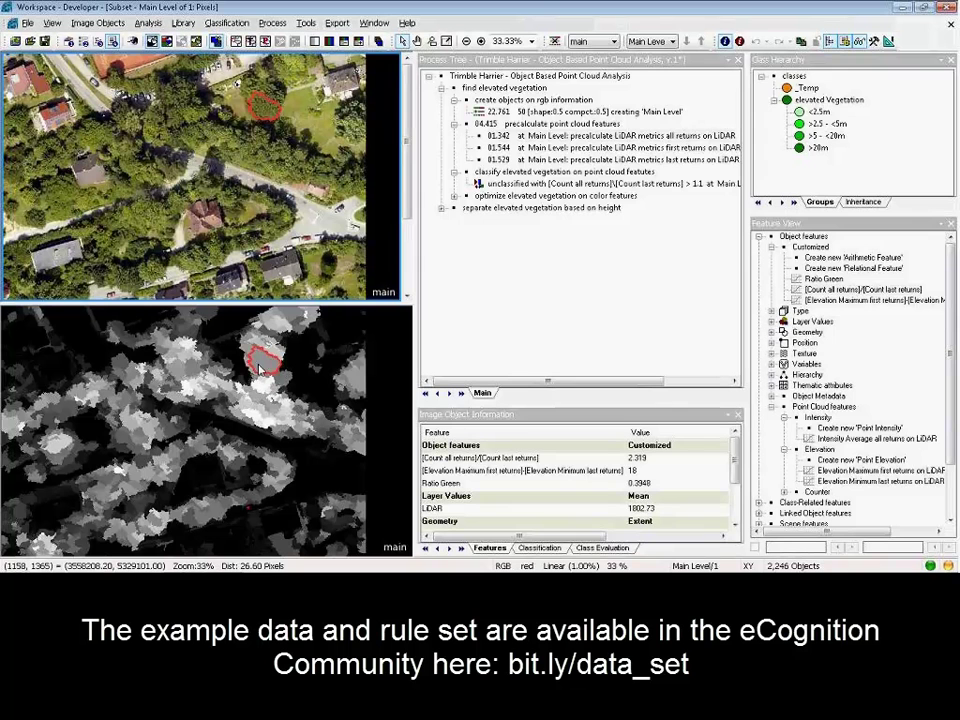
mouse_move(263, 368)
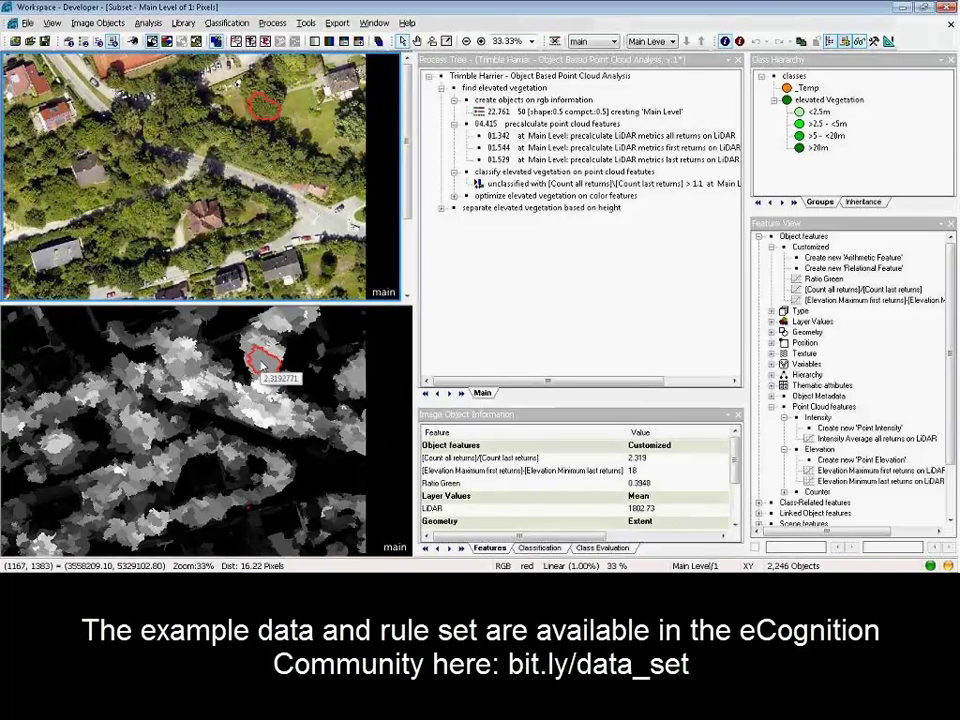
click(328, 222)
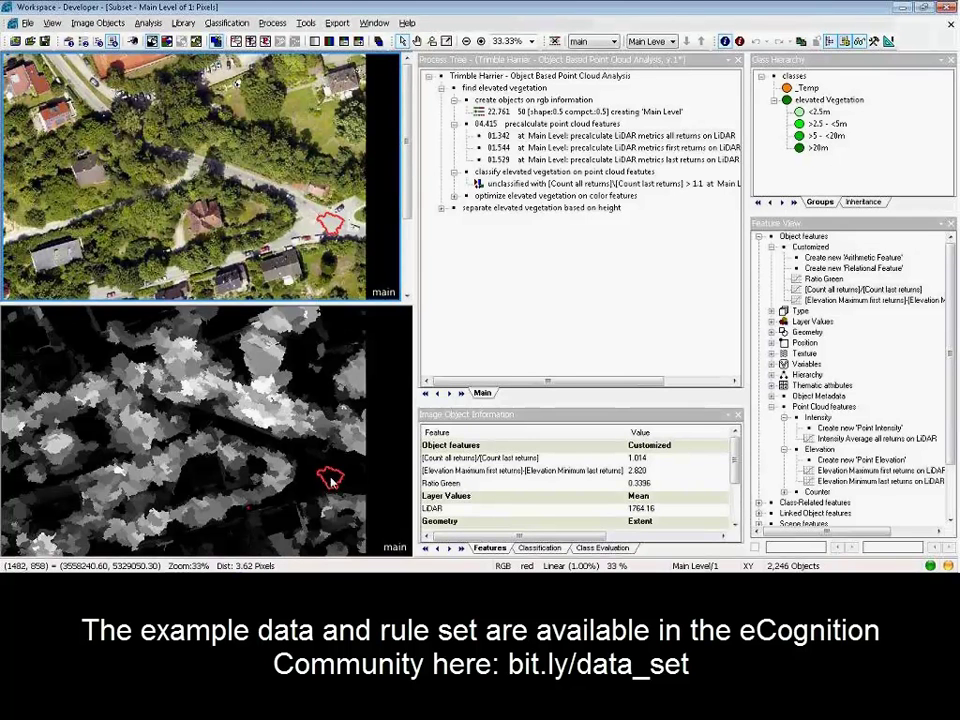
mouse_move(332, 480)
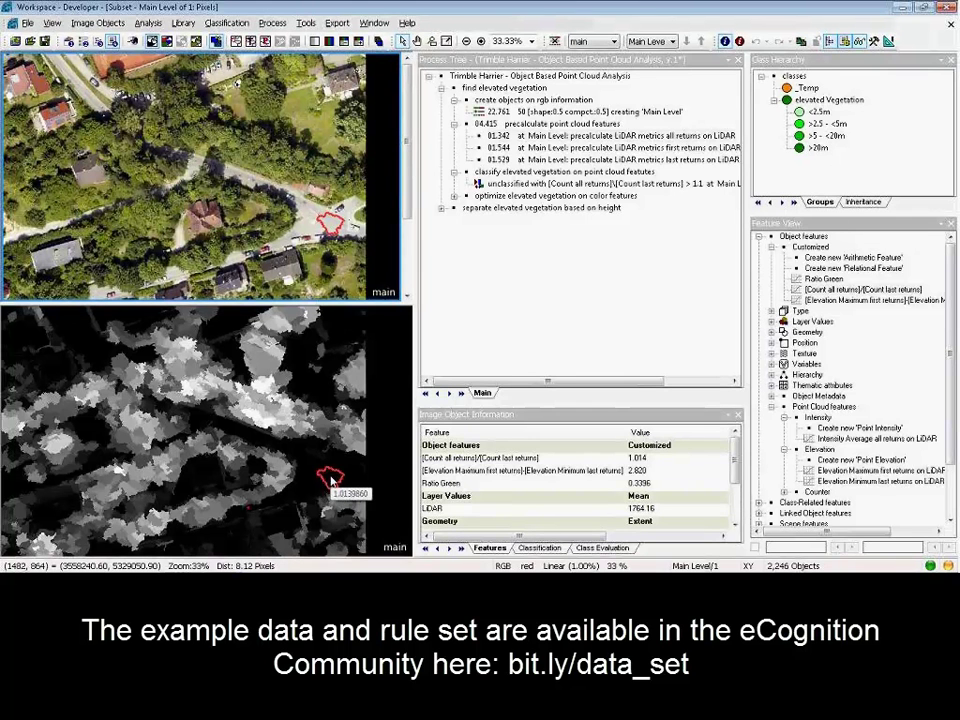
Review the count ratio > 1.1 threshold and execute the process that assigns unclassified objects to elevated Vegetation.
double_click(551, 184)
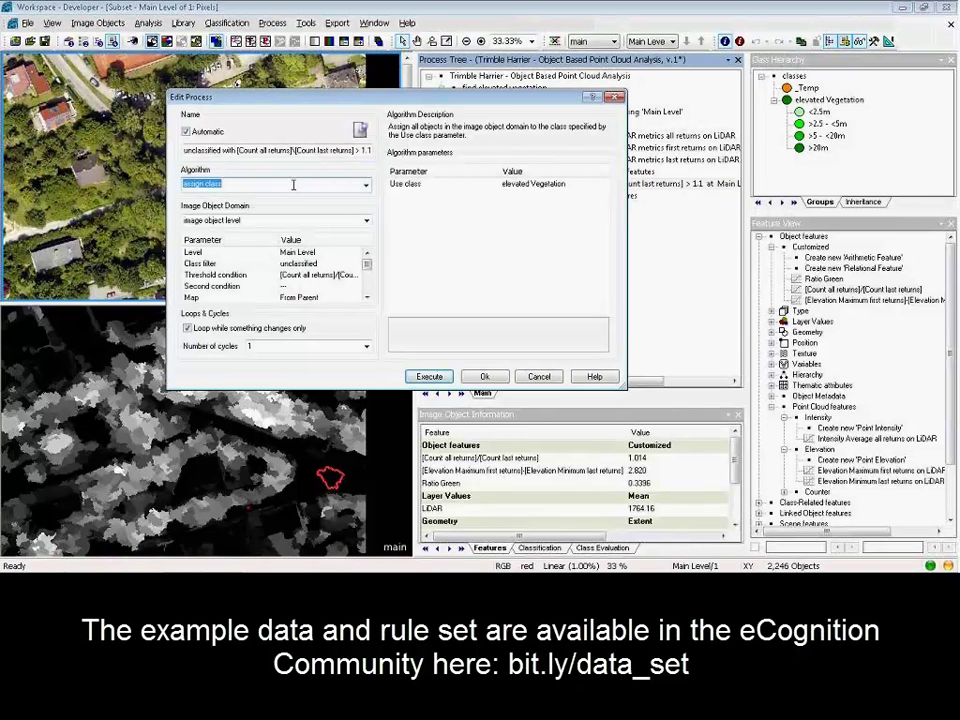
click(293, 185)
click(350, 276)
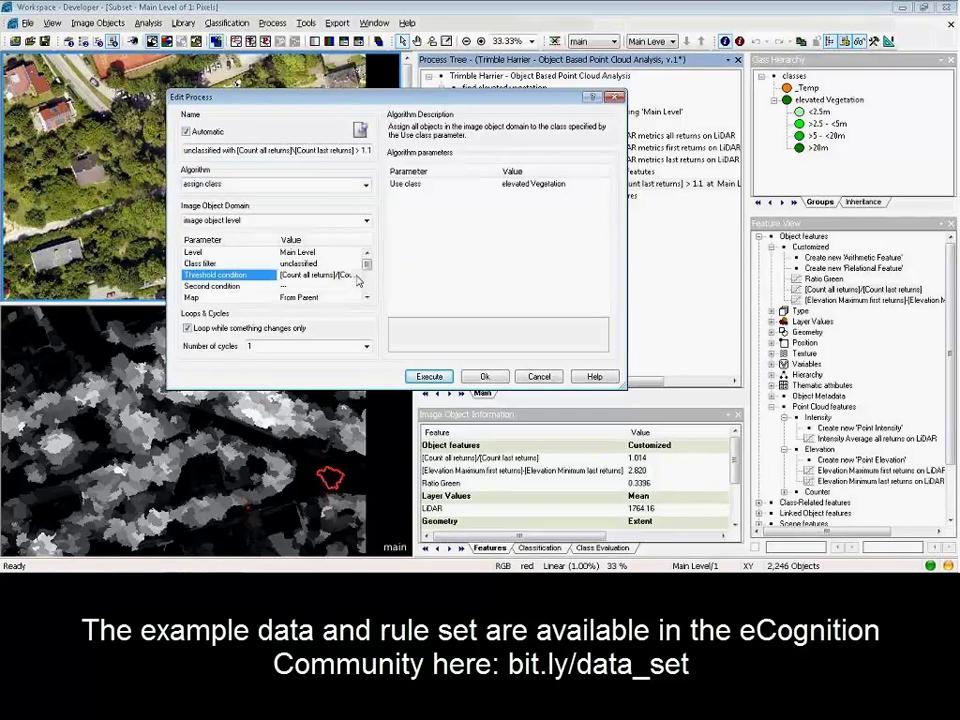
click(356, 278)
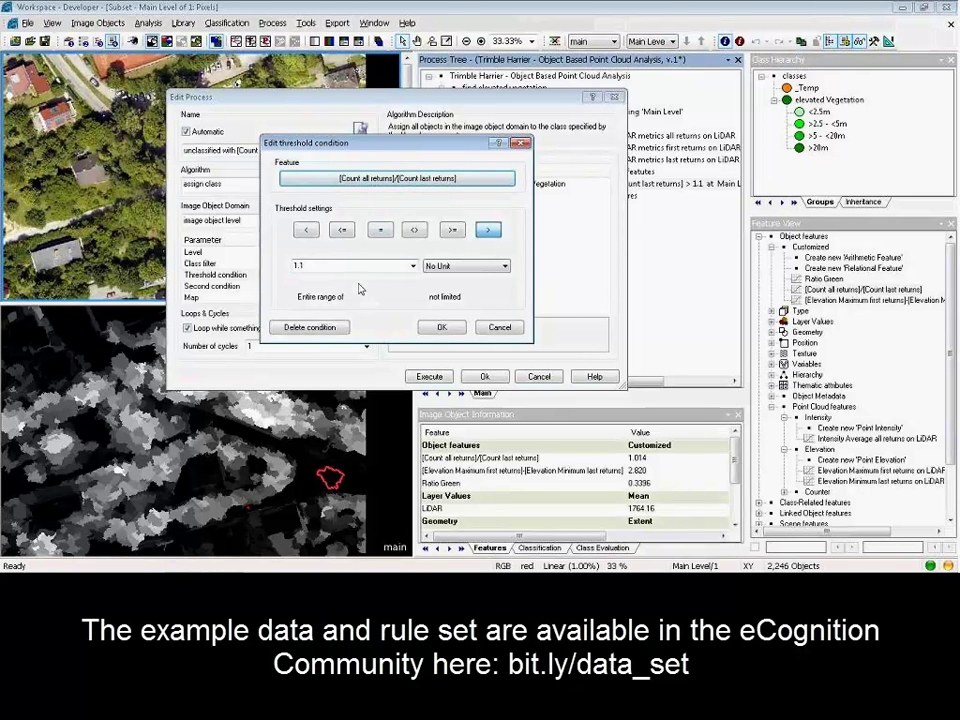
click(445, 328)
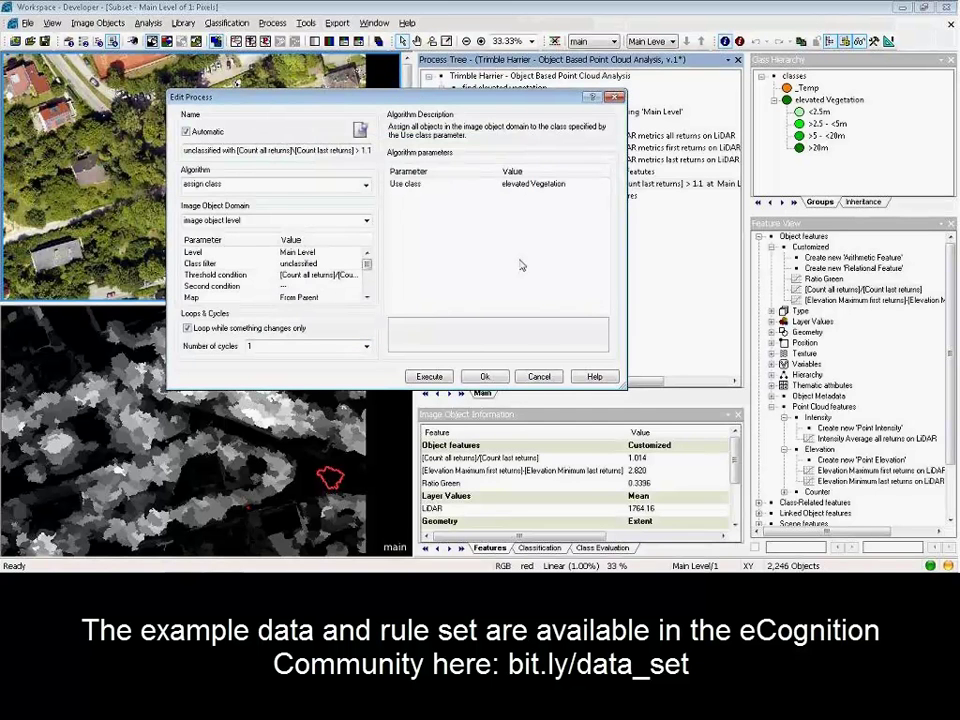
click(430, 377)
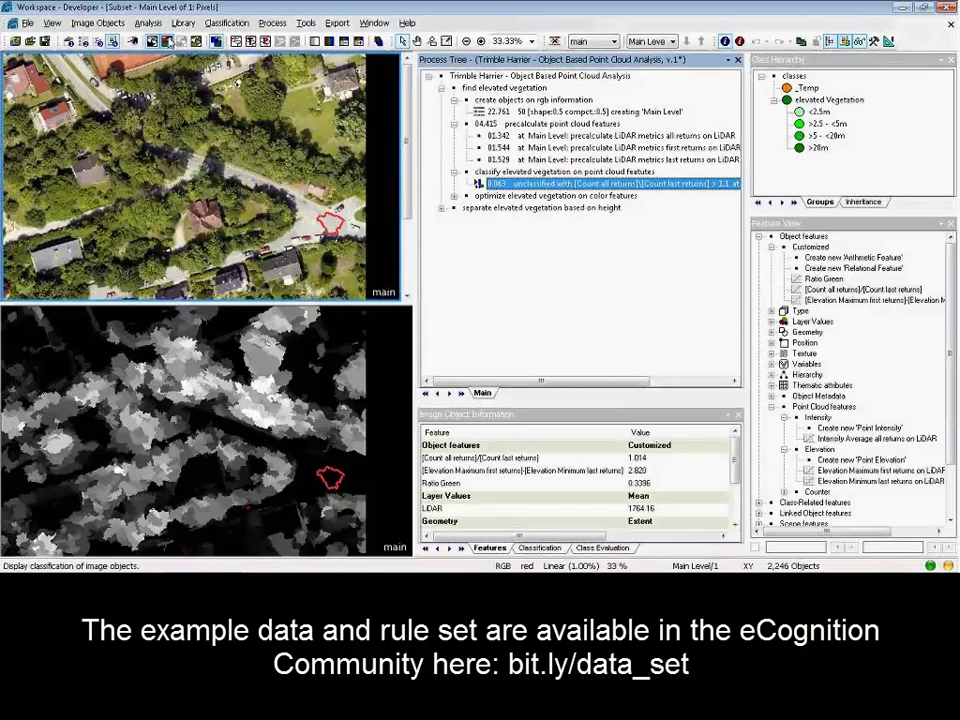
Display the classification result over the image in a single, unsplit view.
click(128, 40)
click(374, 23)
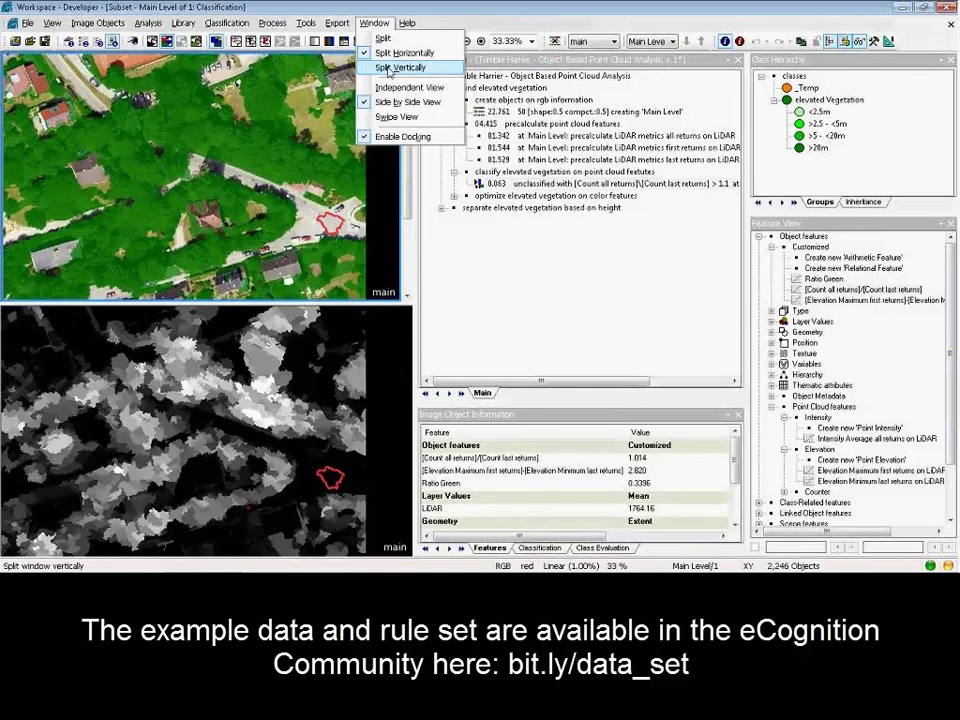
click(377, 56)
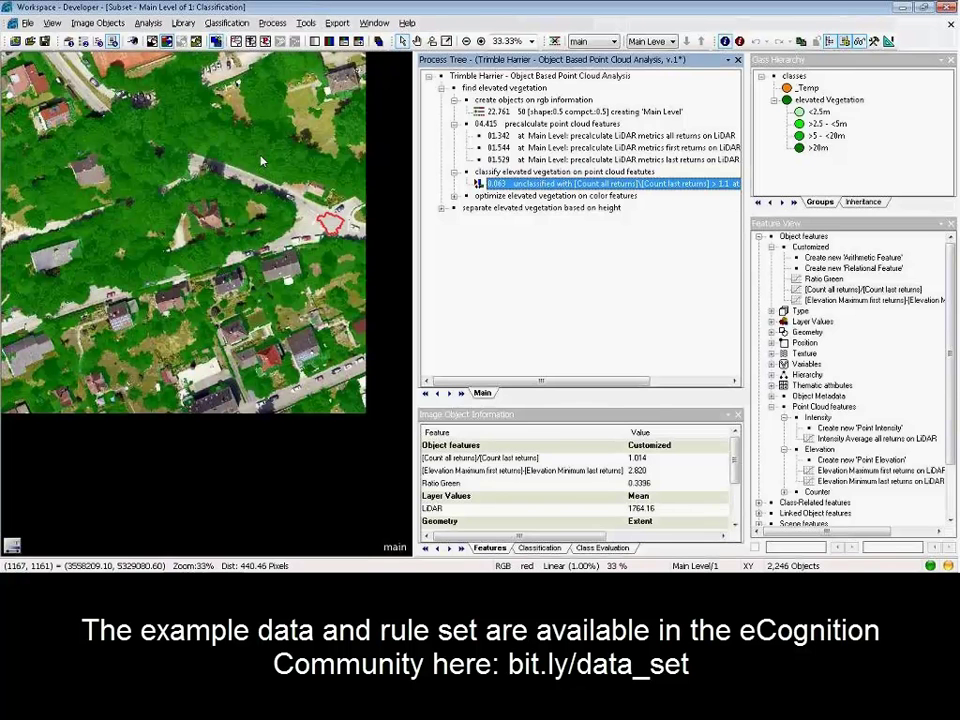
Expand the color-feature optimization branch, check its Ratio Green < 0.35 threshold, and execute the process that resets those elevated Vegetation objects to unclassified.
click(453, 196)
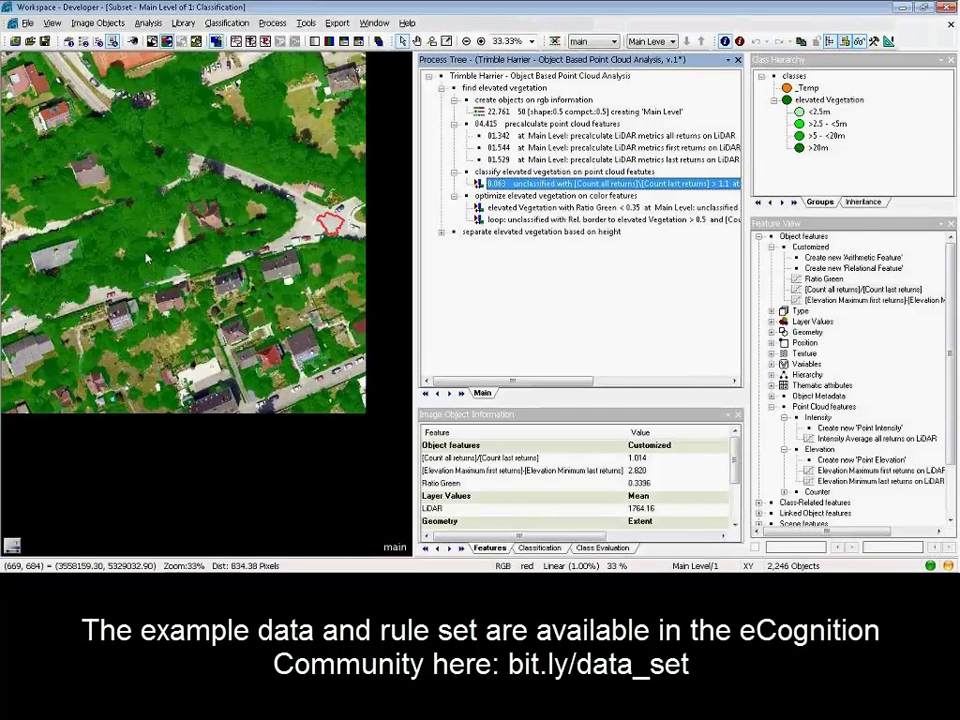
click(530, 209)
double_click(530, 210)
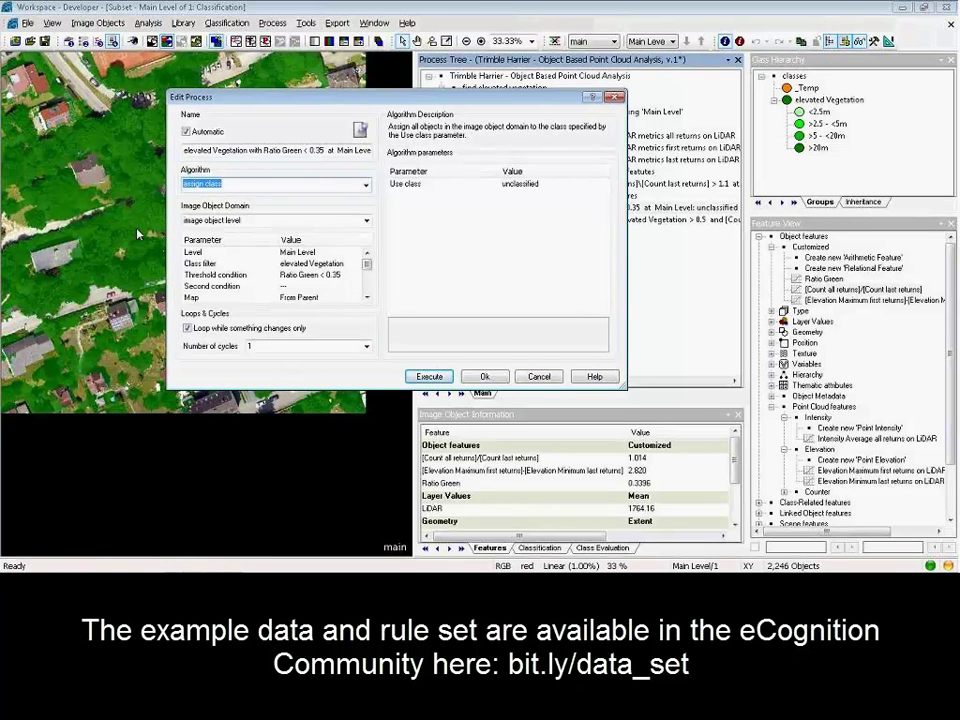
double_click(350, 276)
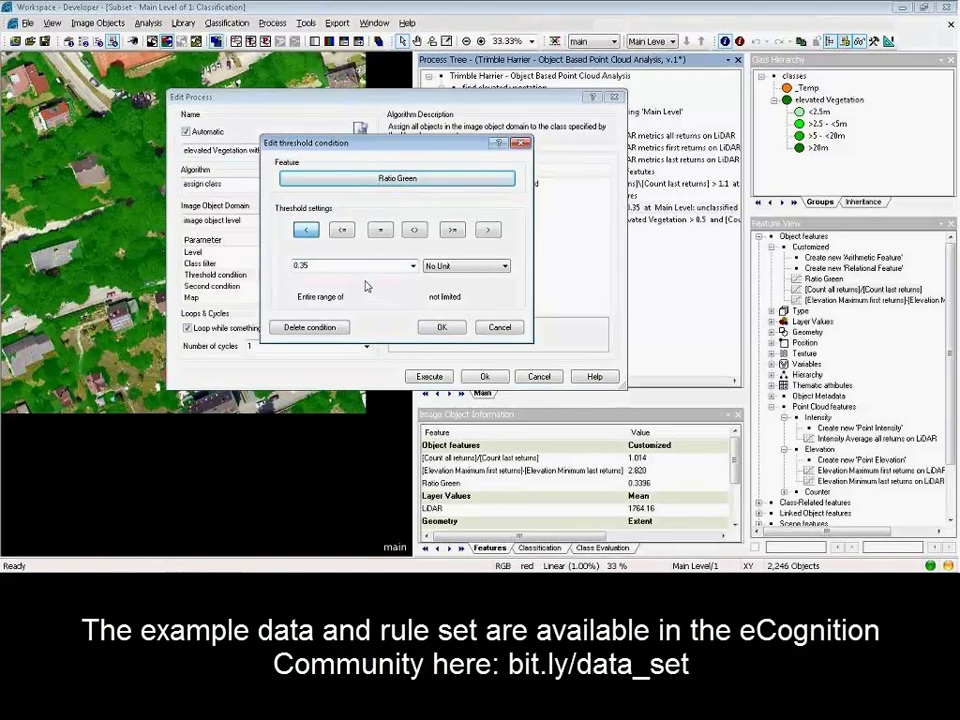
click(440, 327)
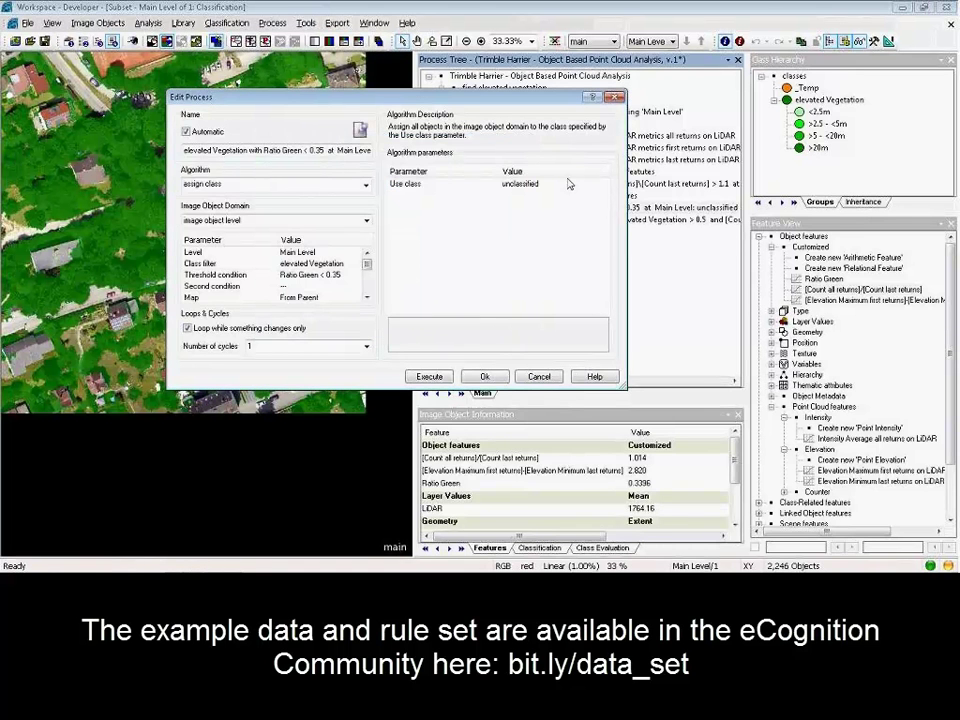
click(429, 376)
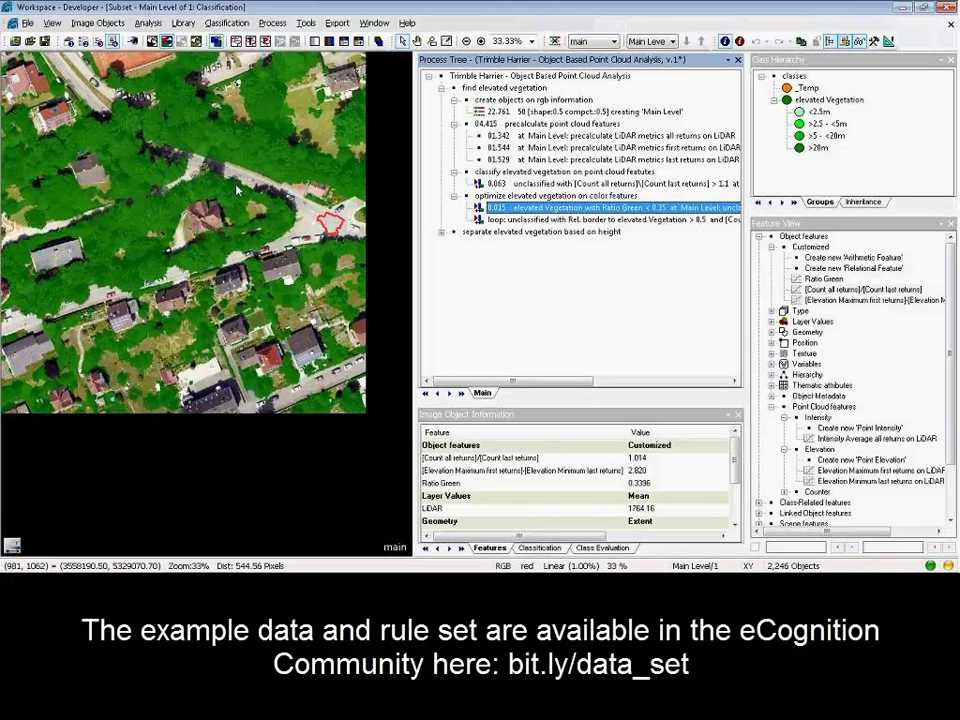
Execute the looping process that adds unclassified objects with relative border to elevated Vegetation > 0.5 to that class, and inspect the result.
double_click(511, 220)
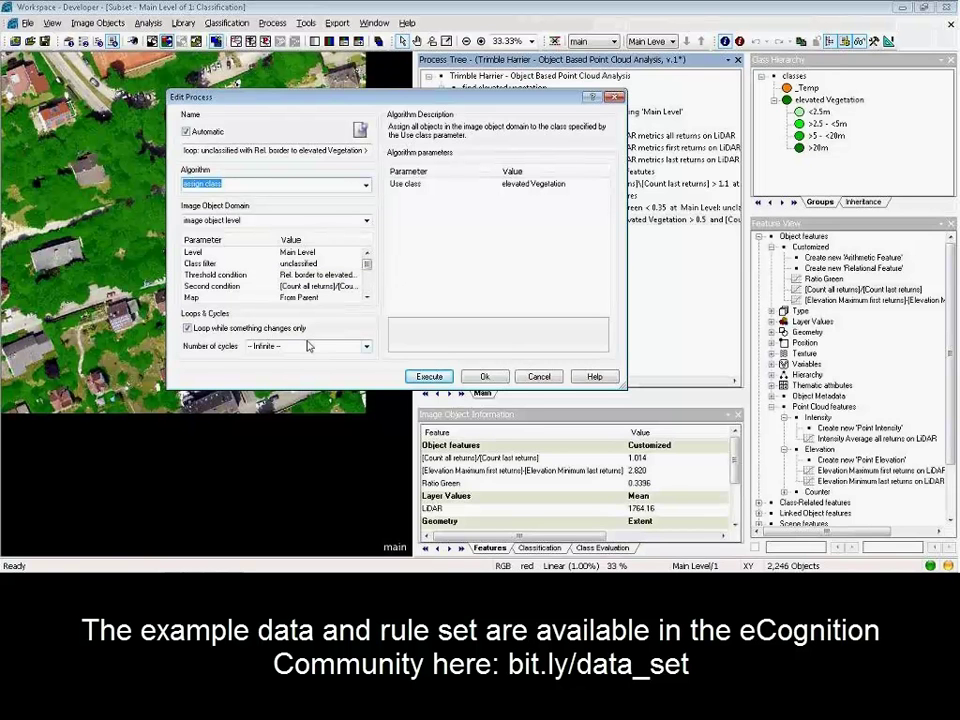
click(425, 377)
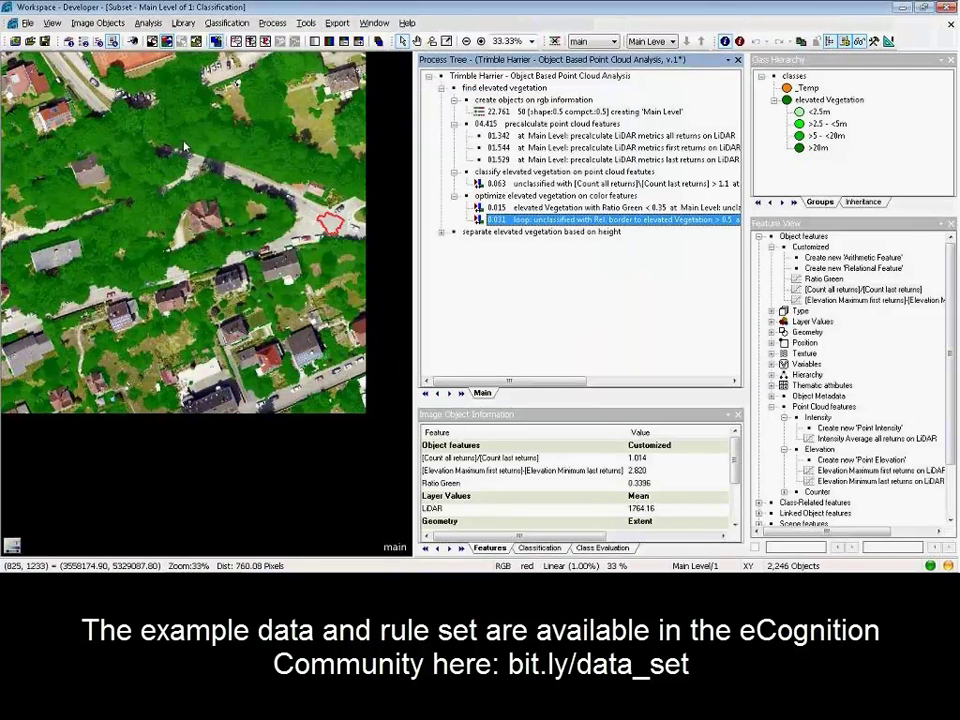
mouse_move(245, 160)
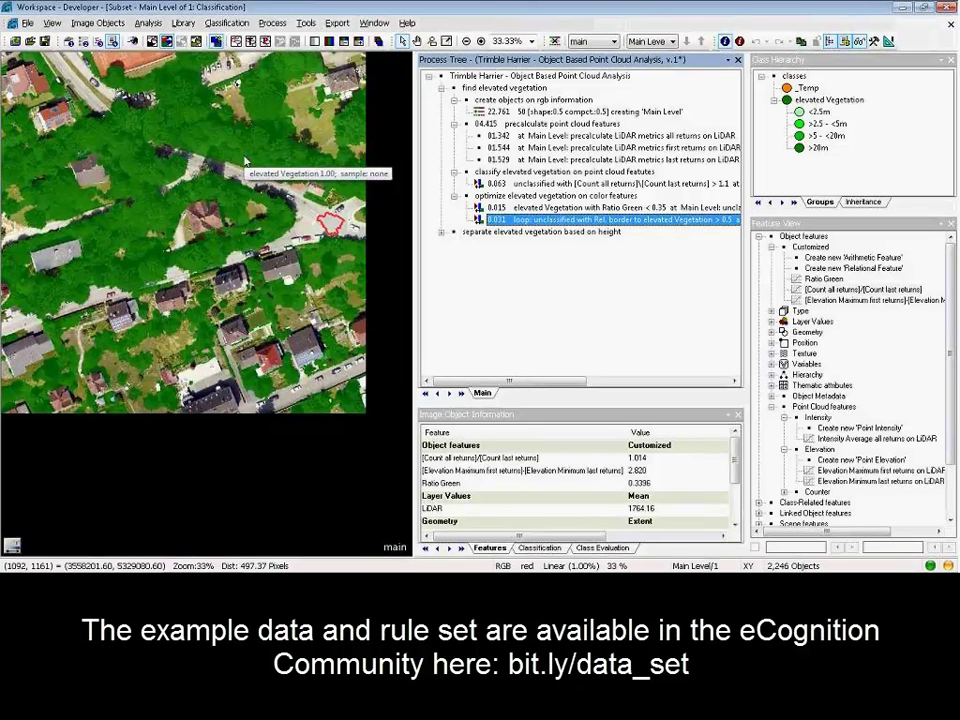
Expand the height separation branch and review the formula of the customized maximum first-returns minus minimum last-returns elevation feature.
click(442, 232)
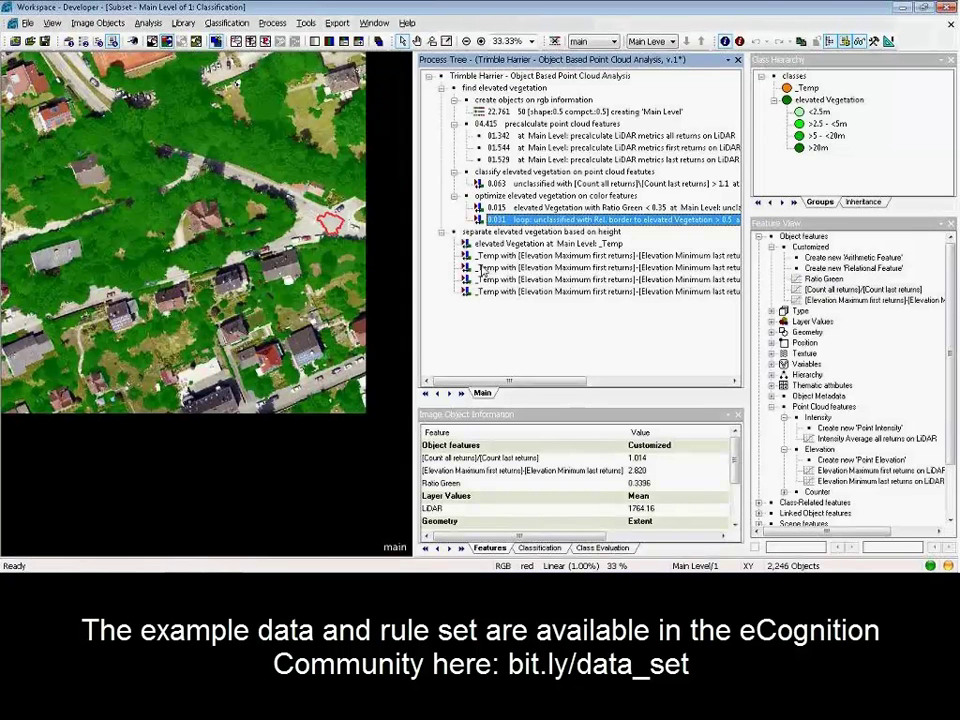
click(850, 301)
right_click(851, 306)
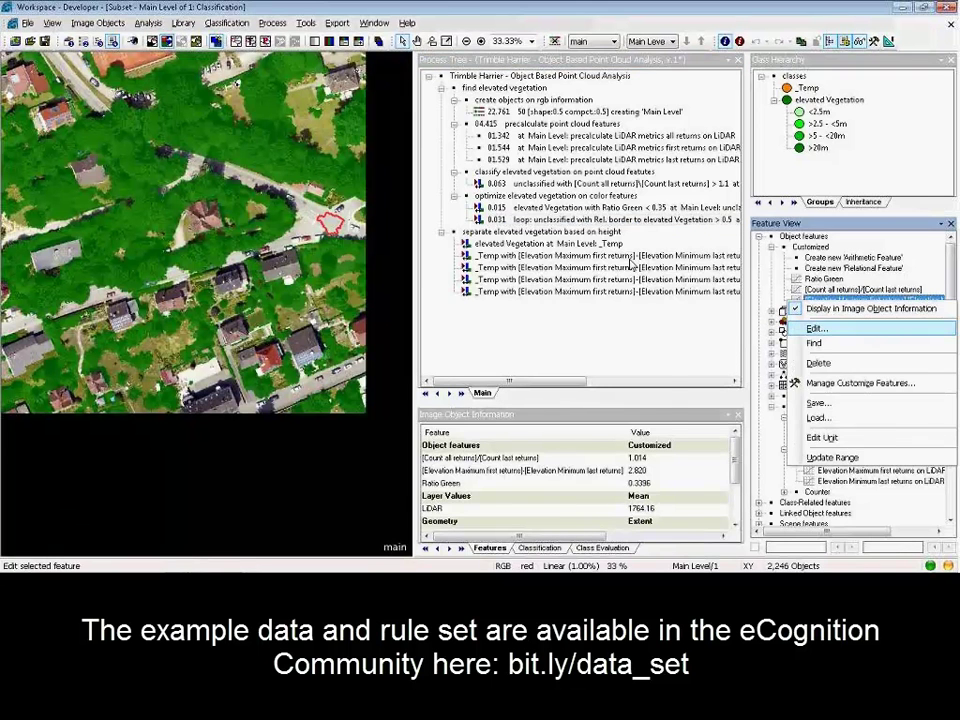
click(820, 326)
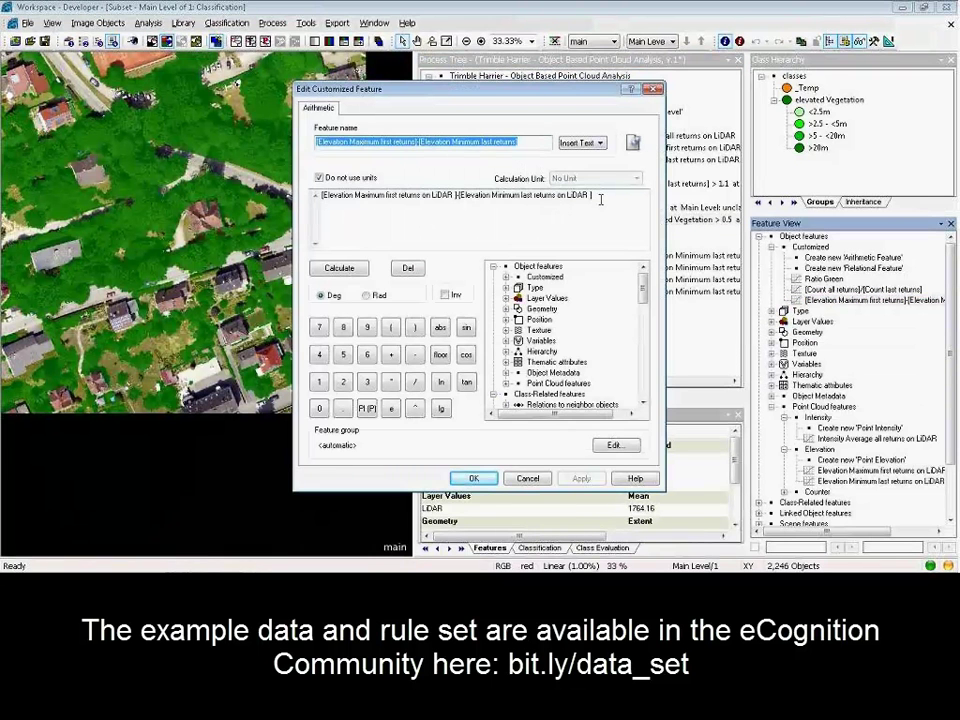
click(451, 147)
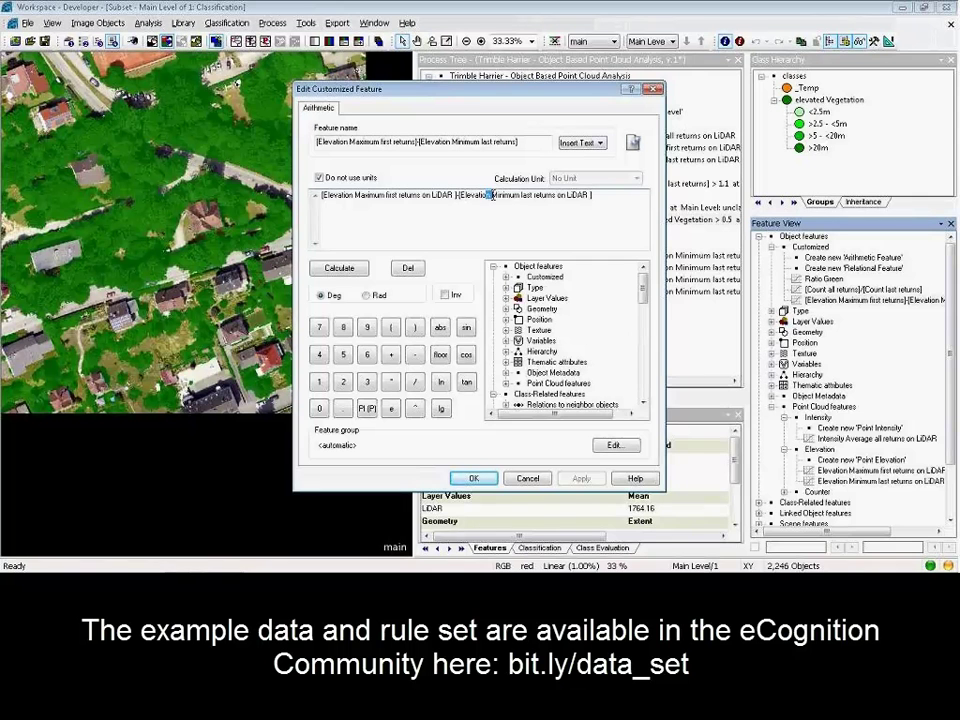
drag(493, 195, 510, 196)
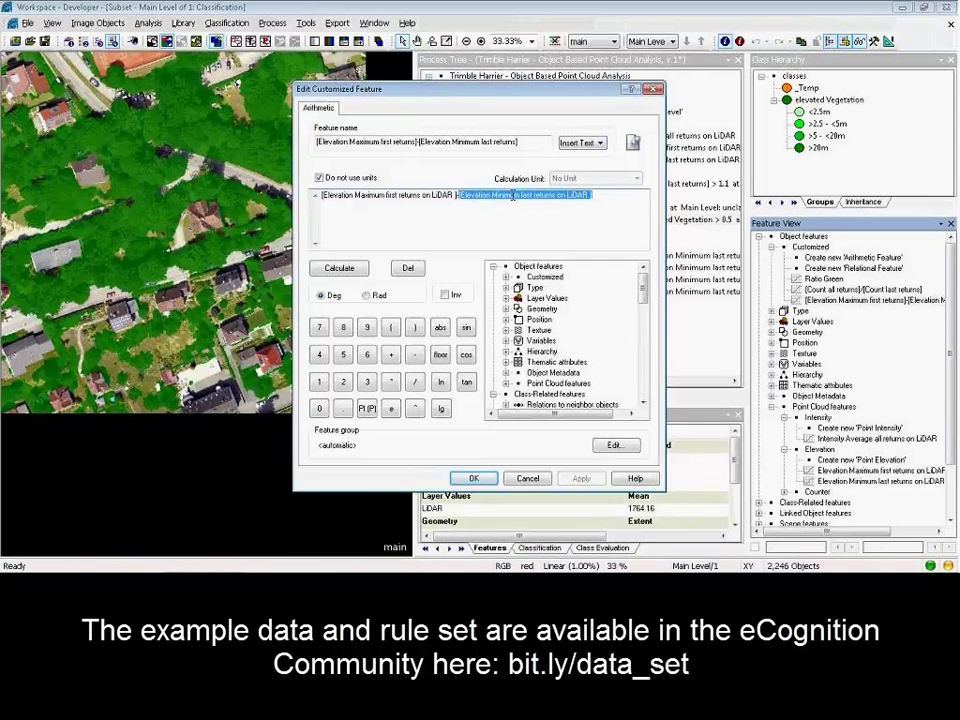
click(398, 195)
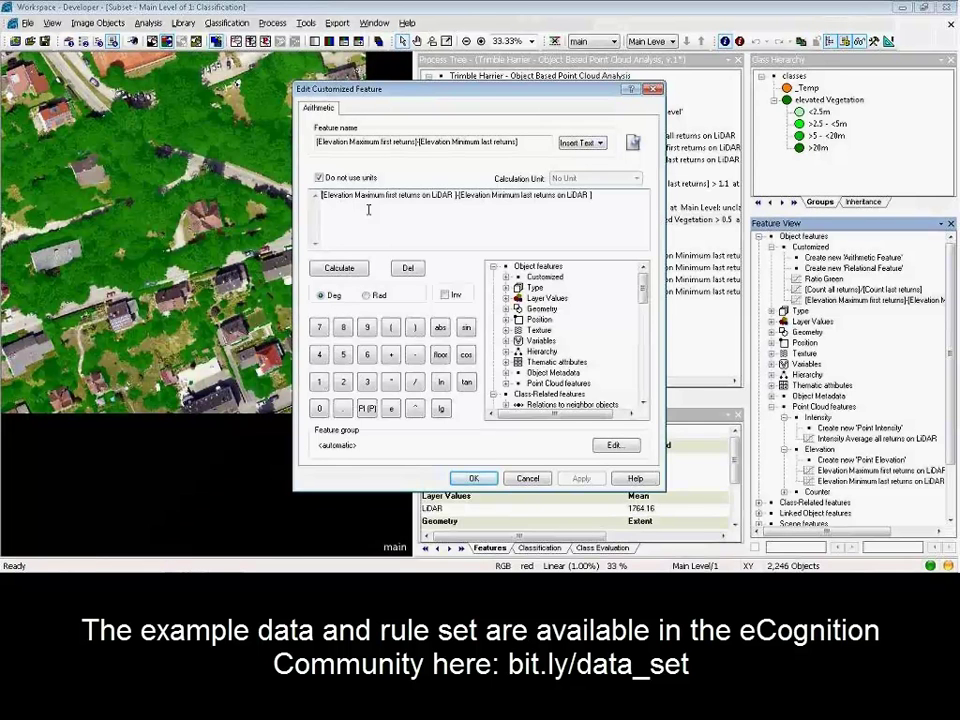
click(478, 480)
Execute the process moving elevated Vegetation to _Temp, then check the < 2.5 elevation-difference threshold and assign matching _Temp objects to <2.5m.
right_click(553, 243)
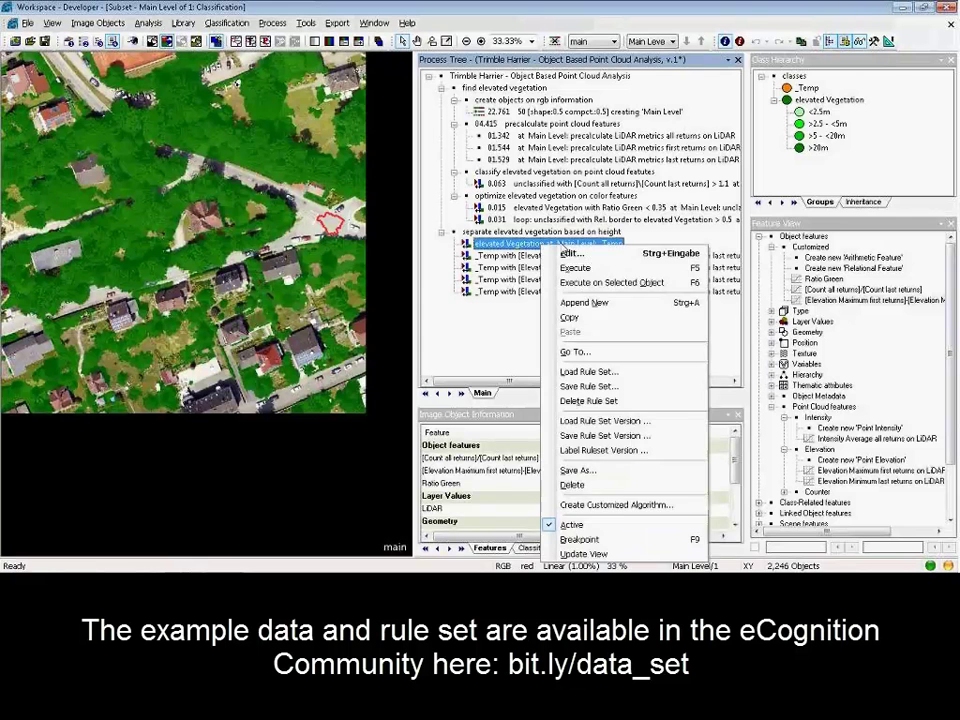
click(572, 269)
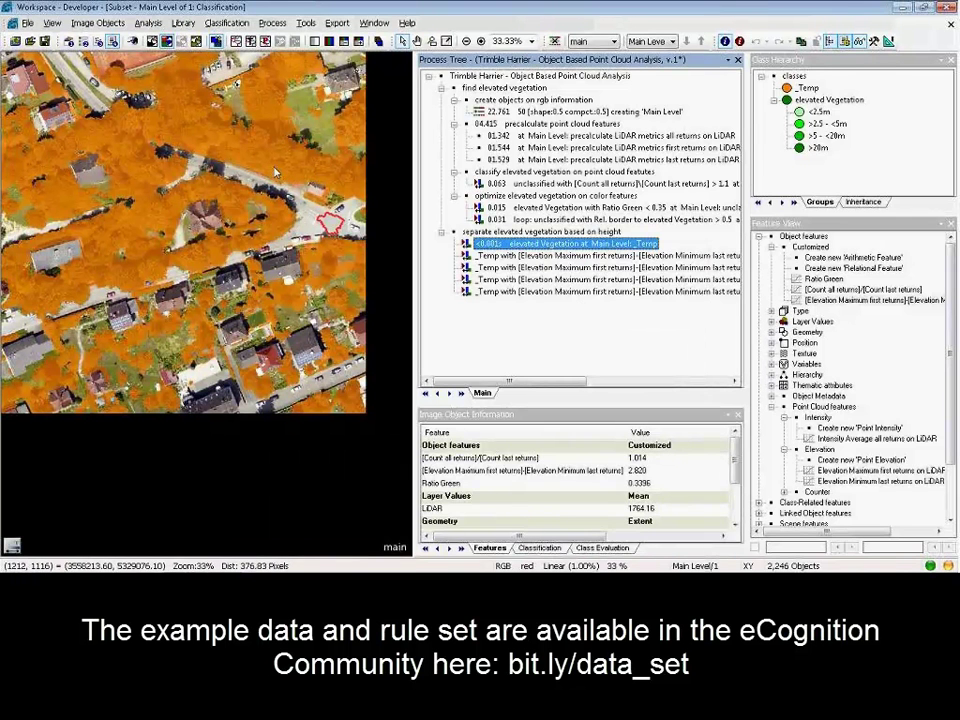
click(505, 255)
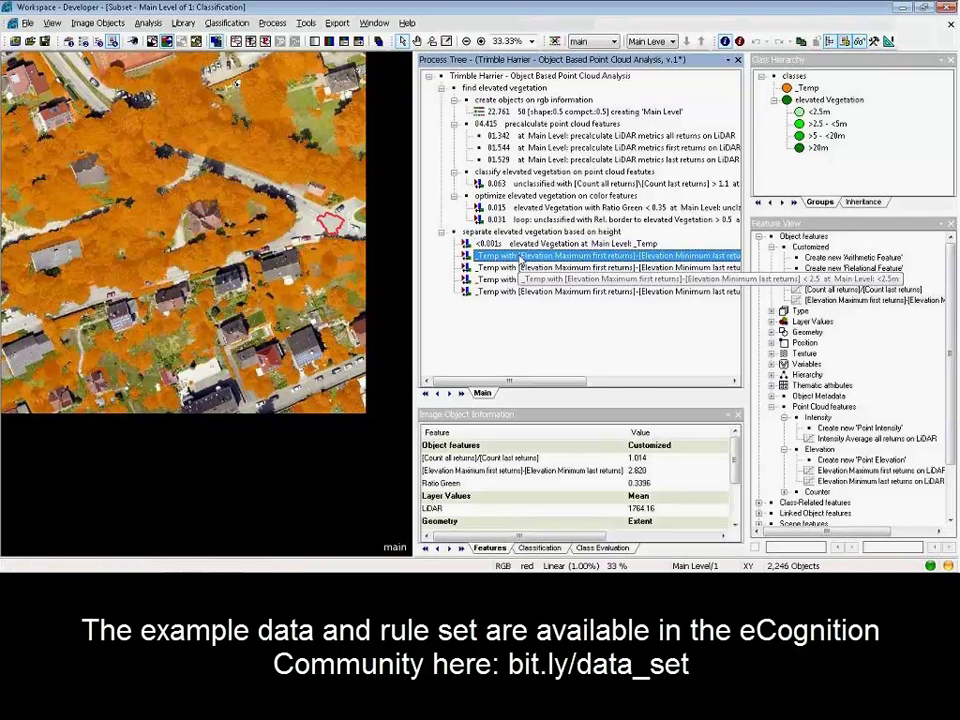
double_click(505, 255)
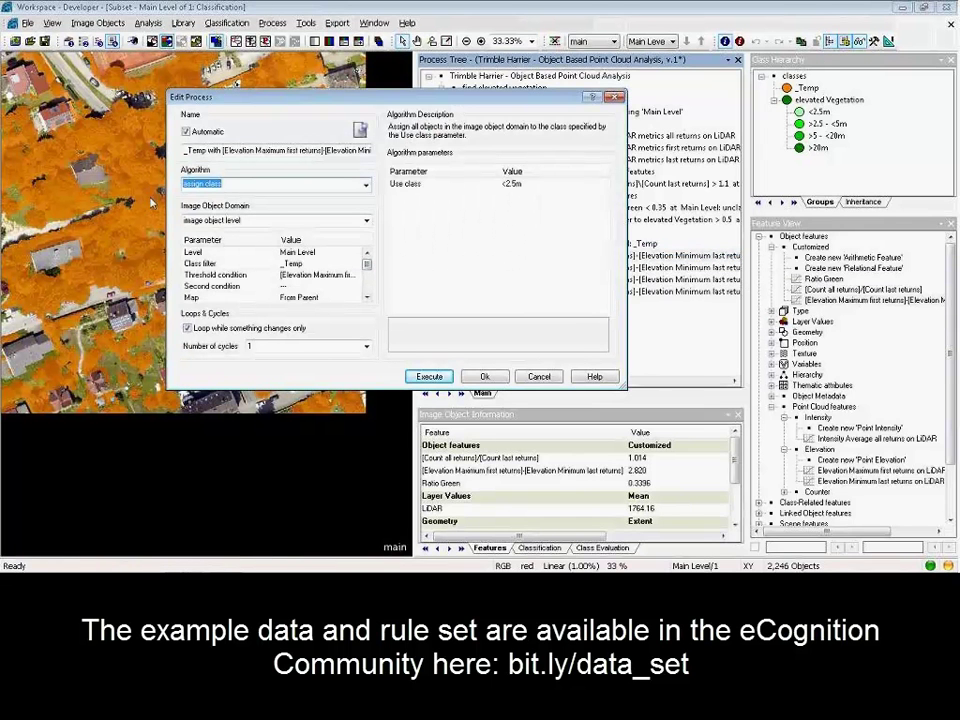
click(355, 276)
click(355, 276)
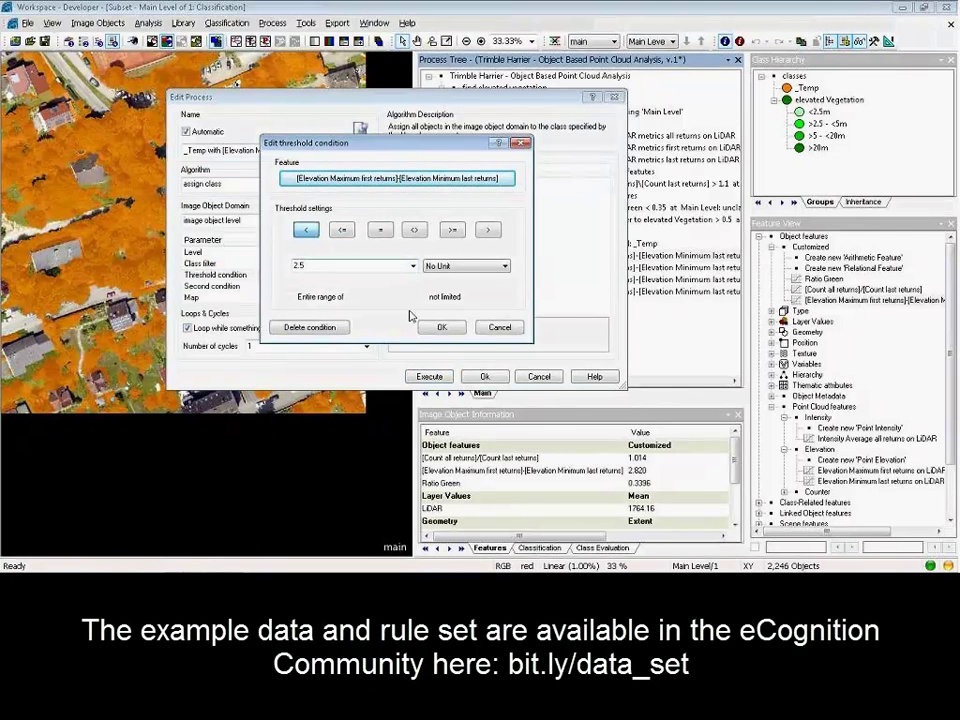
click(440, 327)
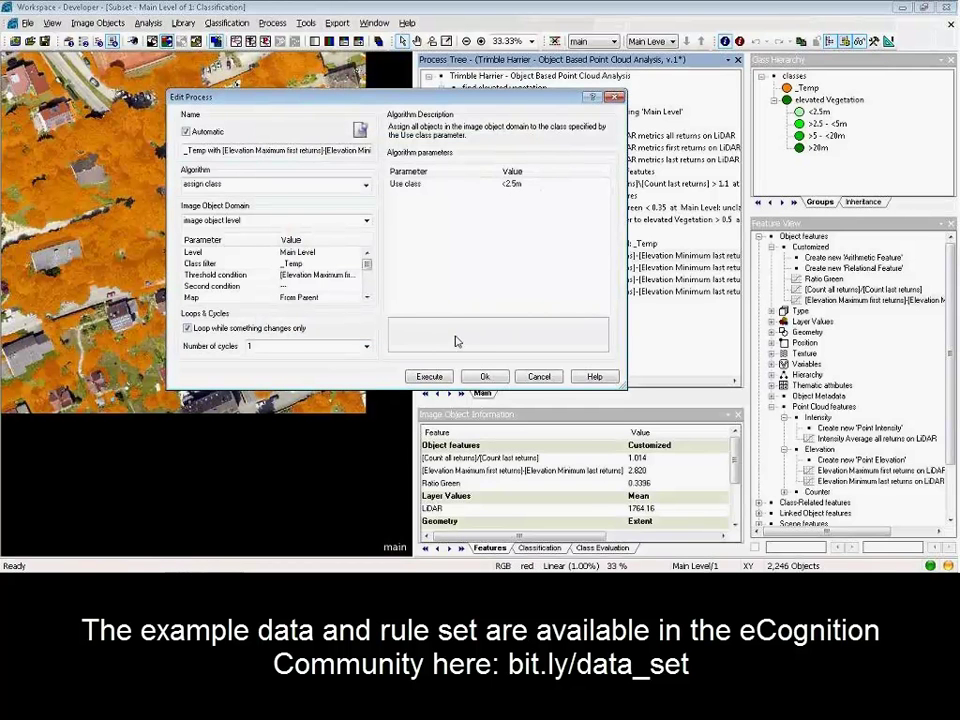
click(429, 376)
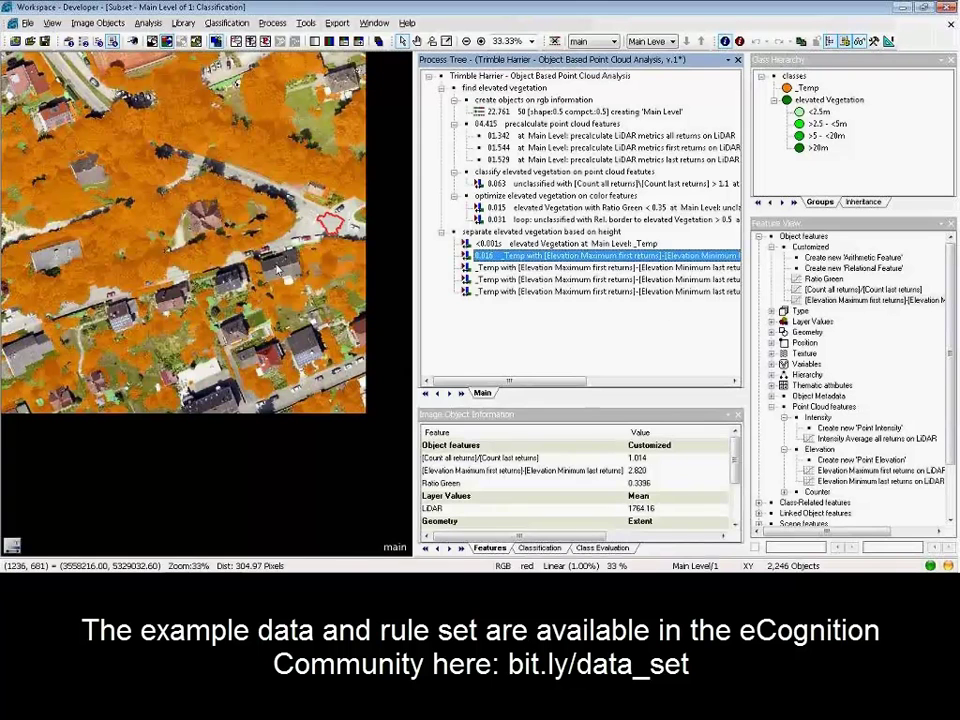
Check the < 5 elevation-difference threshold of the following process and execute it to assign _Temp objects to the >2.5 - <5m class.
click(531, 268)
double_click(531, 270)
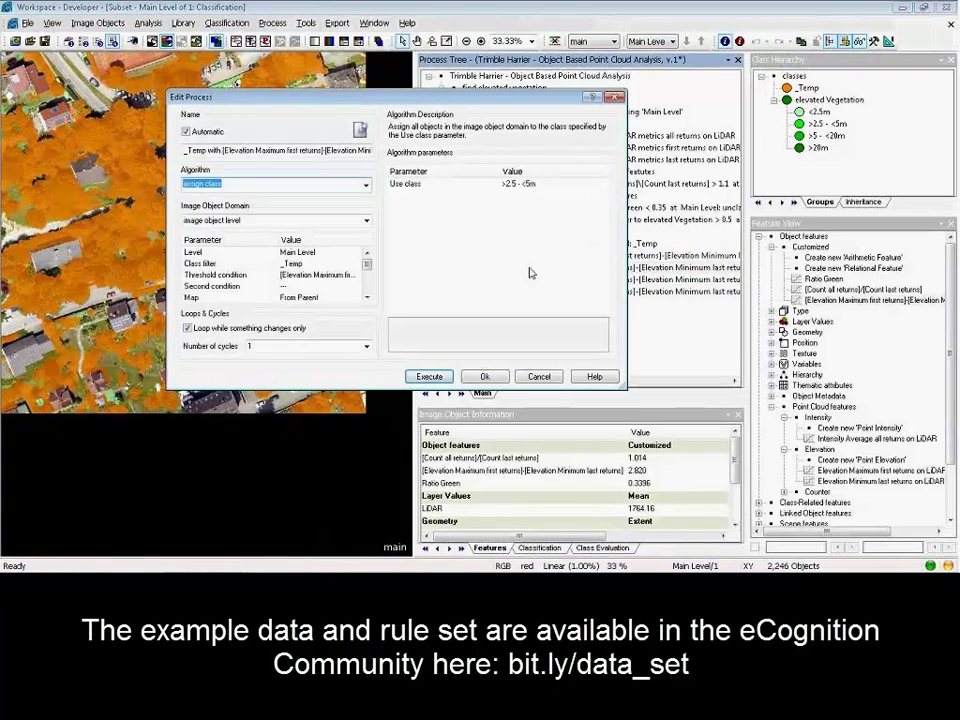
click(356, 275)
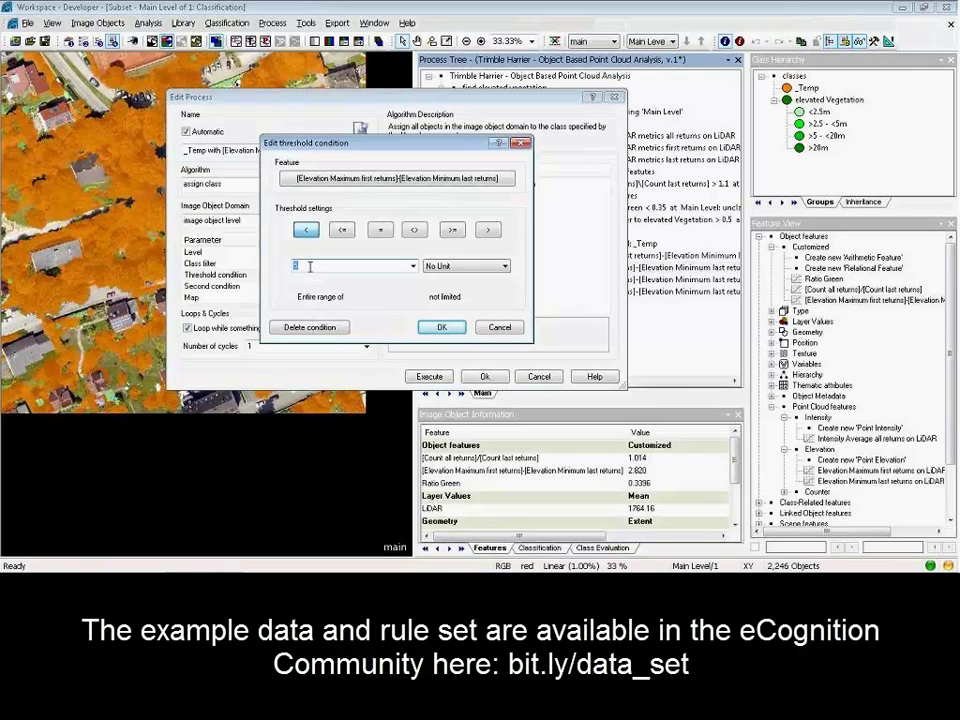
click(441, 327)
click(429, 376)
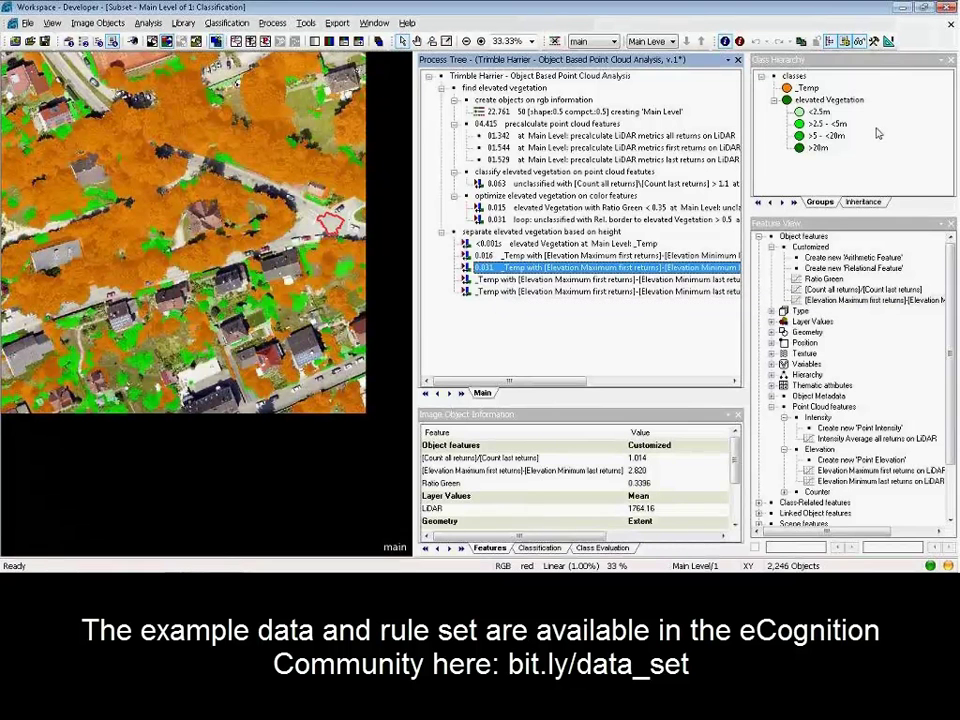
click(826, 123)
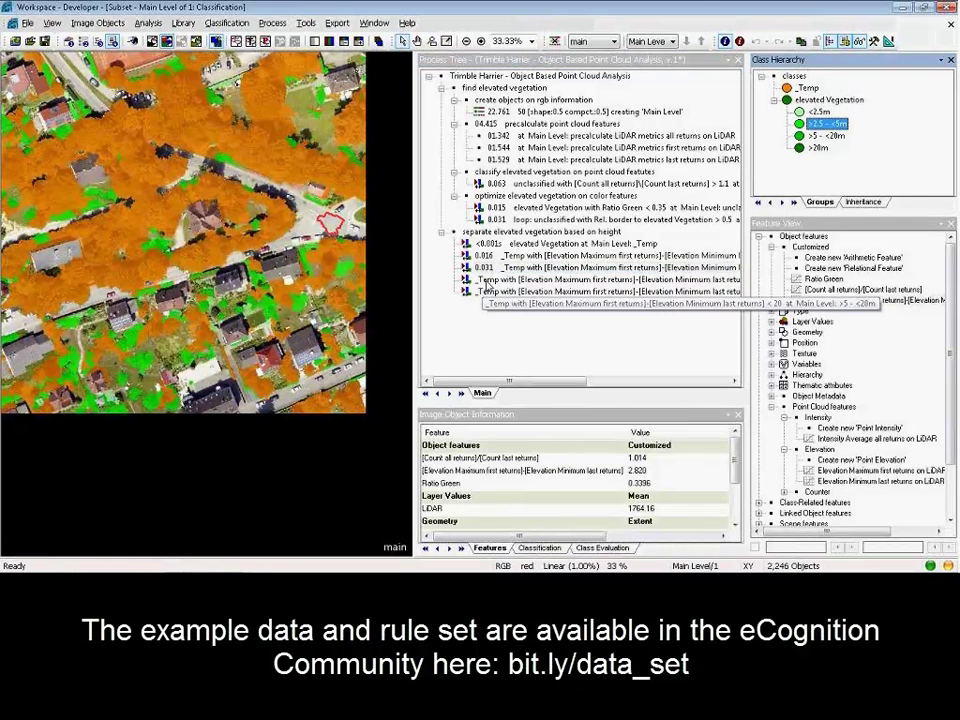
Execute the last two height processes, assigning _Temp objects below 20 to >5 - <20m and the remaining ones to >20m.
right_click(487, 282)
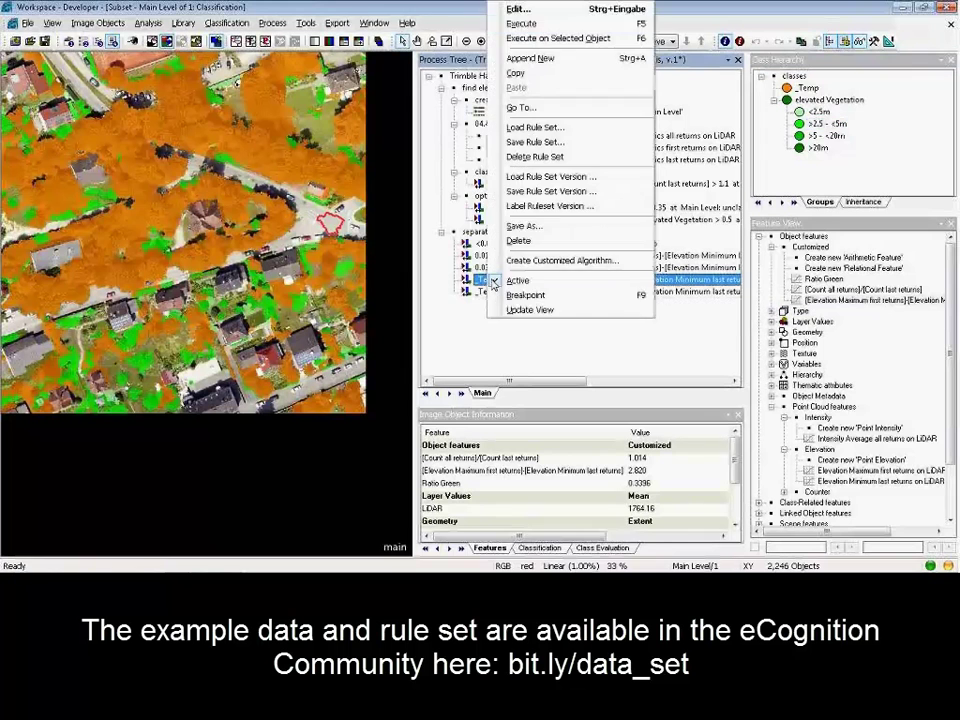
click(521, 23)
right_click(493, 290)
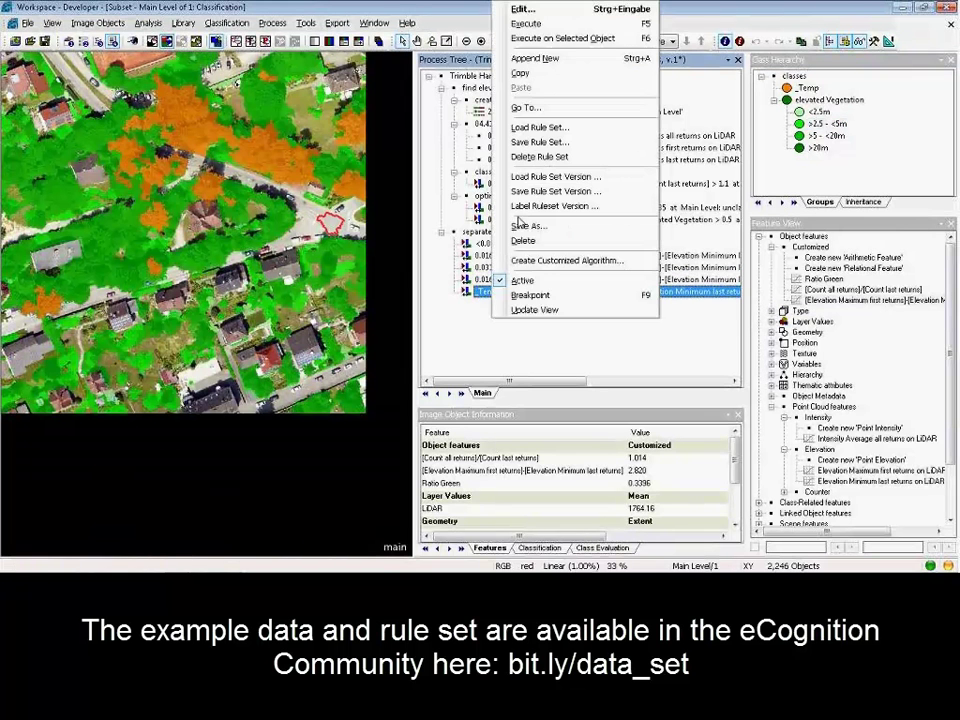
click(524, 23)
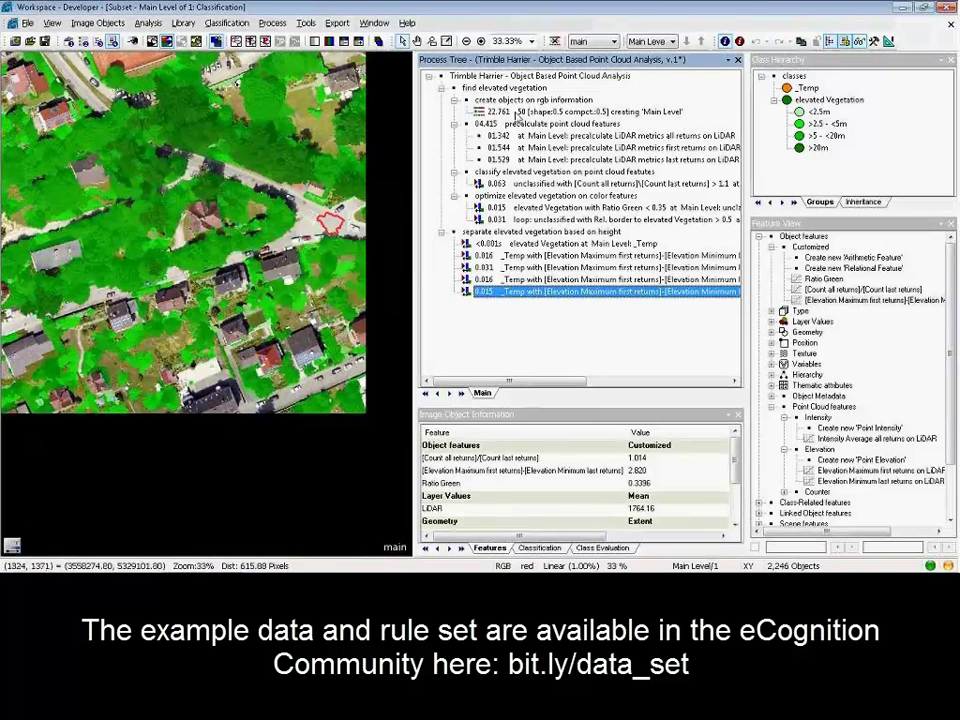
click(525, 101)
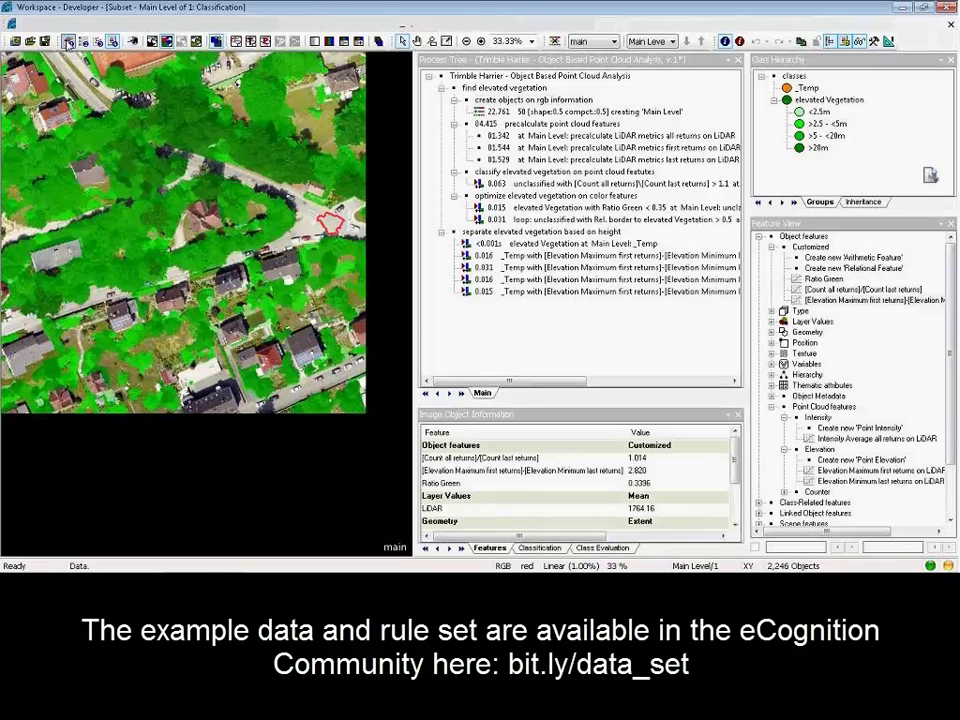
Show the workspace overview and close the Subset project without saving its changes.
click(69, 41)
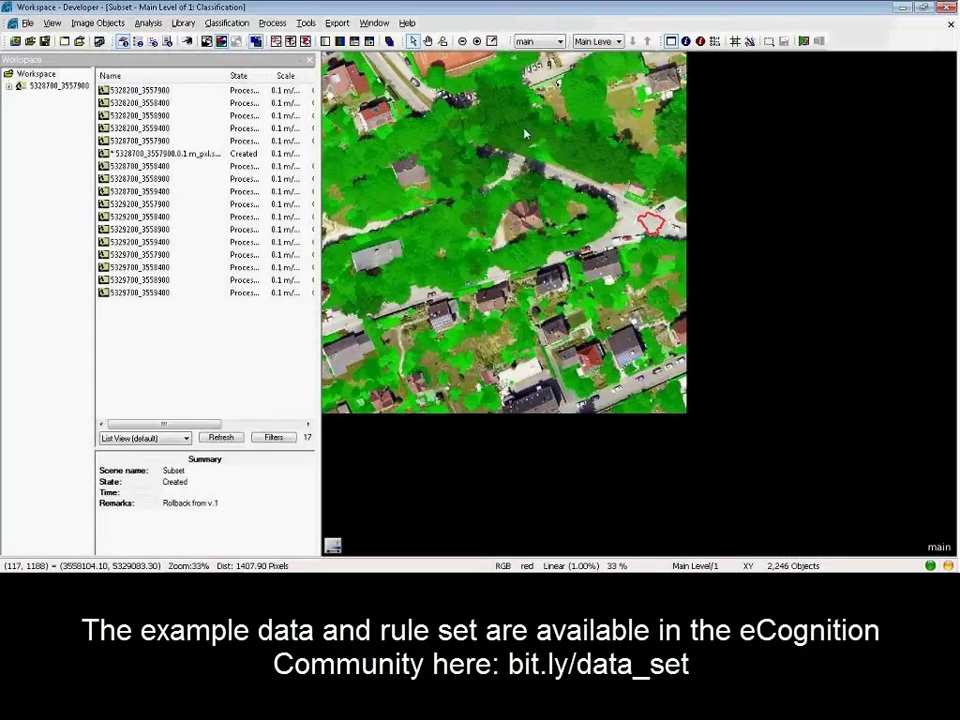
click(950, 26)
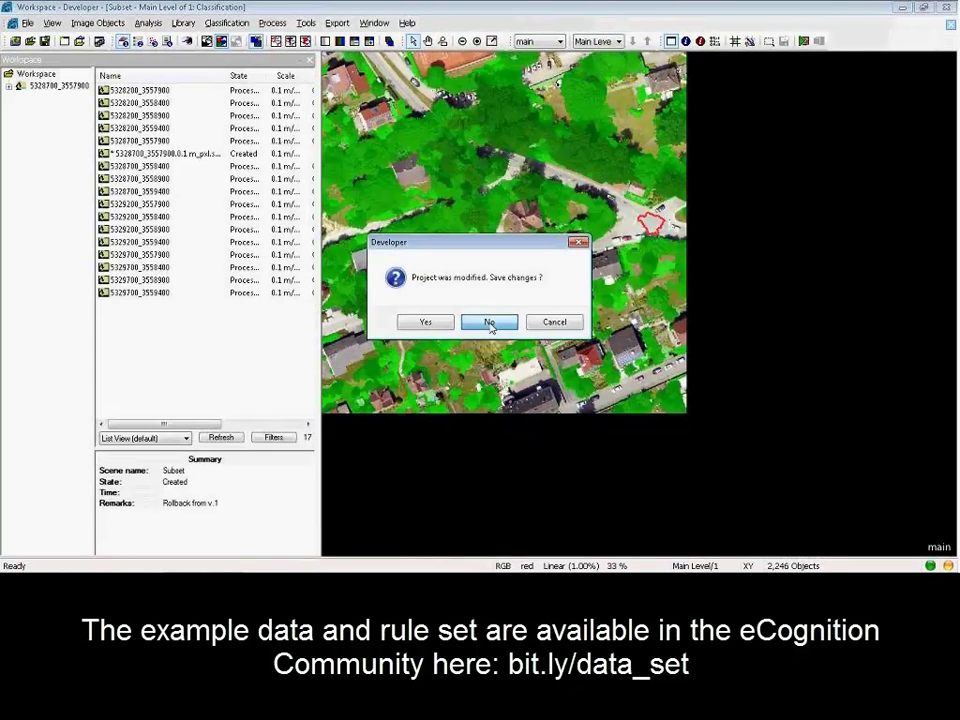
click(490, 322)
Start an analysis job on the subset scene with the rule set Trimble Harrier - Object Based Point Cloud Analysis.dcp, and widen the State column.
right_click(181, 155)
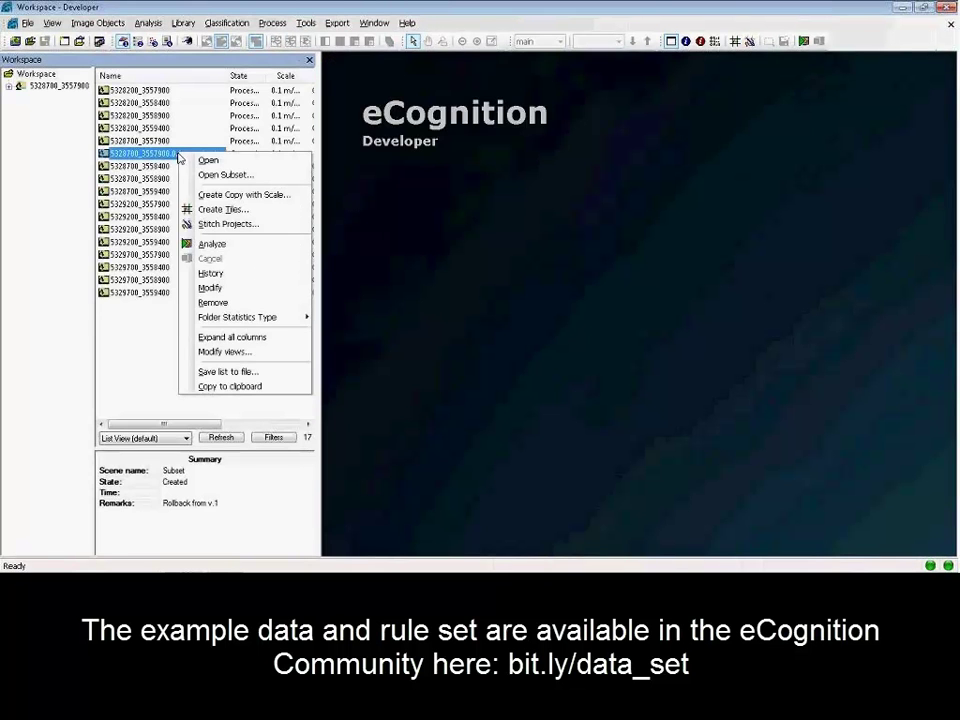
click(310, 245)
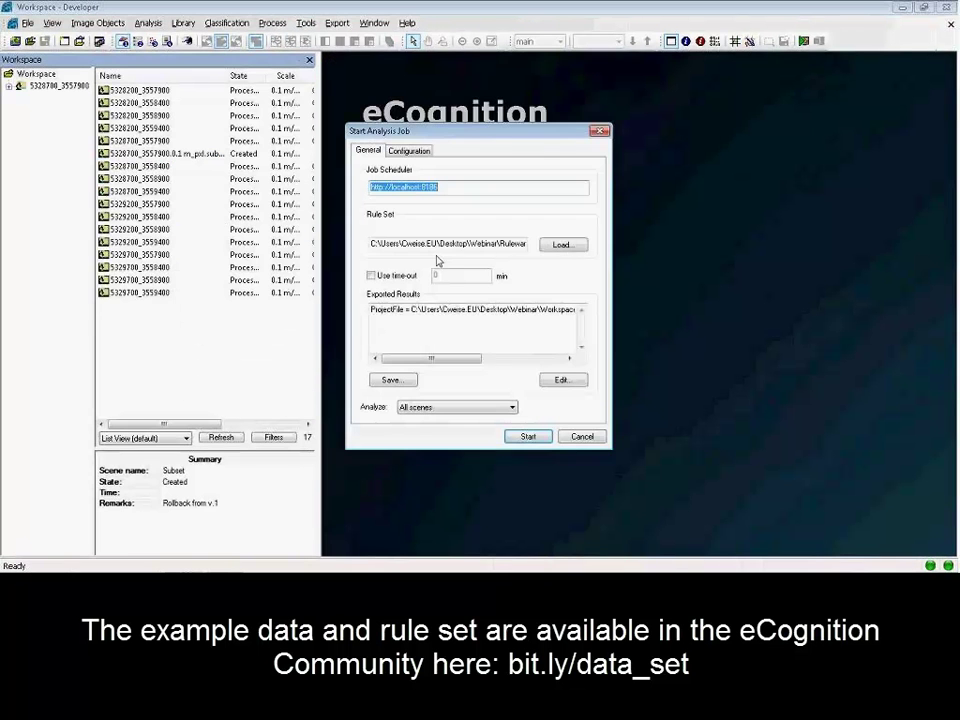
click(560, 246)
click(446, 120)
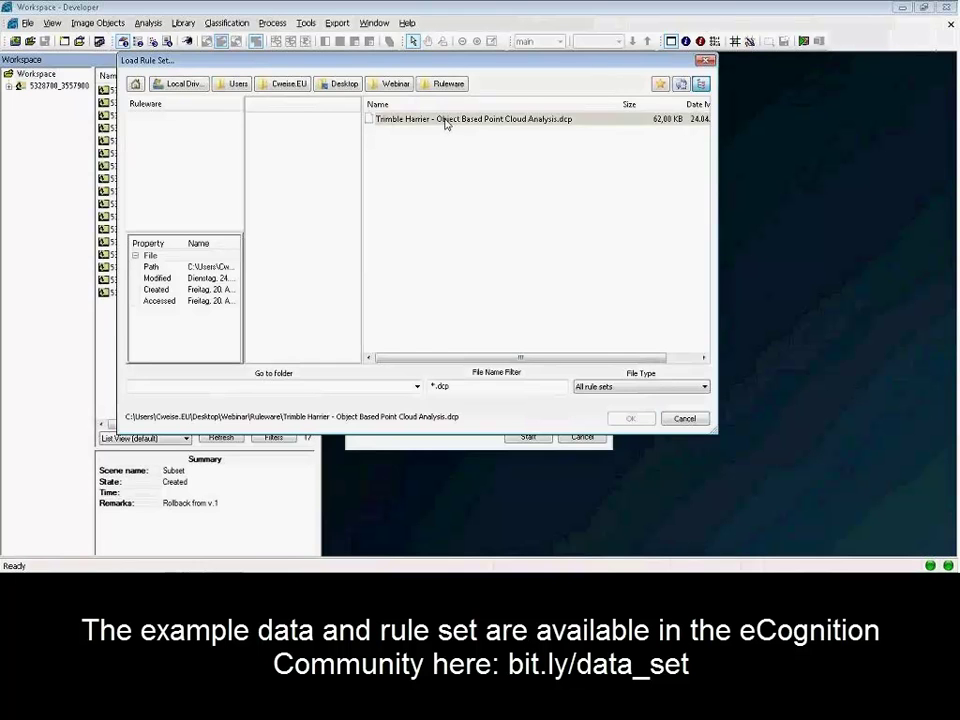
click(631, 418)
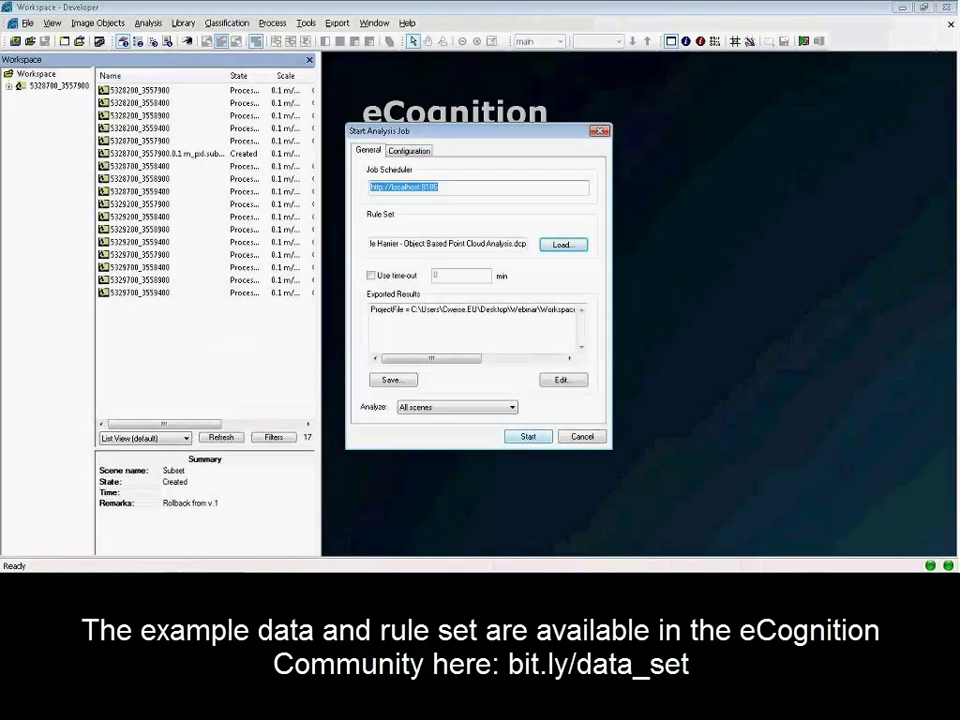
click(527, 437)
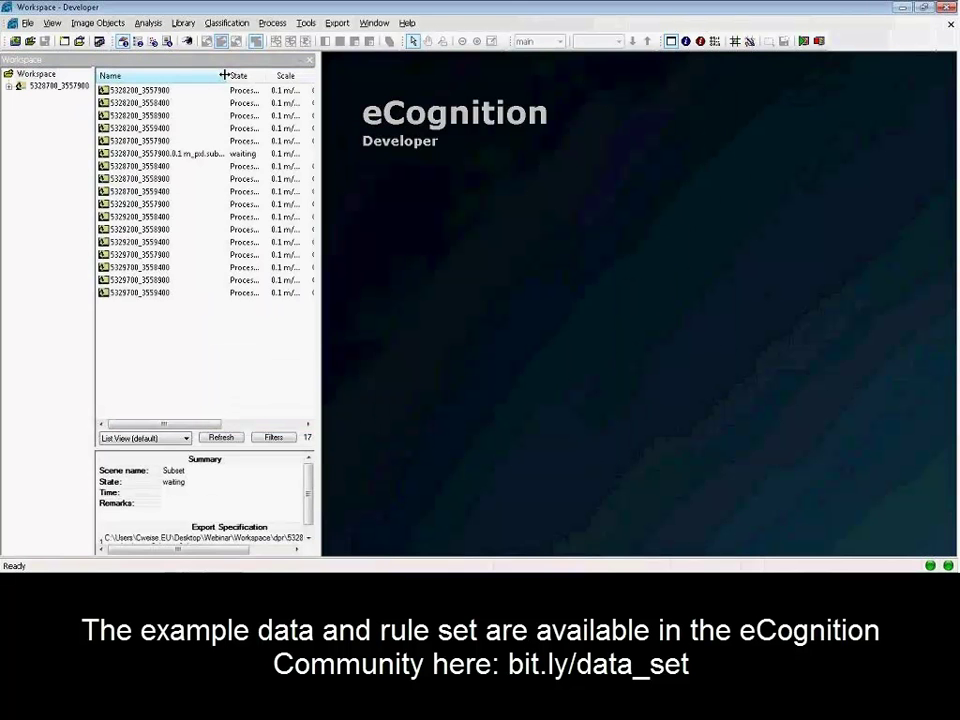
drag(224, 74, 270, 75)
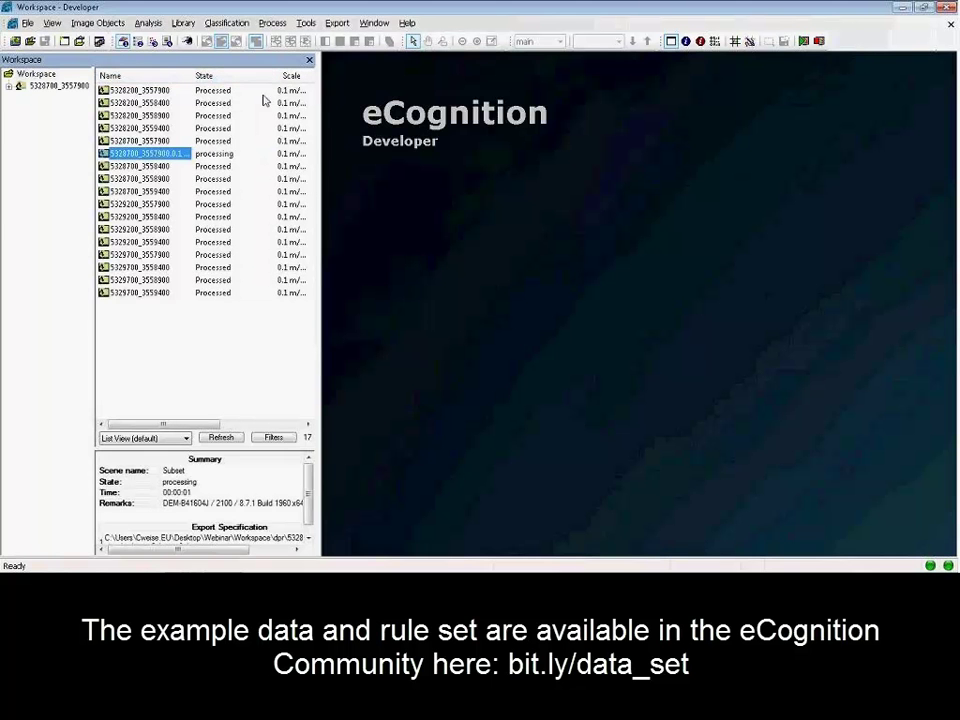
Open the processed scene 5329700_3558400 and review the resolution and type of its image layers in the project settings without changing them.
double_click(140, 267)
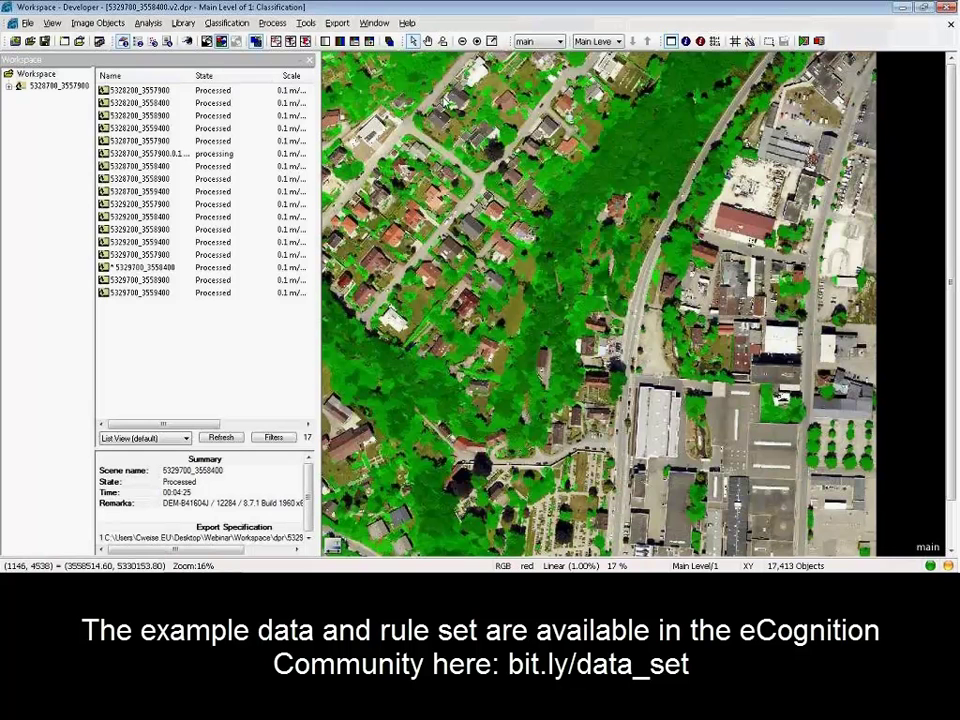
click(28, 26)
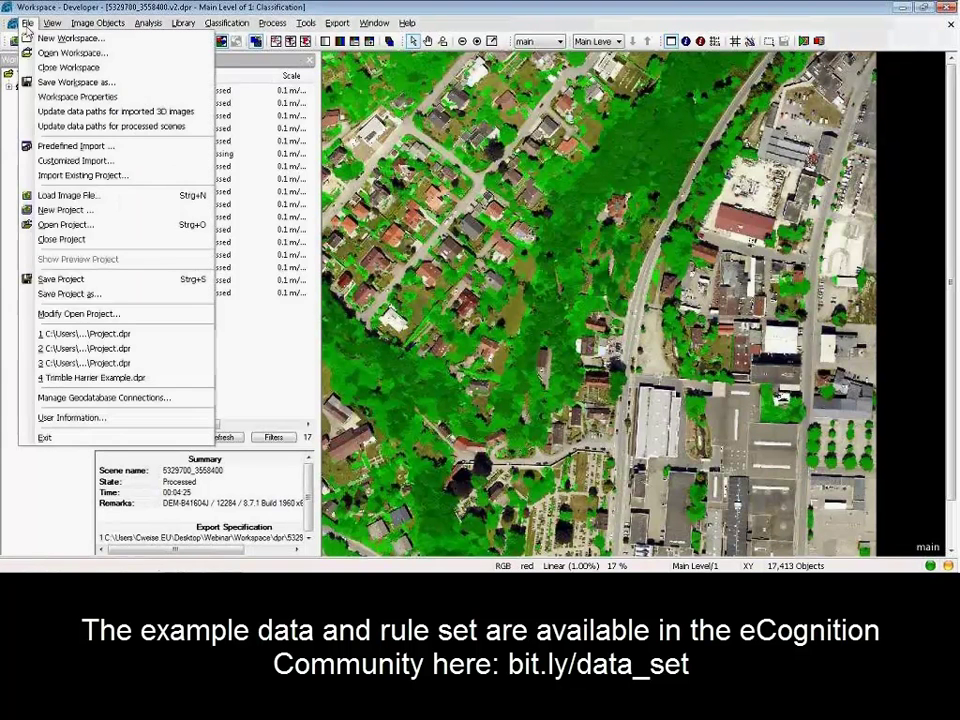
click(76, 316)
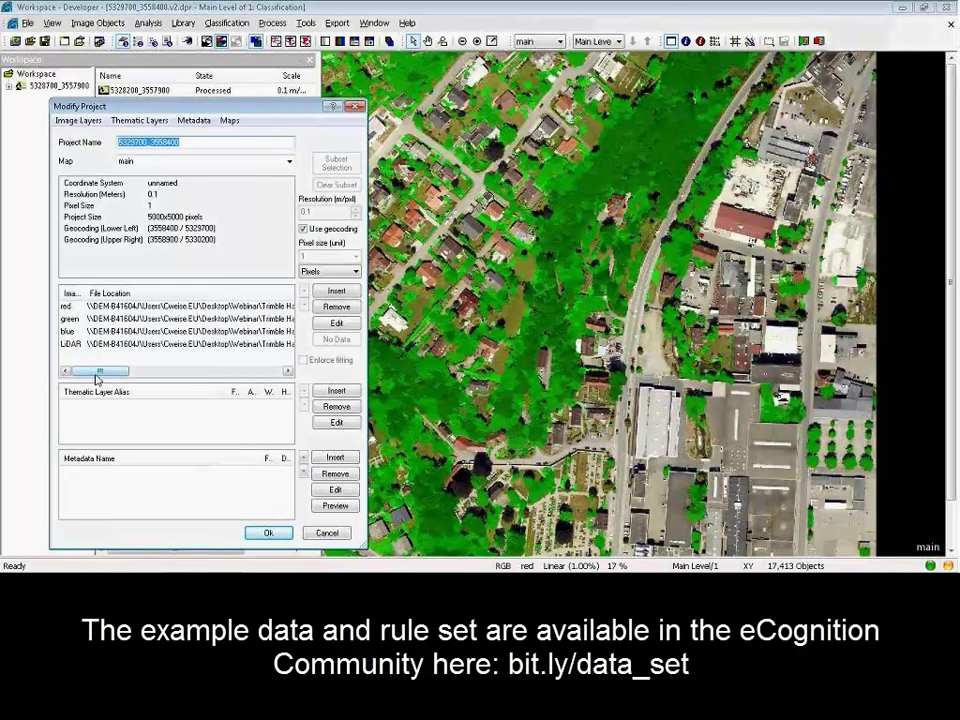
drag(97, 374, 191, 371)
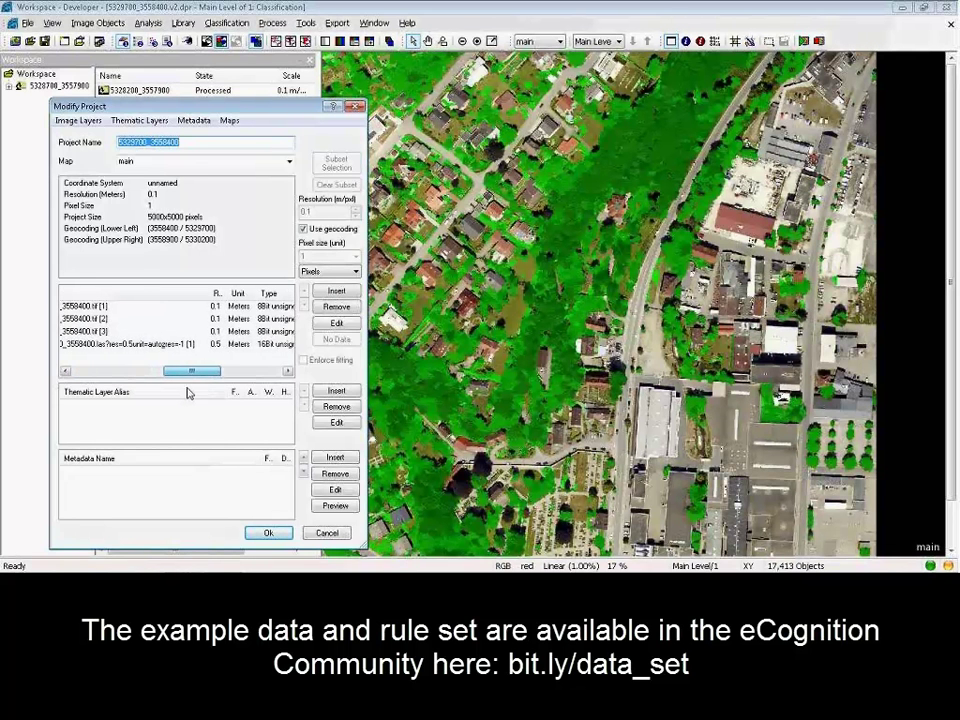
click(214, 307)
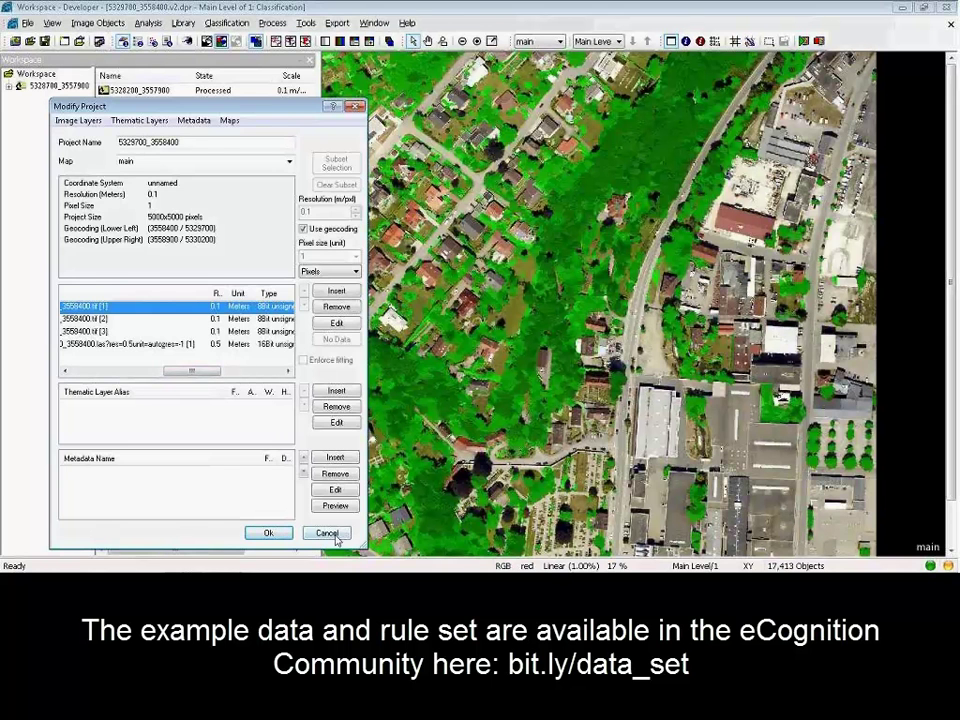
key(Escape)
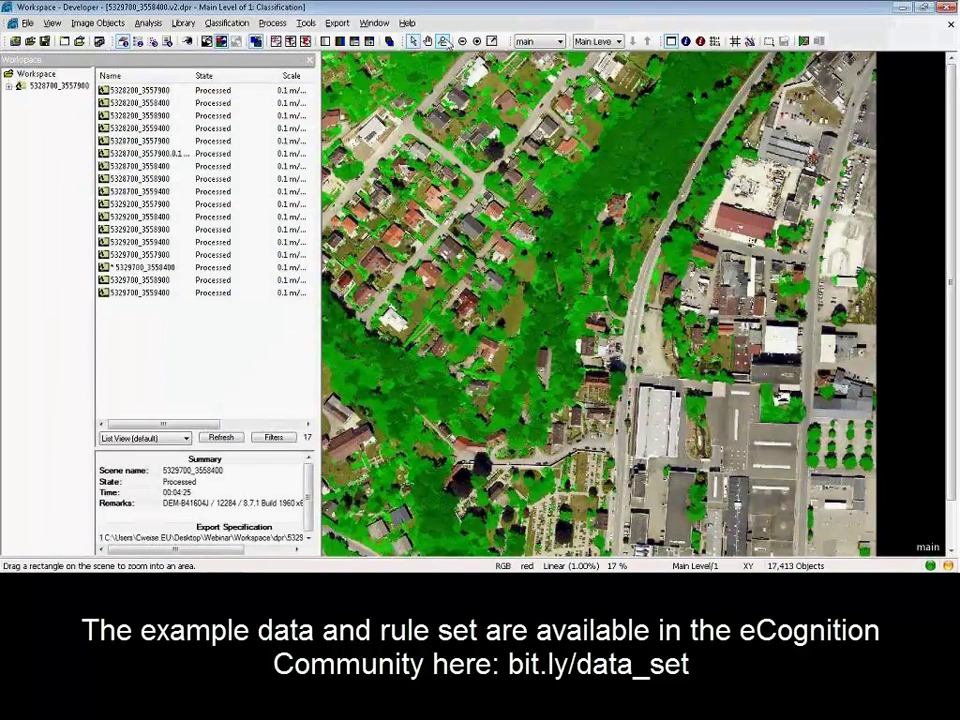
Zoom into the wooded area beside the road, compare the plain image with the classification, and return to the wider view.
click(443, 41)
drag(577, 158, 437, 56)
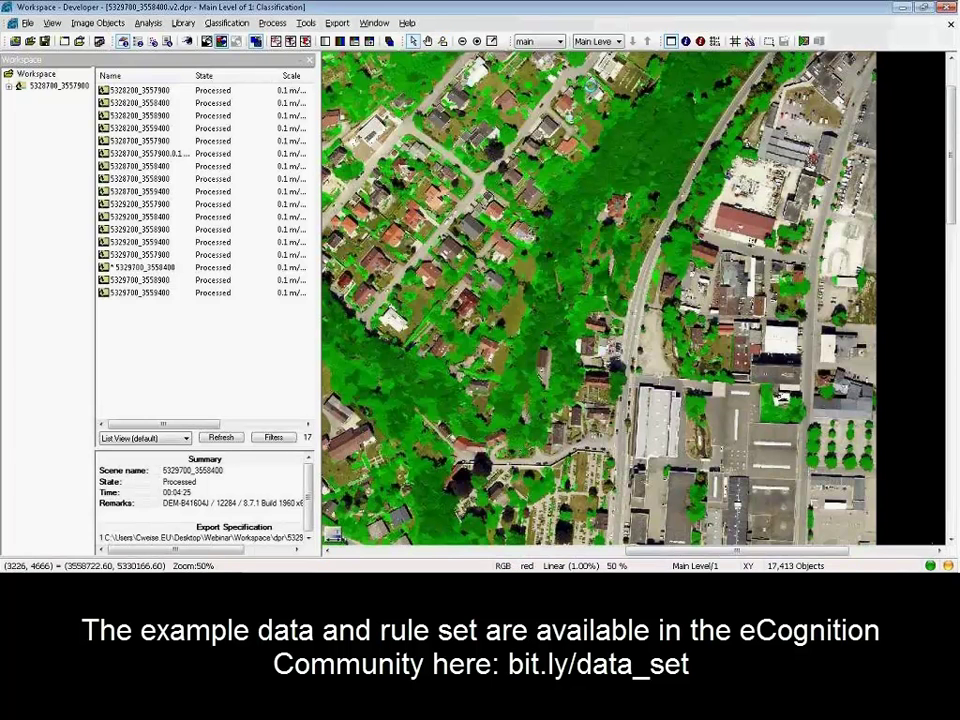
click(694, 164)
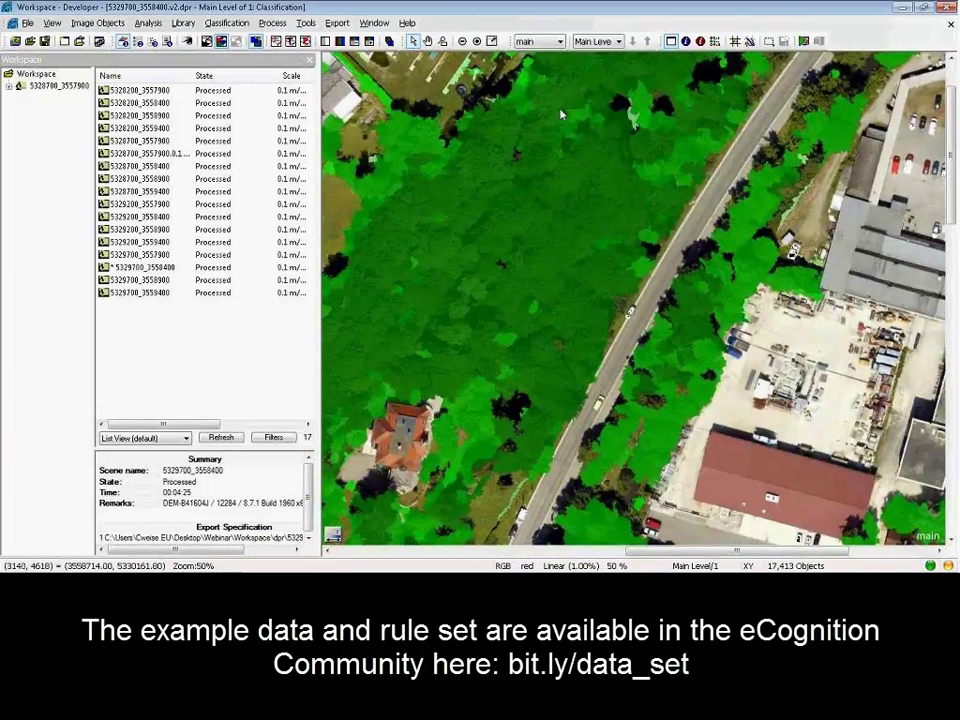
click(207, 42)
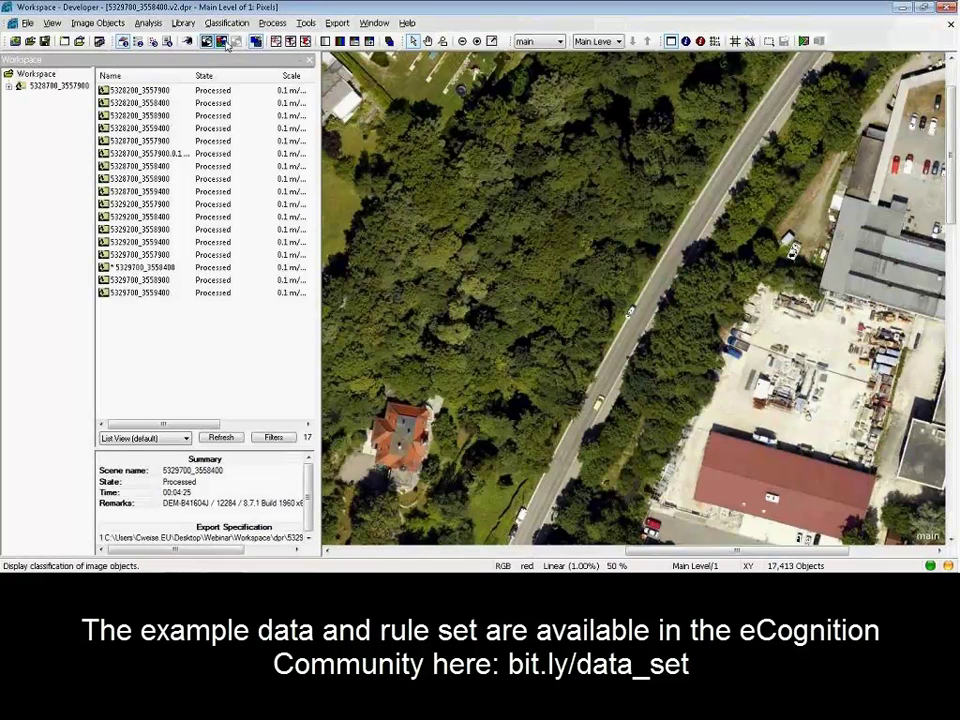
click(221, 41)
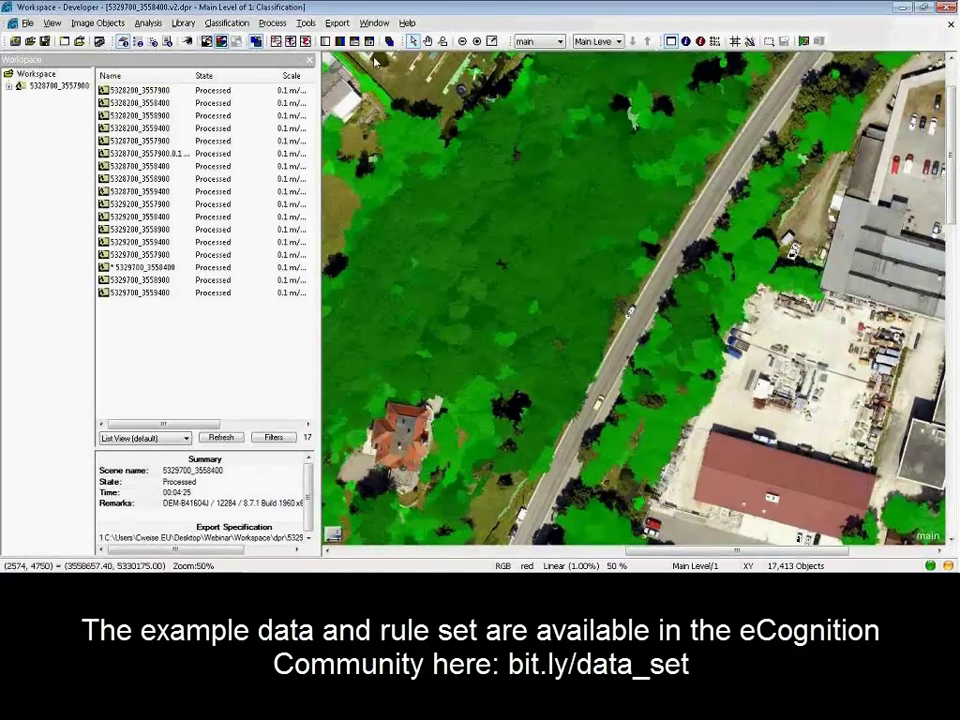
click(463, 42)
click(463, 42)
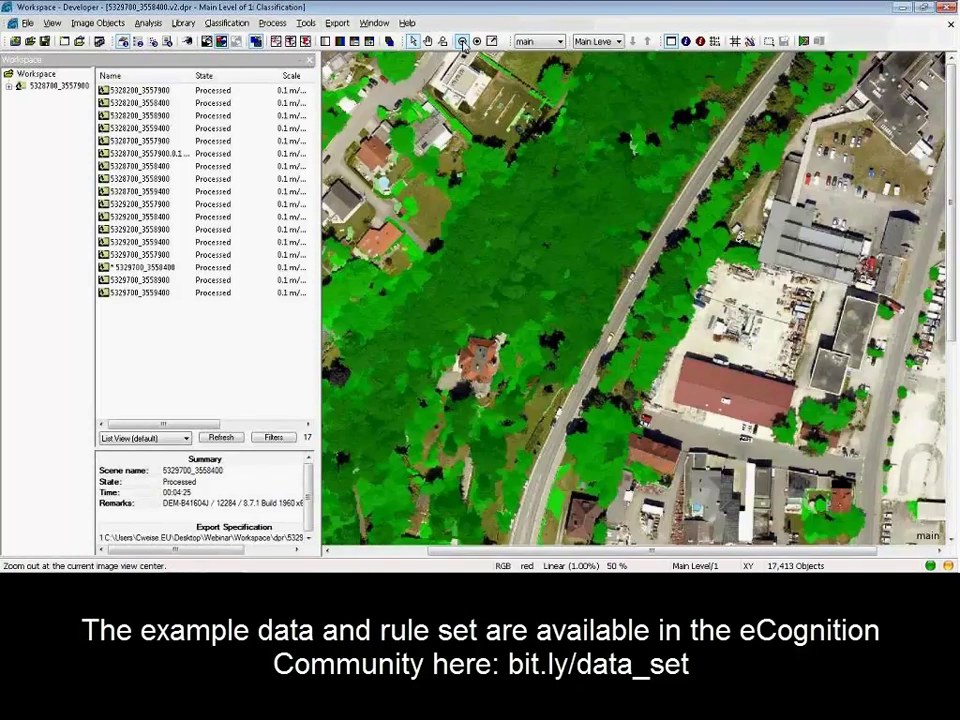
click(463, 42)
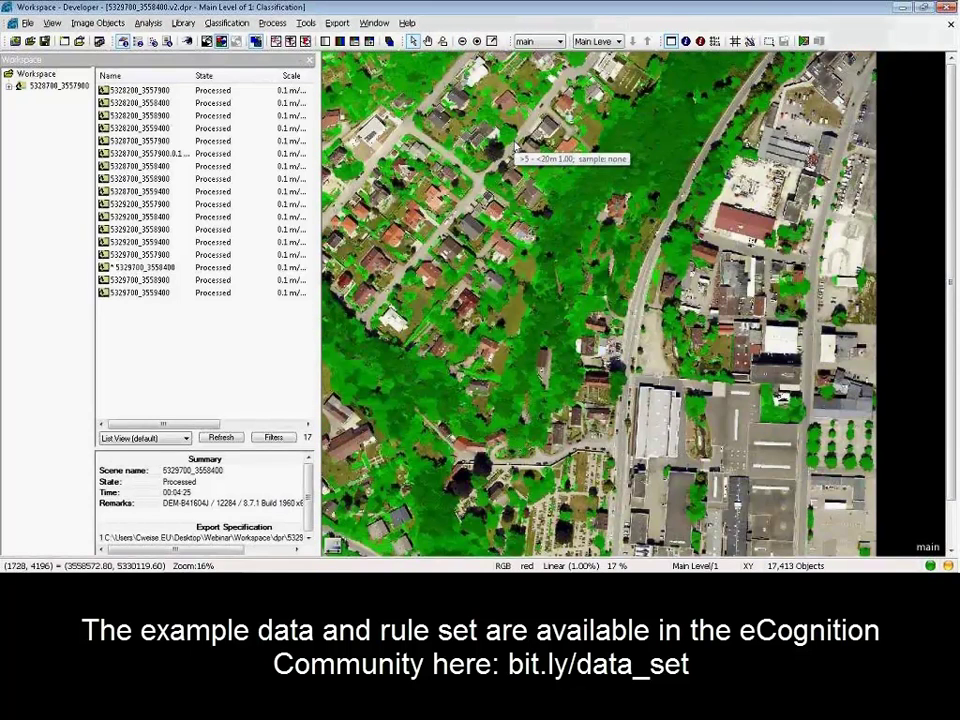
Switch to the rule set development view and append a new process that uses the LiDAR file converter algorithm.
click(167, 42)
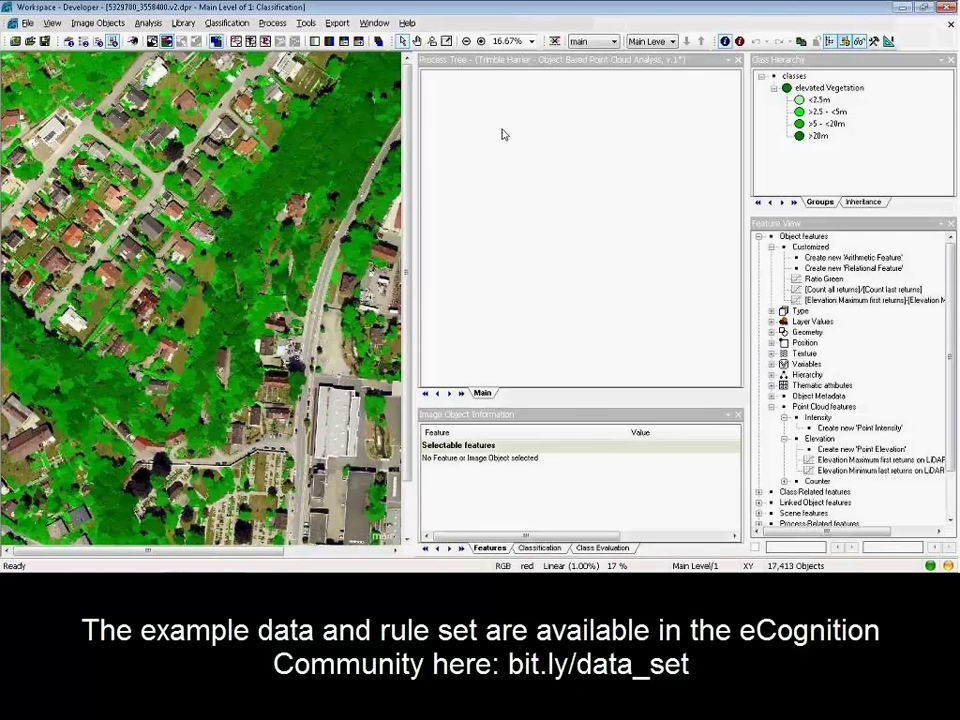
right_click(503, 131)
click(550, 188)
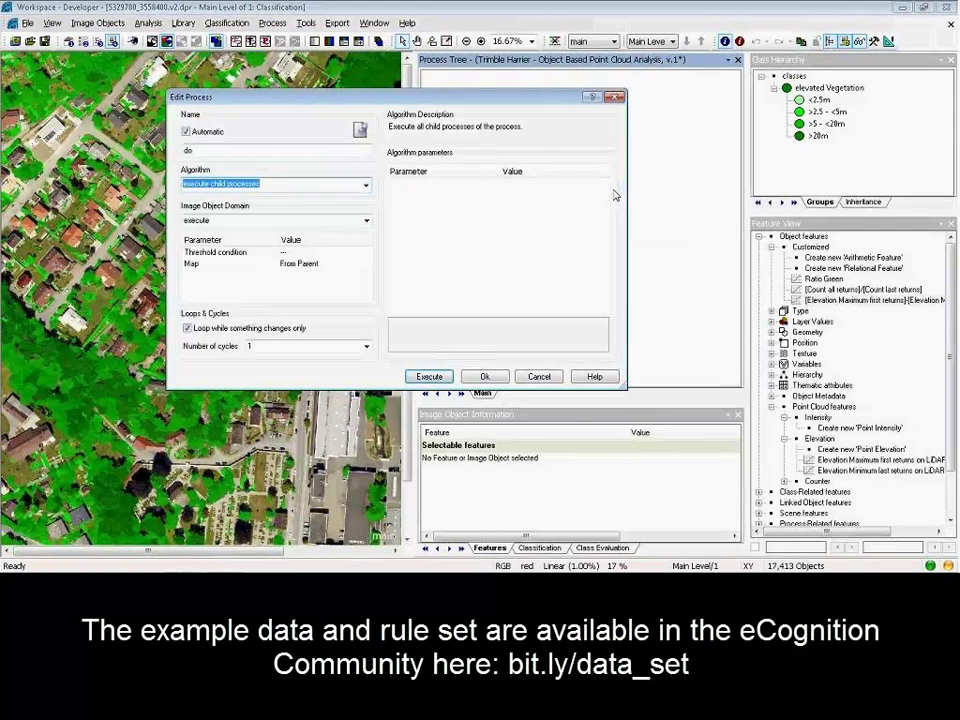
text(line extraction)
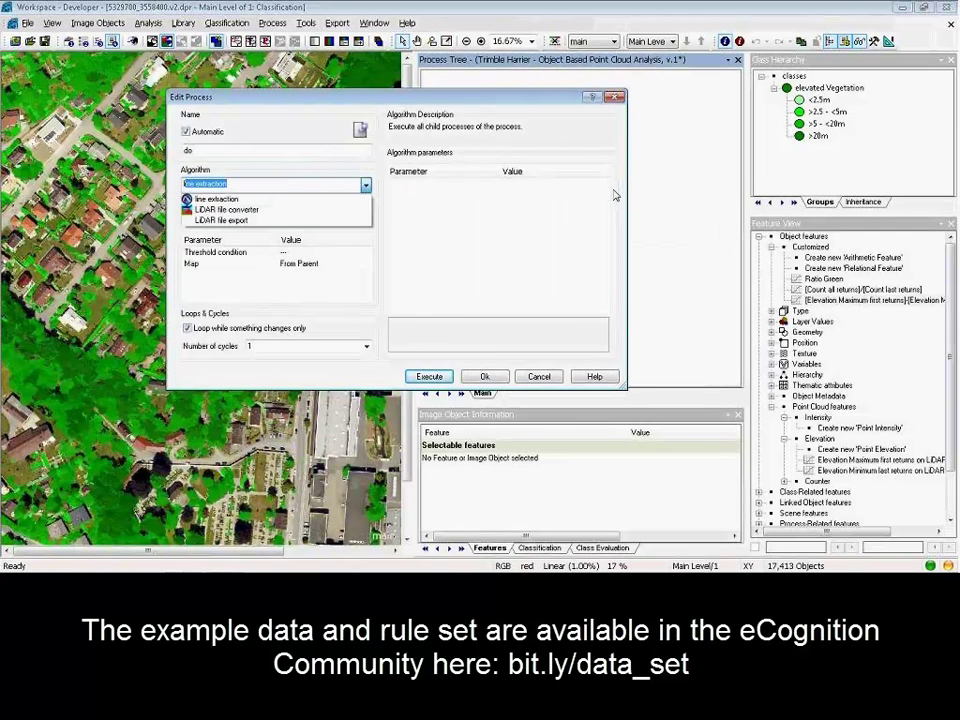
click(238, 210)
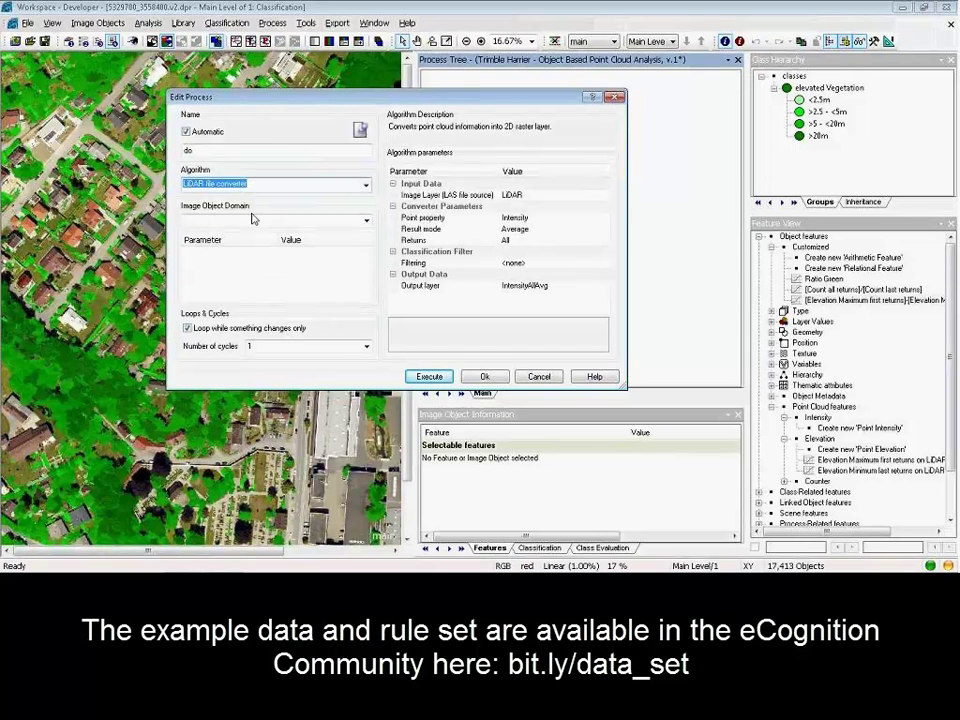
Set the converter's point property to Elevation and its result mode to Maximum, and execute the process.
click(596, 217)
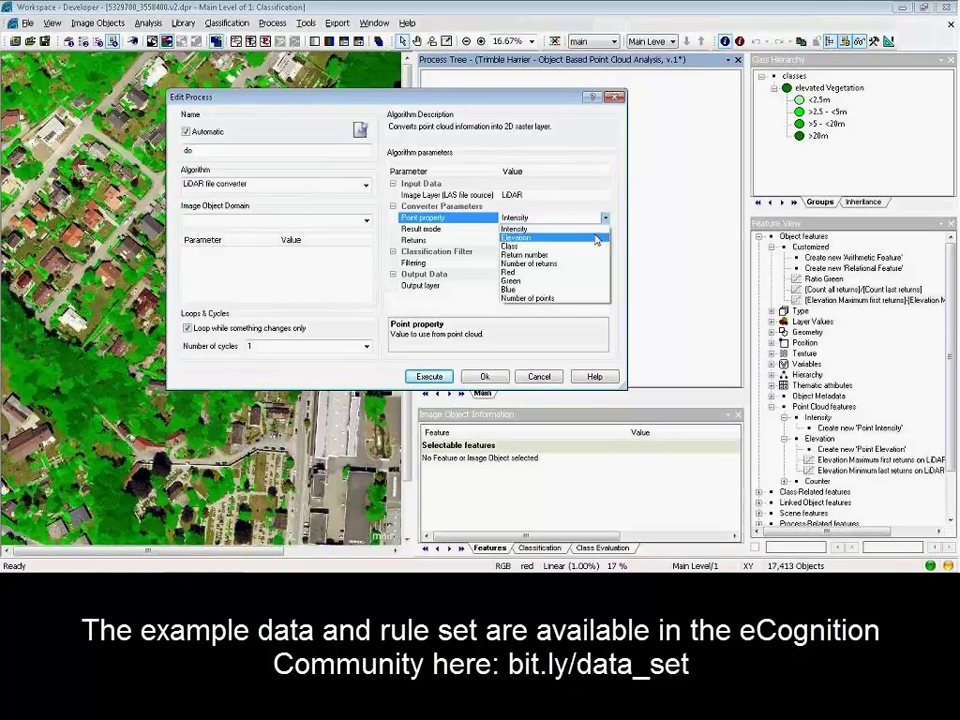
click(596, 238)
click(598, 229)
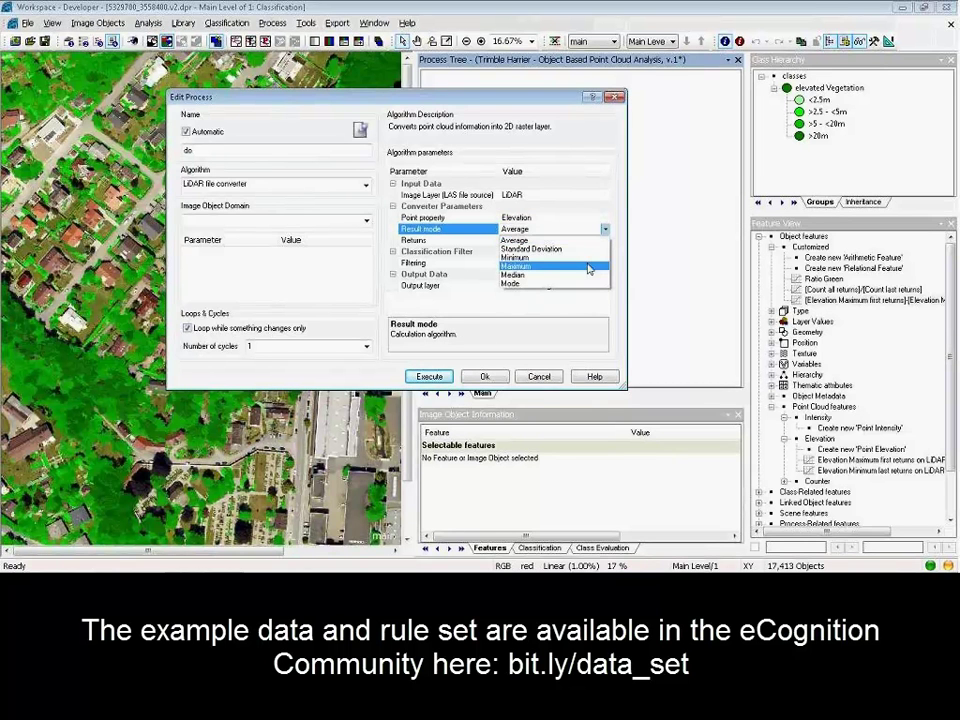
click(586, 267)
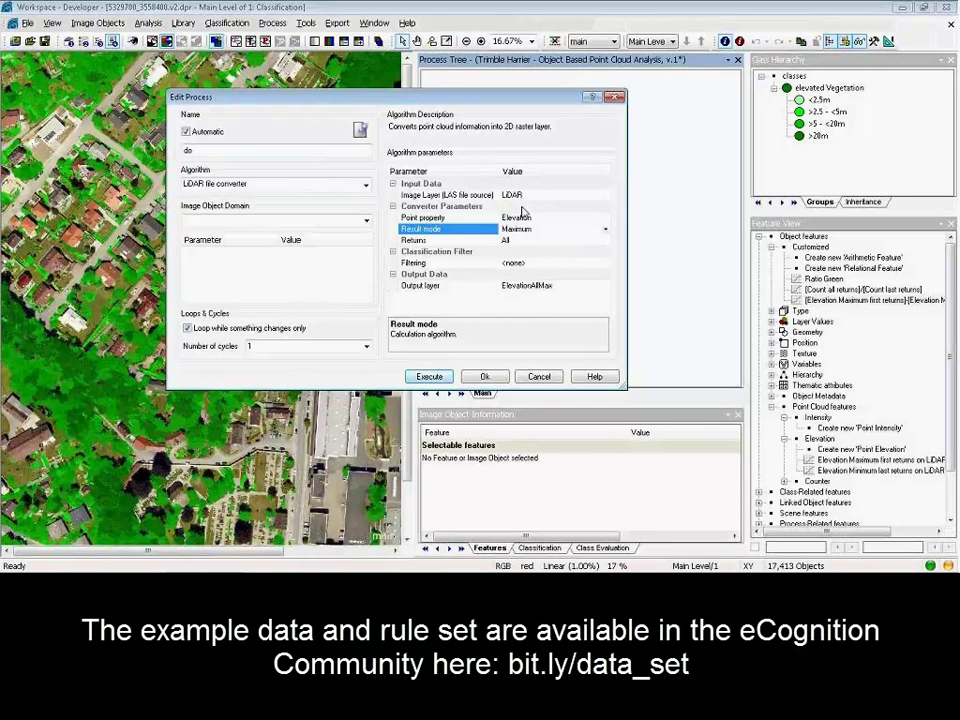
click(420, 376)
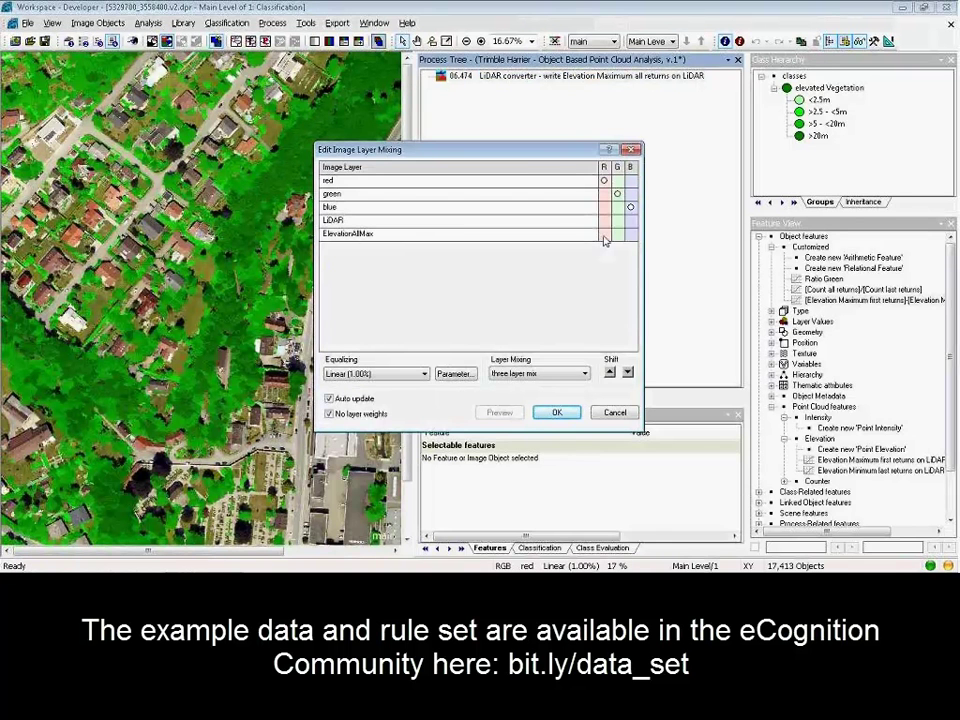
Add ElevationAllMax to the red, green and blue channels of the layer mix and equalize with a standard deviation factor of 1.
click(617, 233)
click(603, 233)
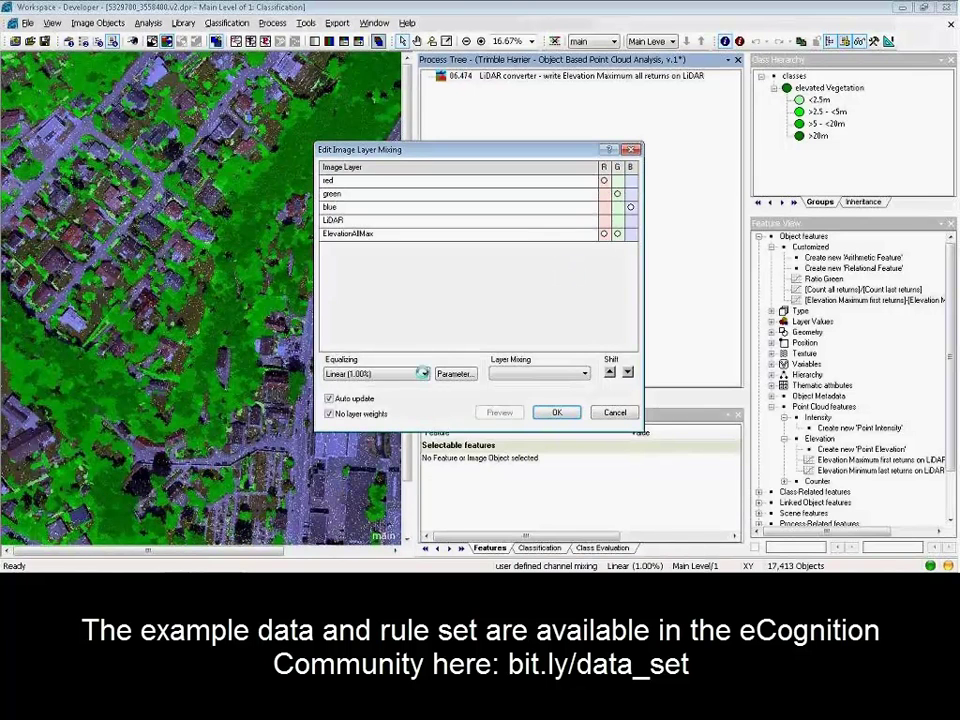
click(423, 373)
click(350, 400)
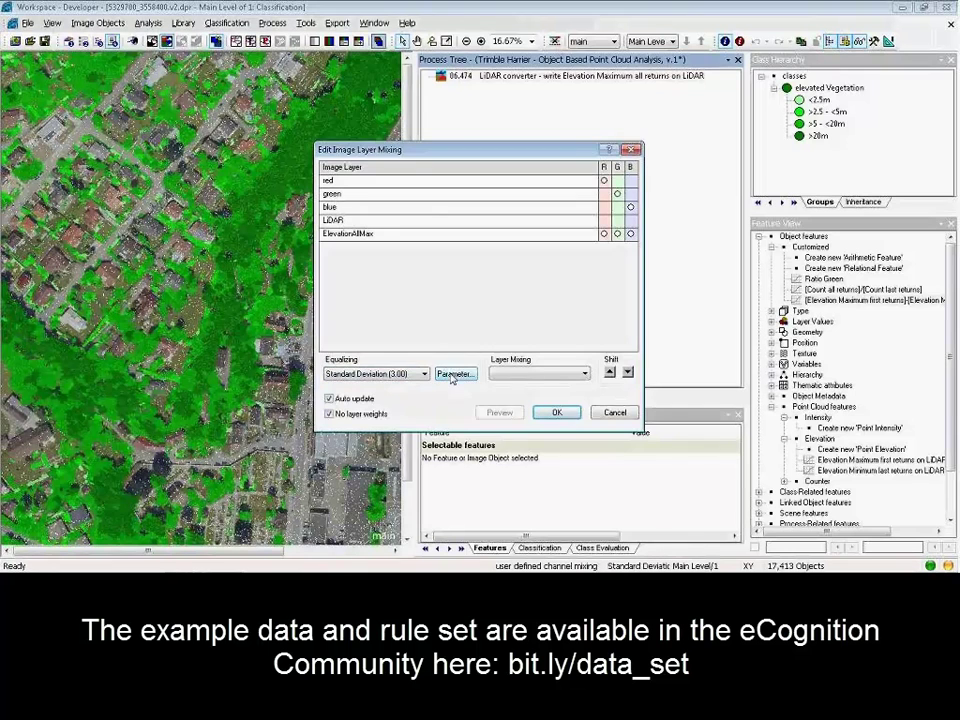
click(452, 375)
text(1)
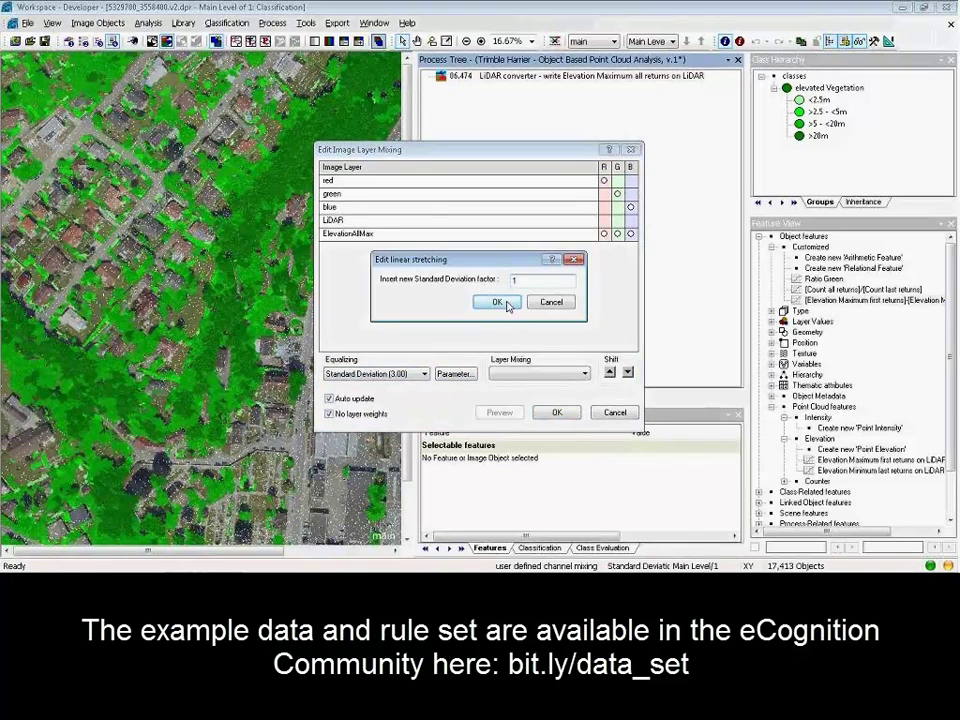
click(497, 303)
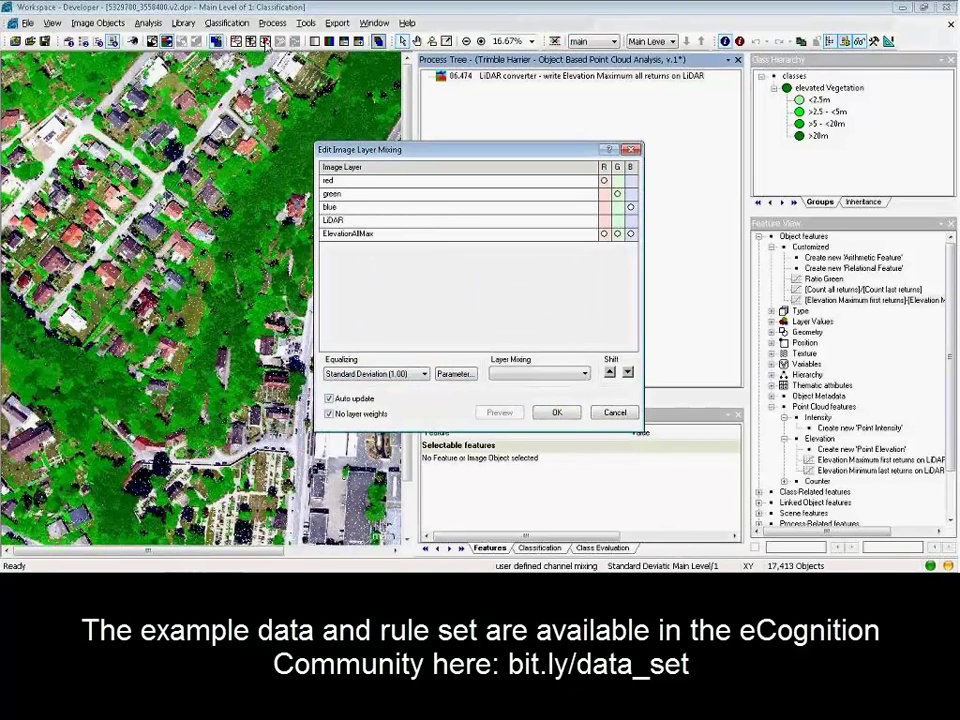
key(Return)
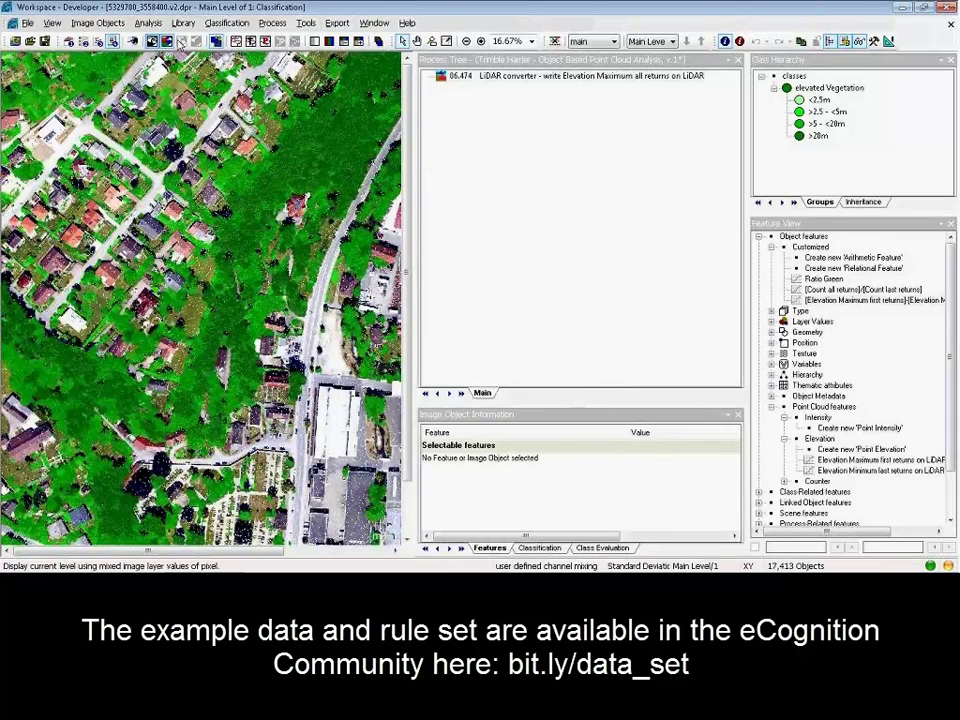
Examine the elevation points over the houses with the classification hidden and shown, and inspect the large roof segment's feature values.
click(177, 47)
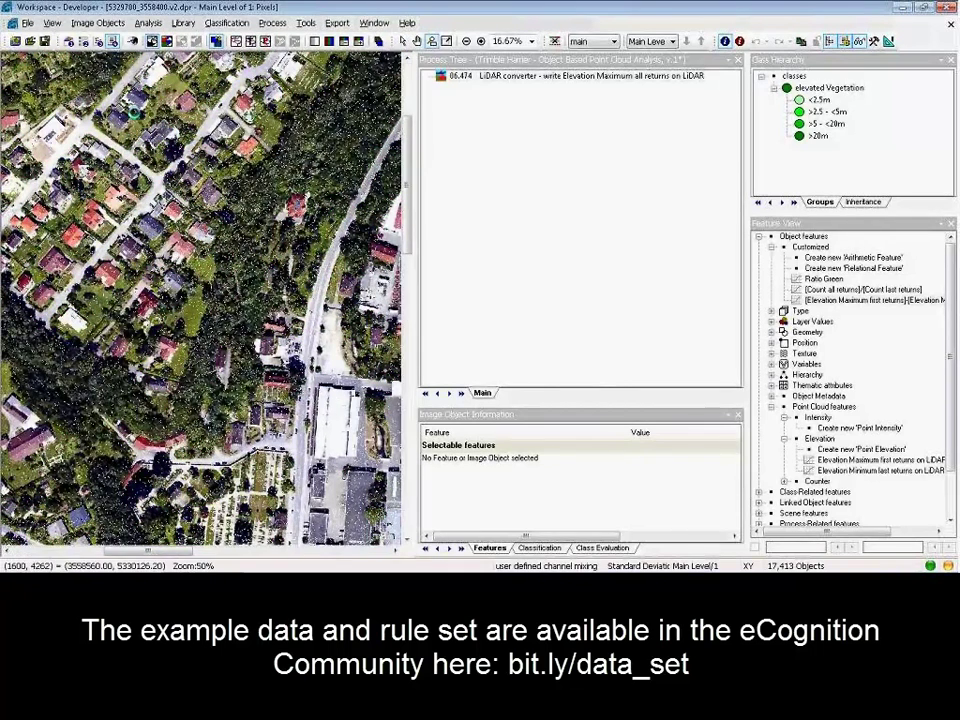
click(481, 41)
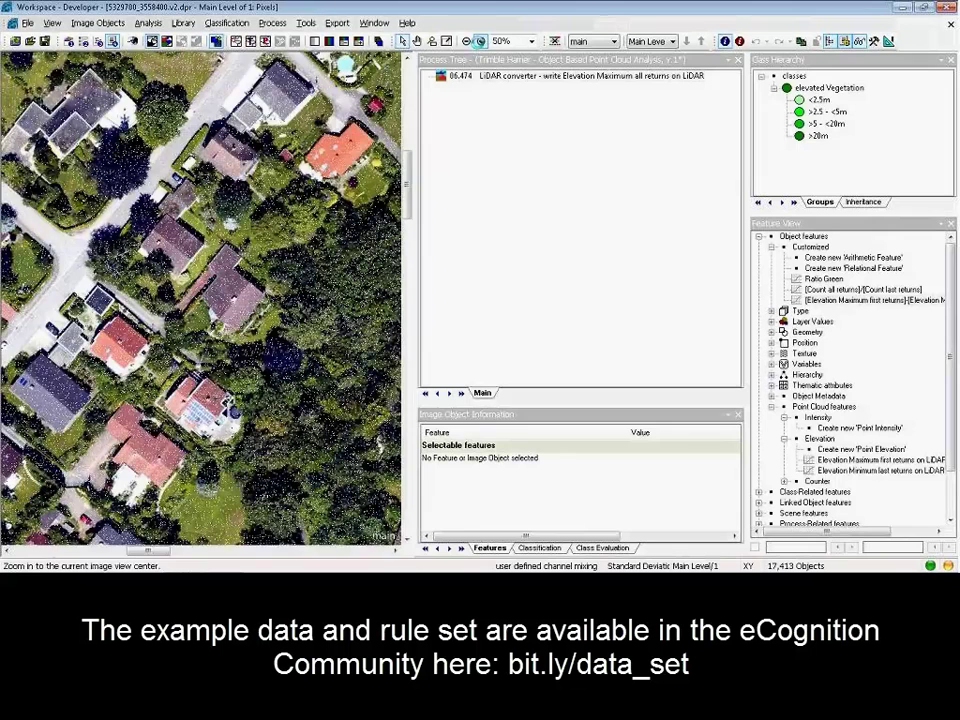
click(481, 41)
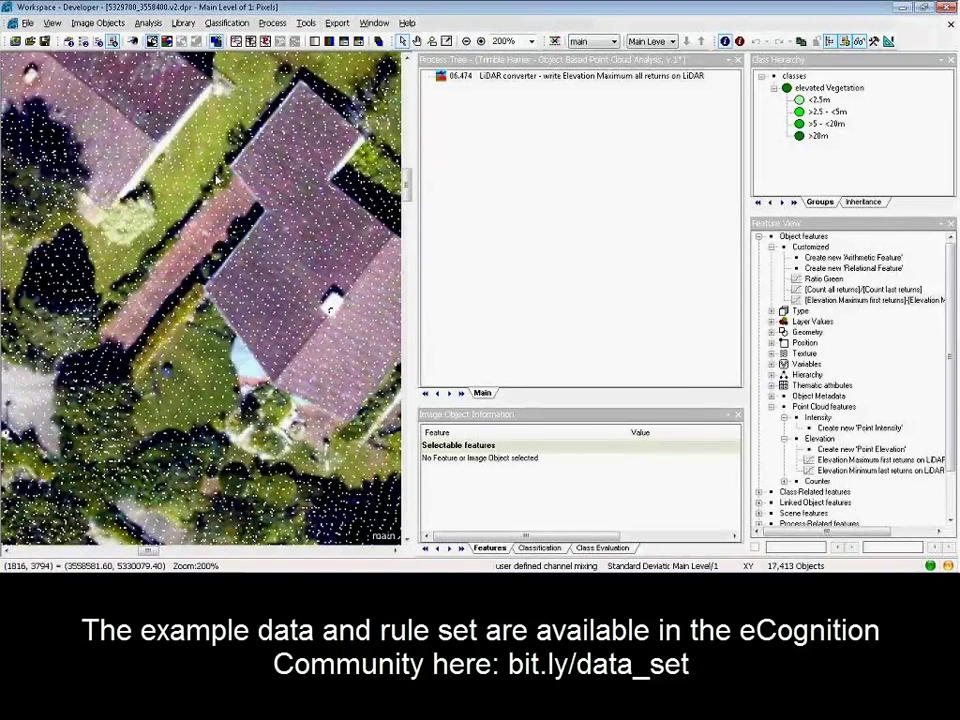
click(467, 41)
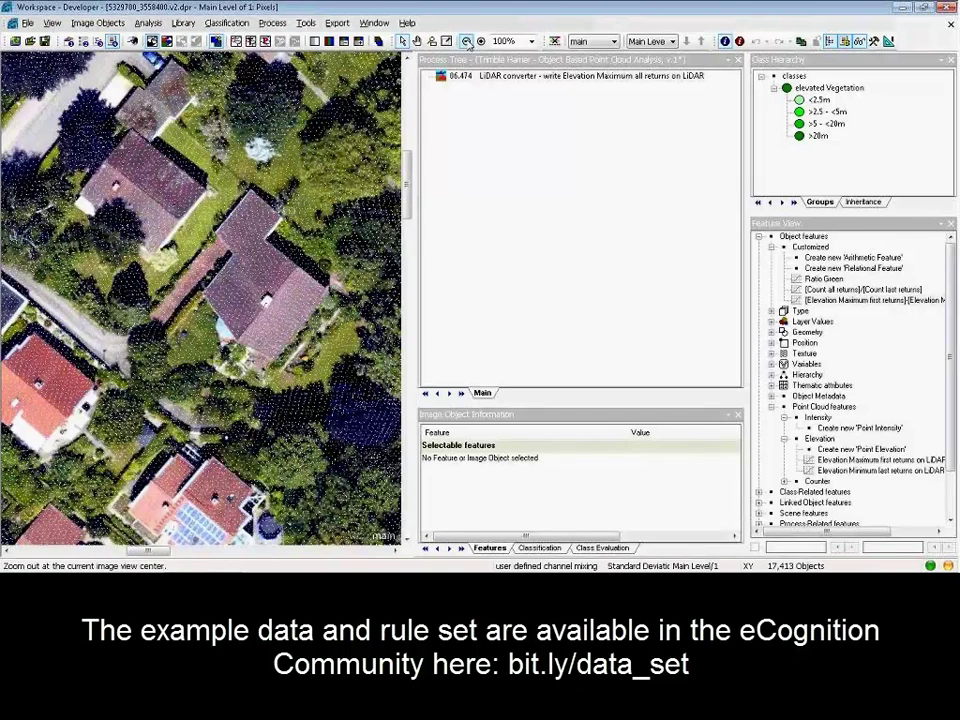
click(467, 41)
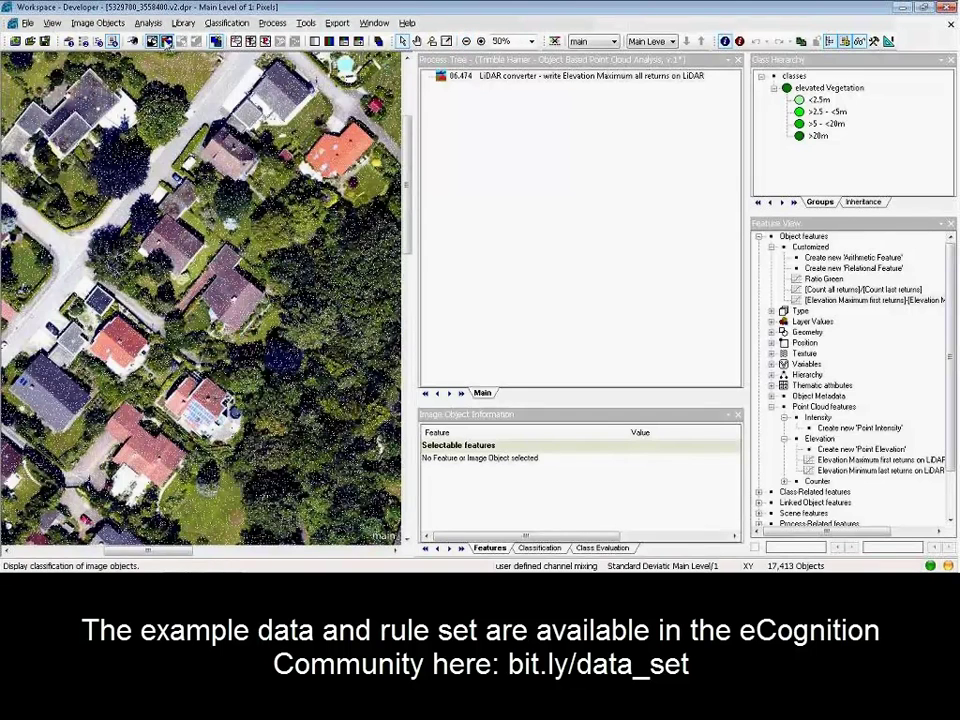
click(166, 41)
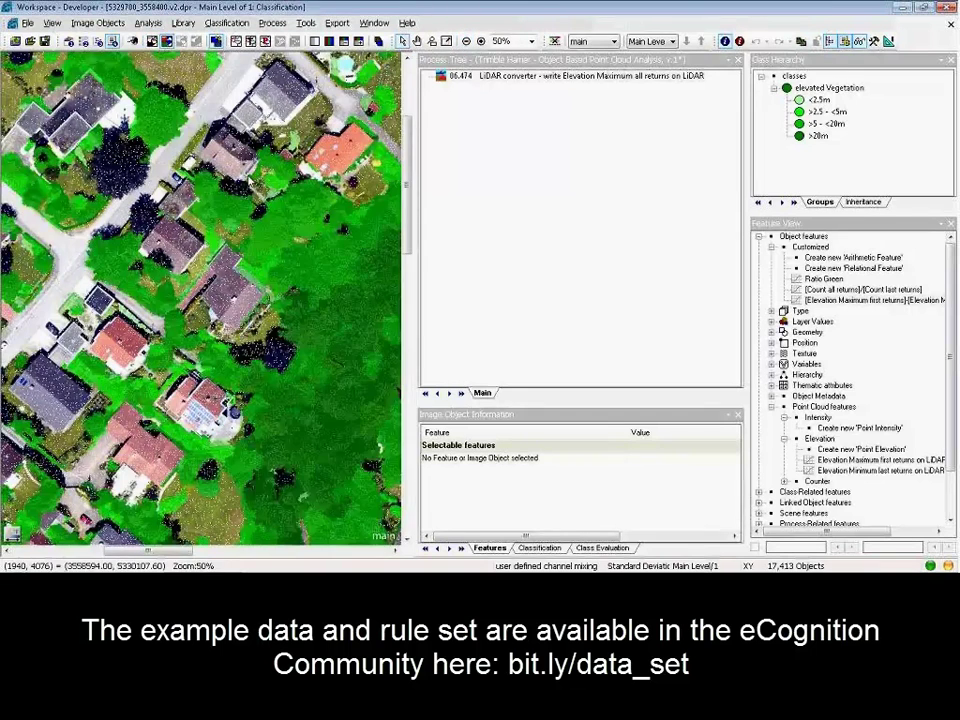
click(431, 41)
drag(148, 100, 202, 153)
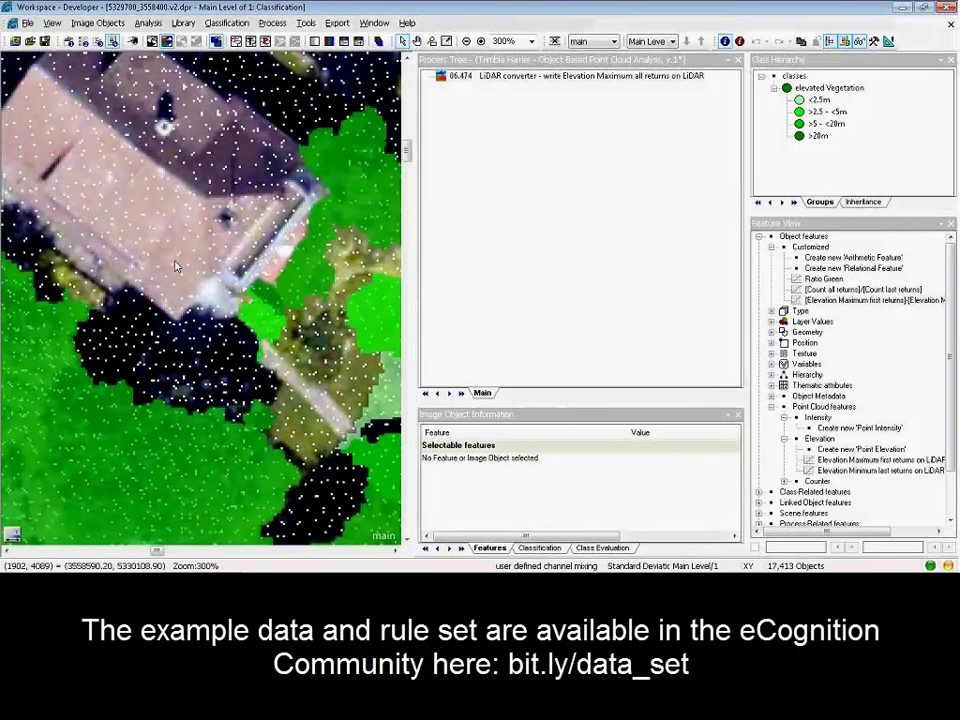
click(213, 281)
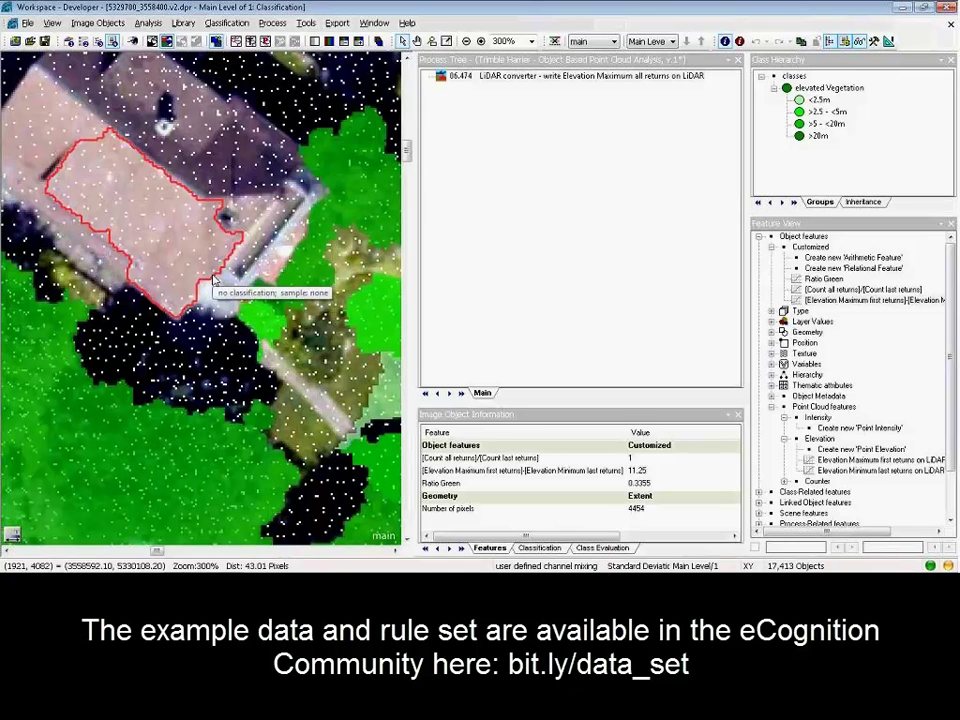
Append a process with the LiDAR file export algorithm and set its domain to image object level.
right_click(535, 83)
click(556, 133)
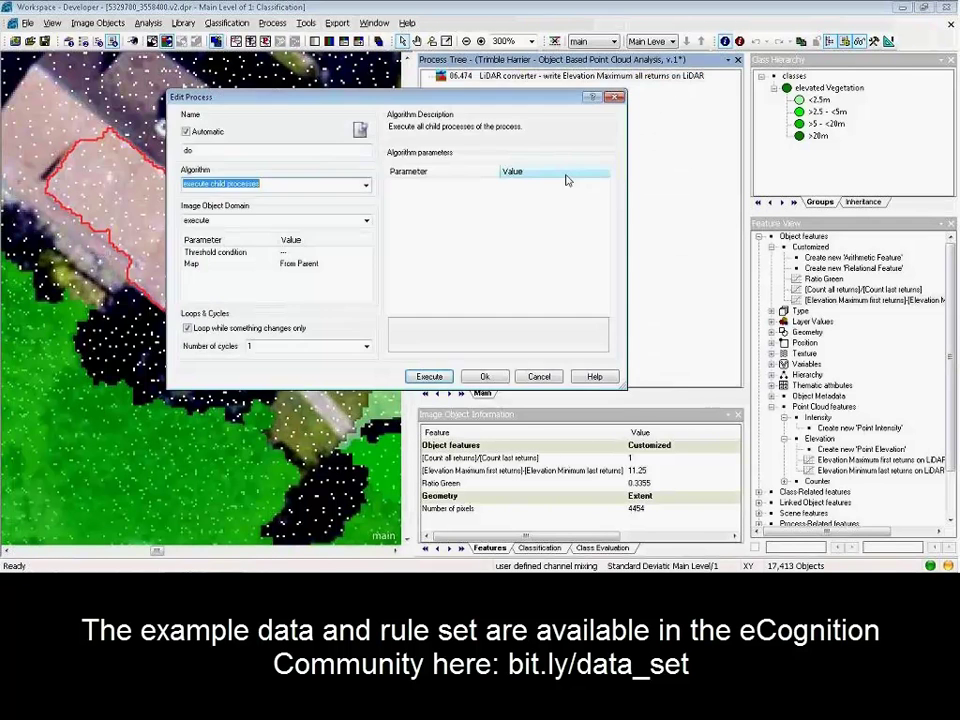
text(line extraction)
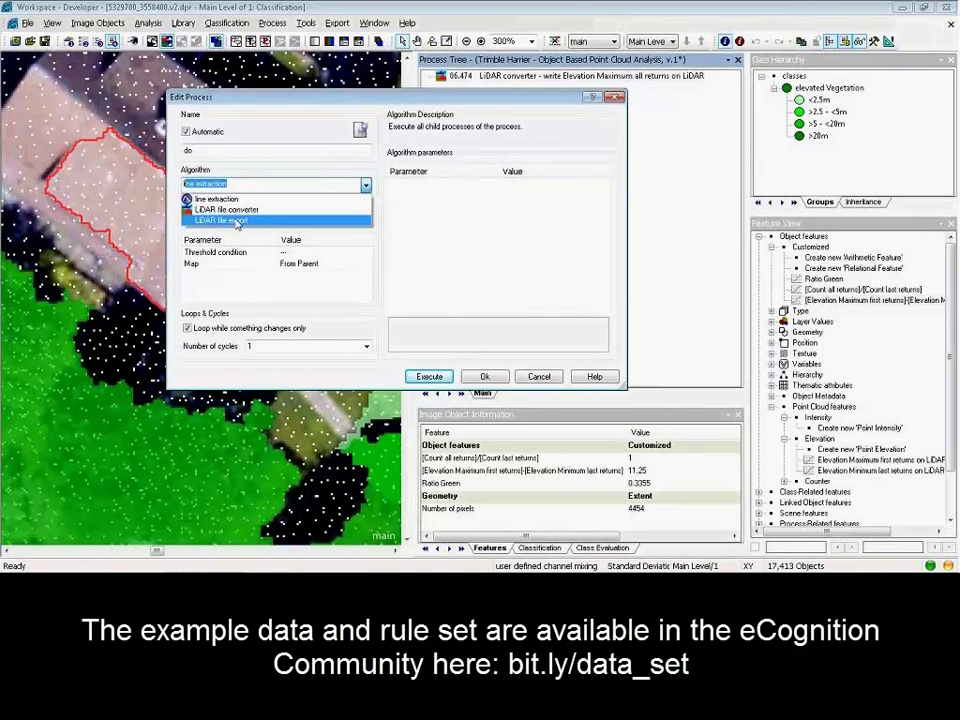
click(236, 219)
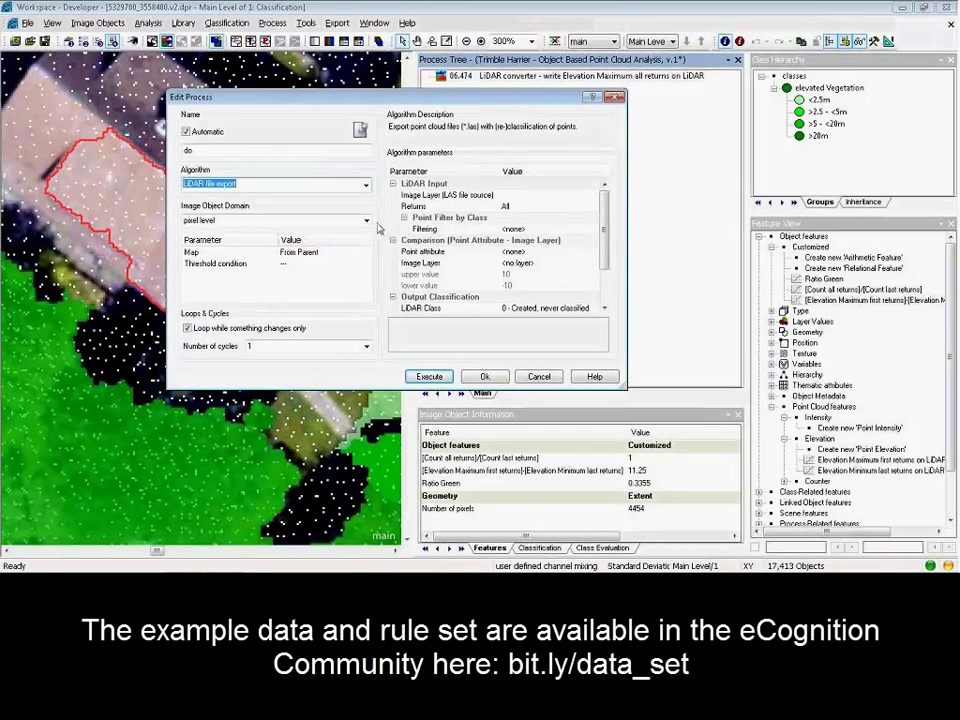
click(366, 221)
click(212, 241)
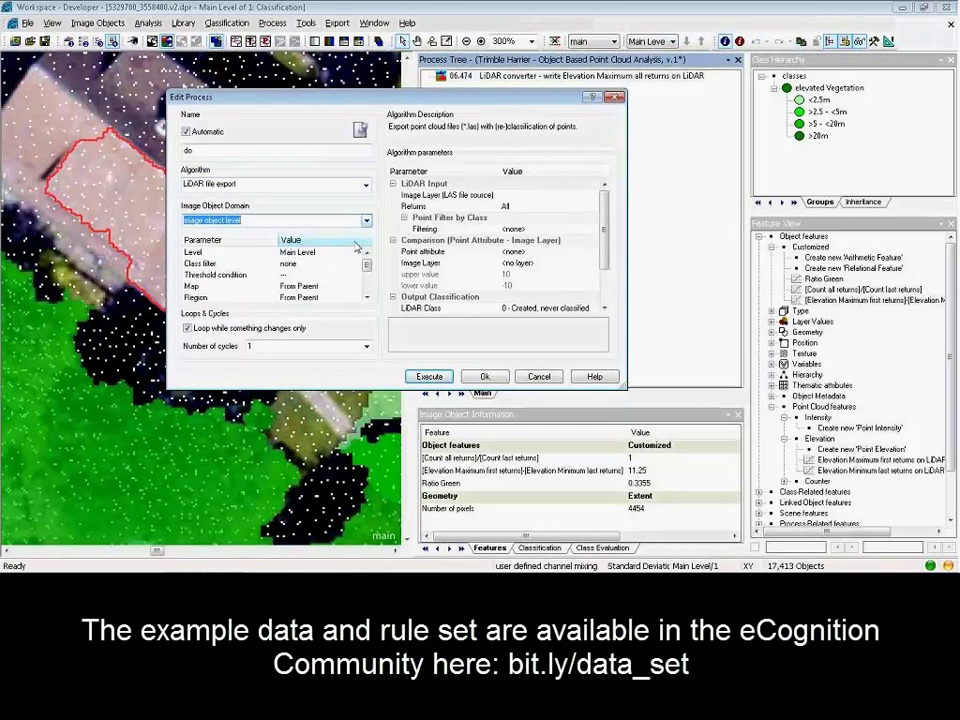
Restrict the export's class filter to the vegetation classes <2.5m and >2.5 - <5m.
click(360, 262)
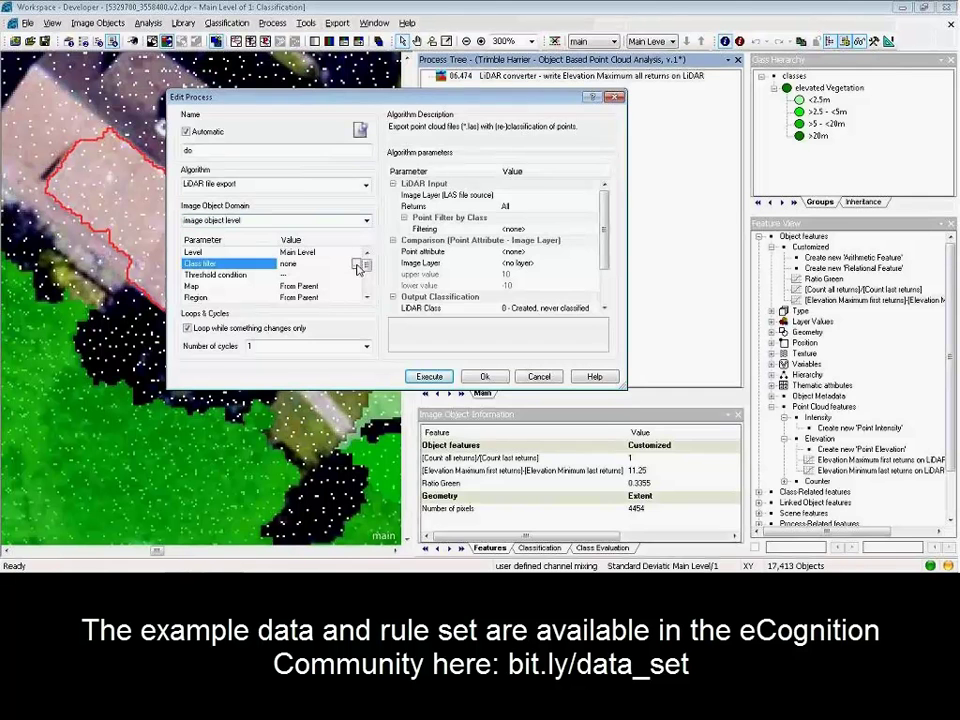
click(362, 263)
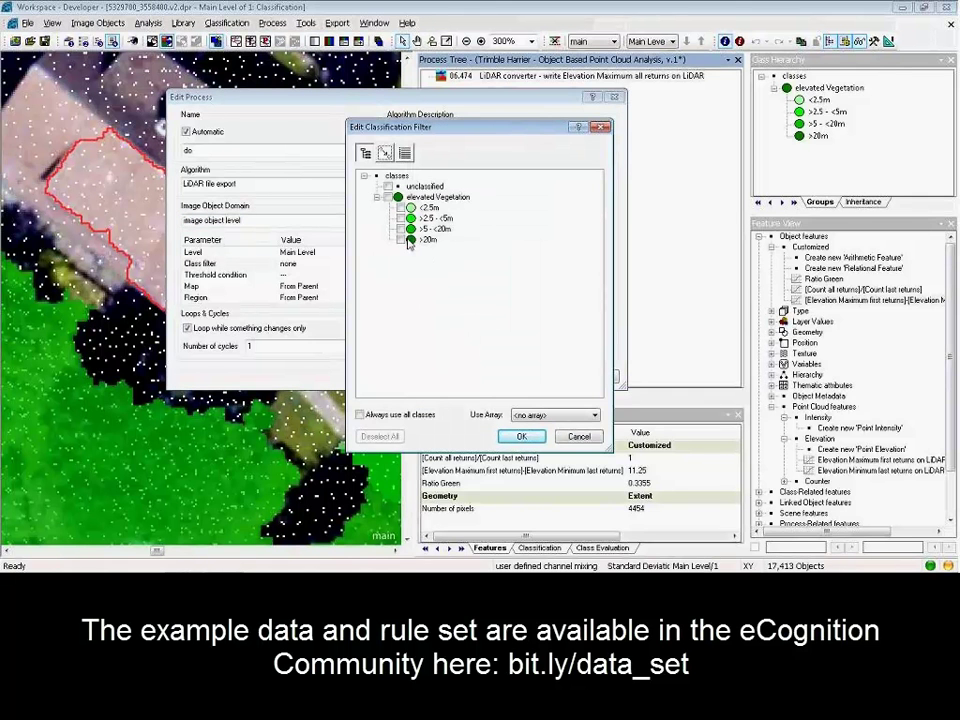
click(401, 219)
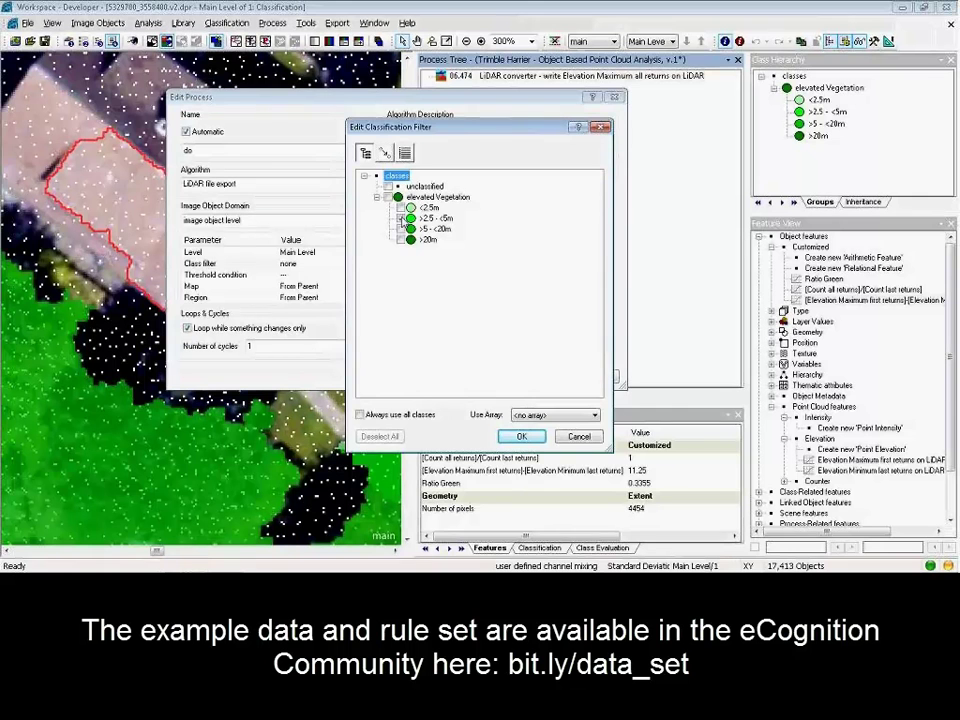
click(401, 208)
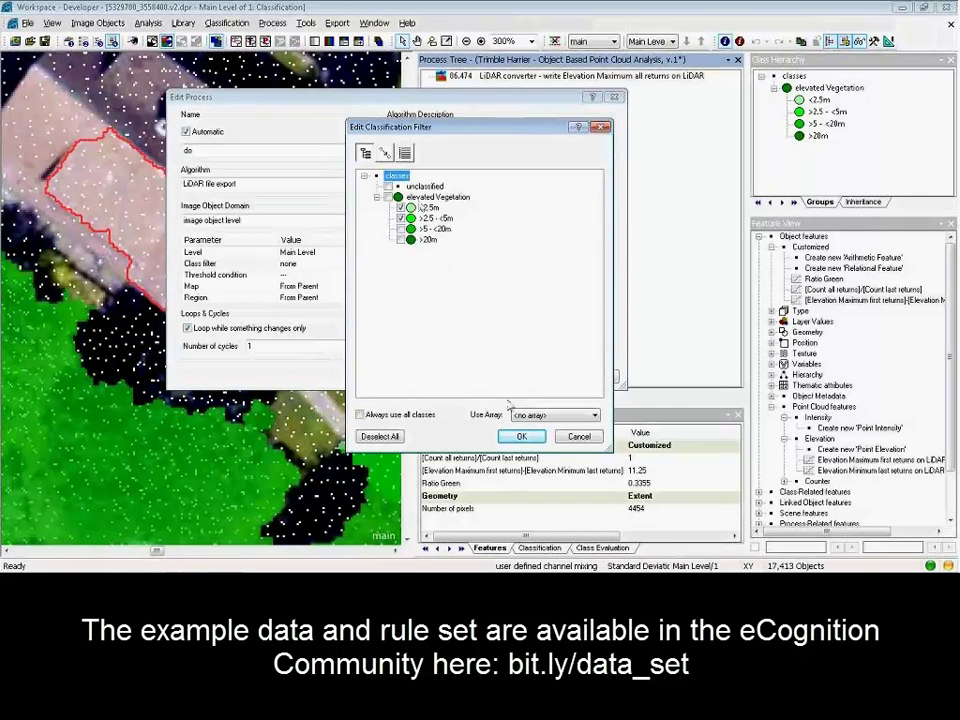
click(518, 437)
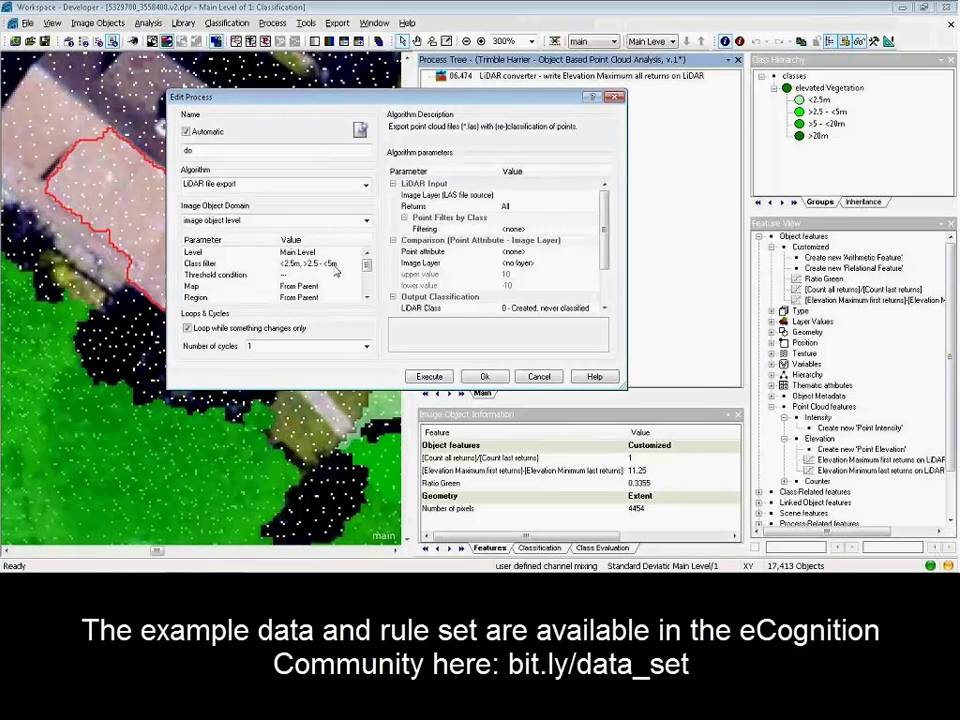
Set the export's LAS file source to the LiDAR image layer.
click(594, 196)
click(588, 206)
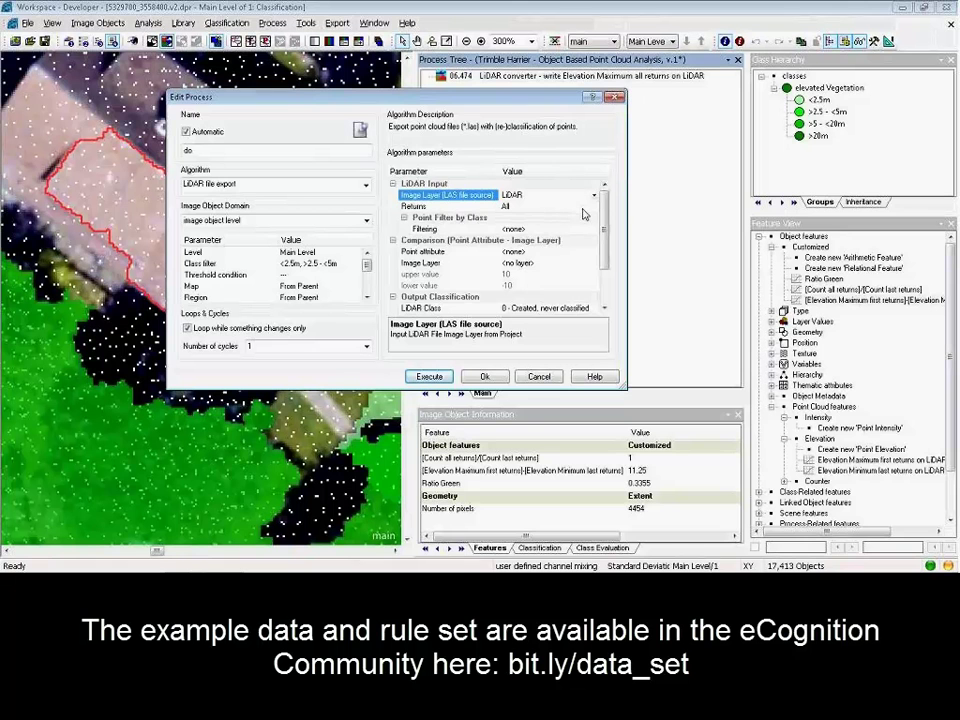
click(430, 217)
click(404, 217)
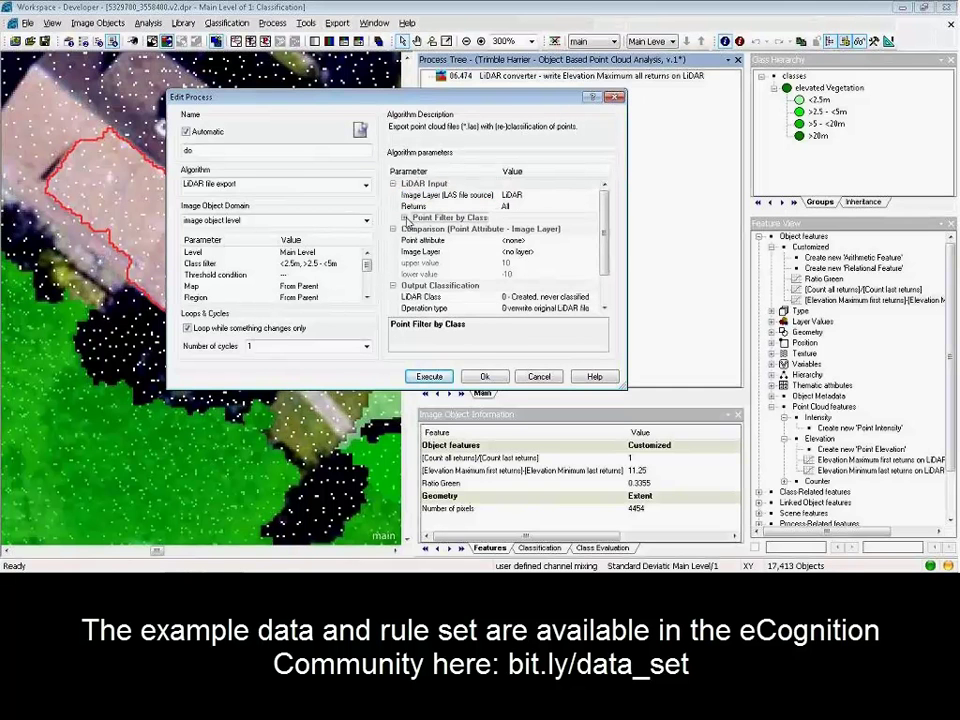
double_click(403, 229)
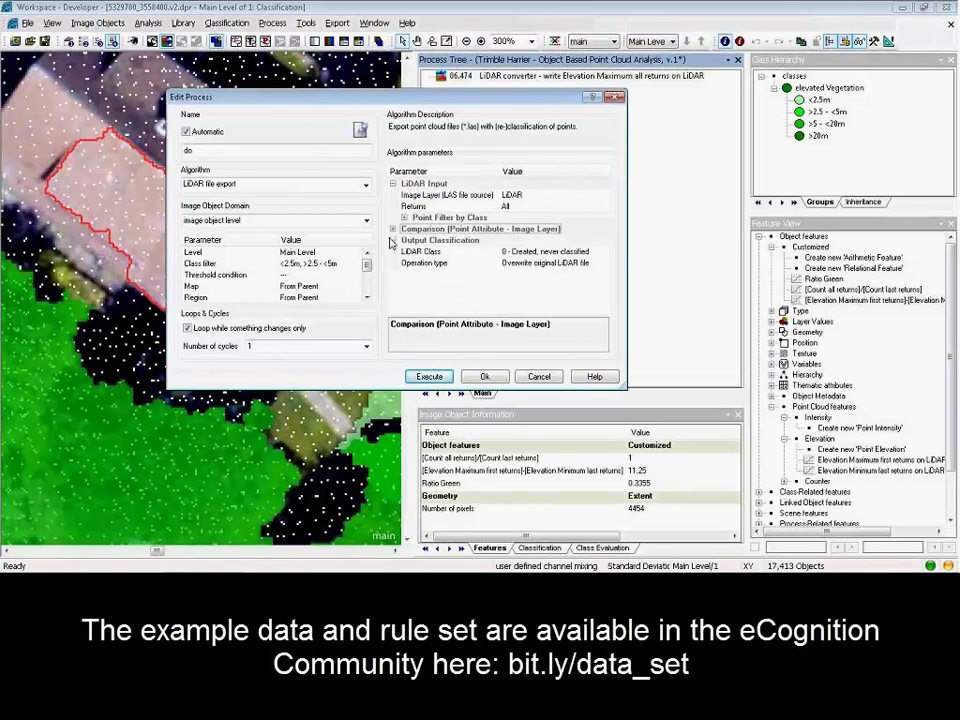
Set the export's point filter to all not selected classes, with the 2 - Ground class set to Yes.
click(404, 217)
click(546, 229)
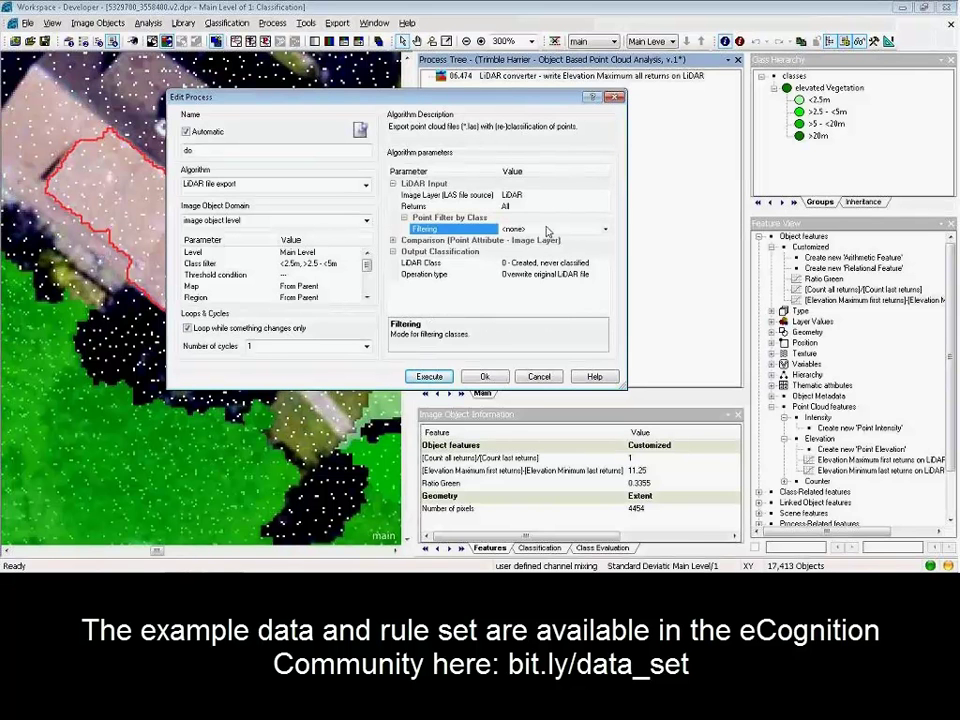
click(605, 229)
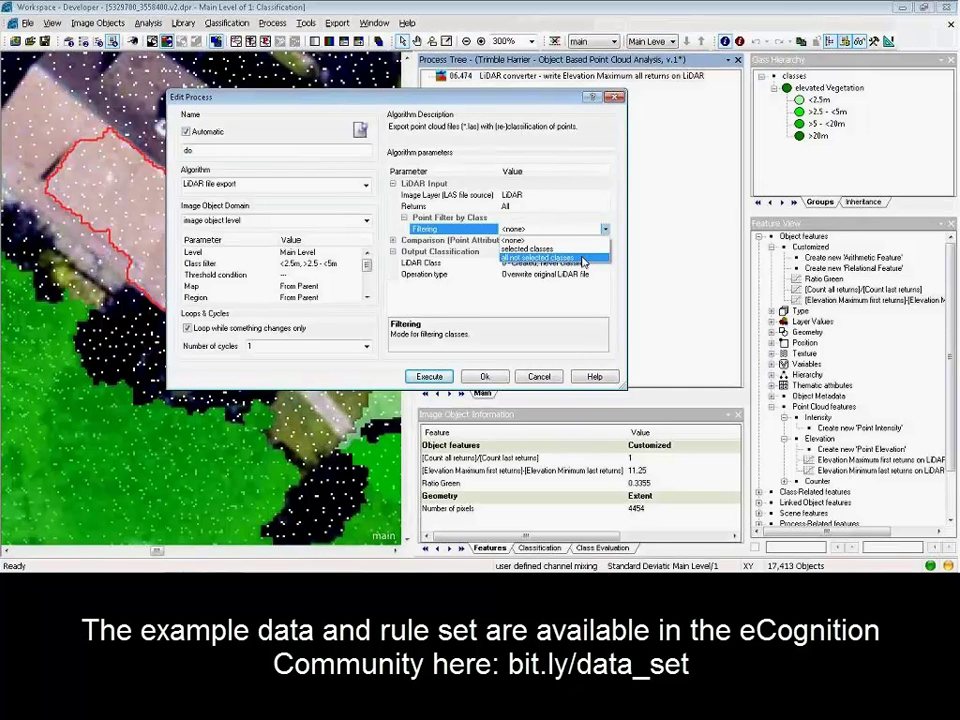
click(582, 259)
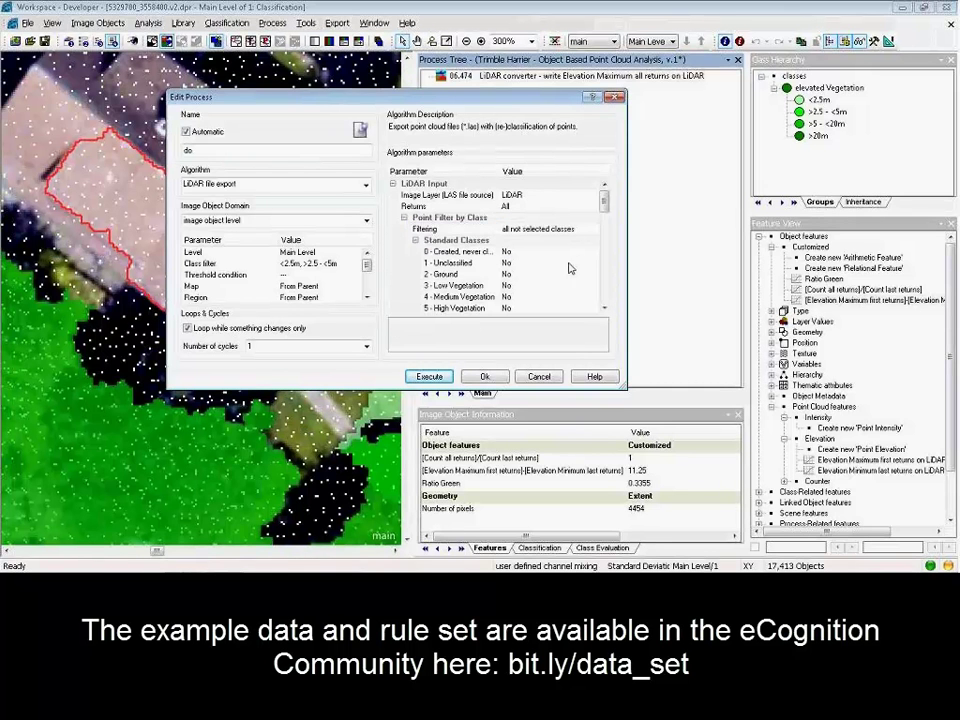
click(508, 273)
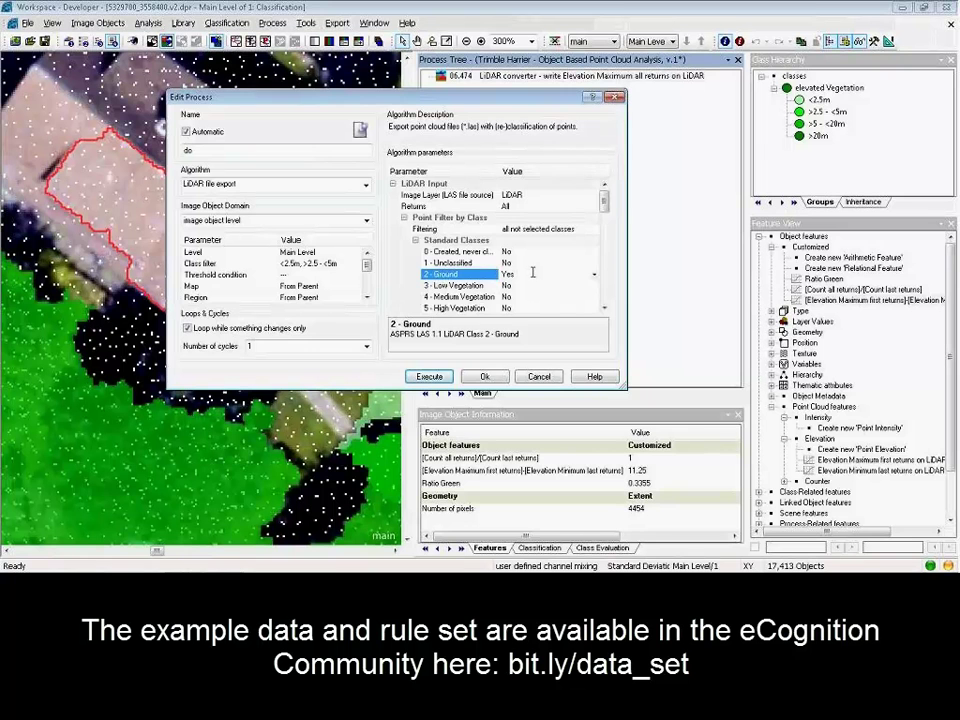
click(415, 240)
click(404, 218)
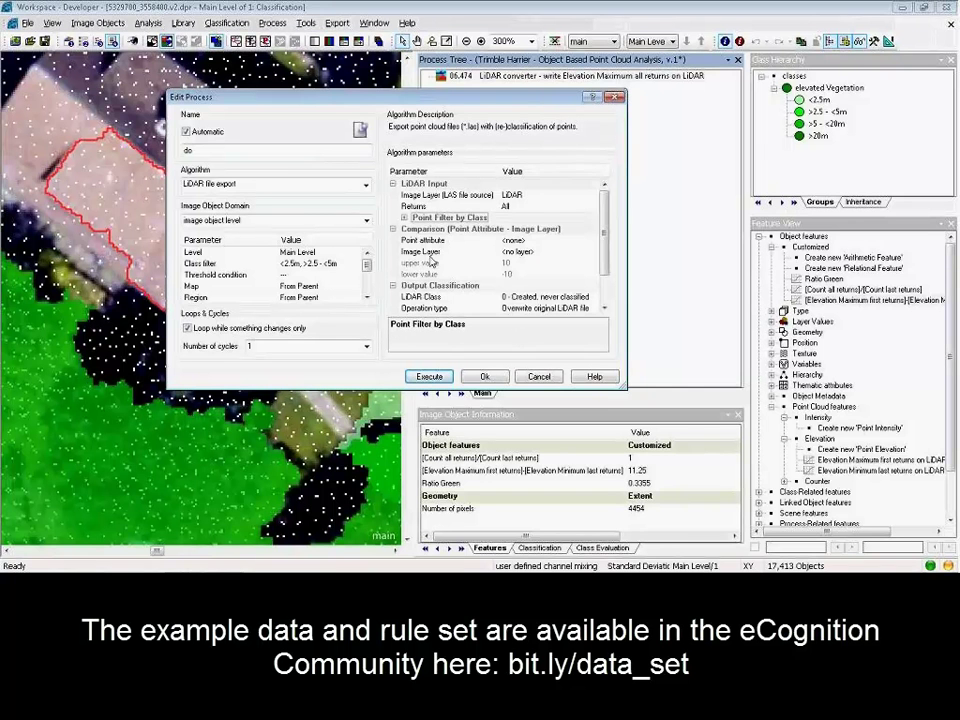
Assign 3 - Low Vegetation as the export's output LiDAR class and save the process.
click(395, 229)
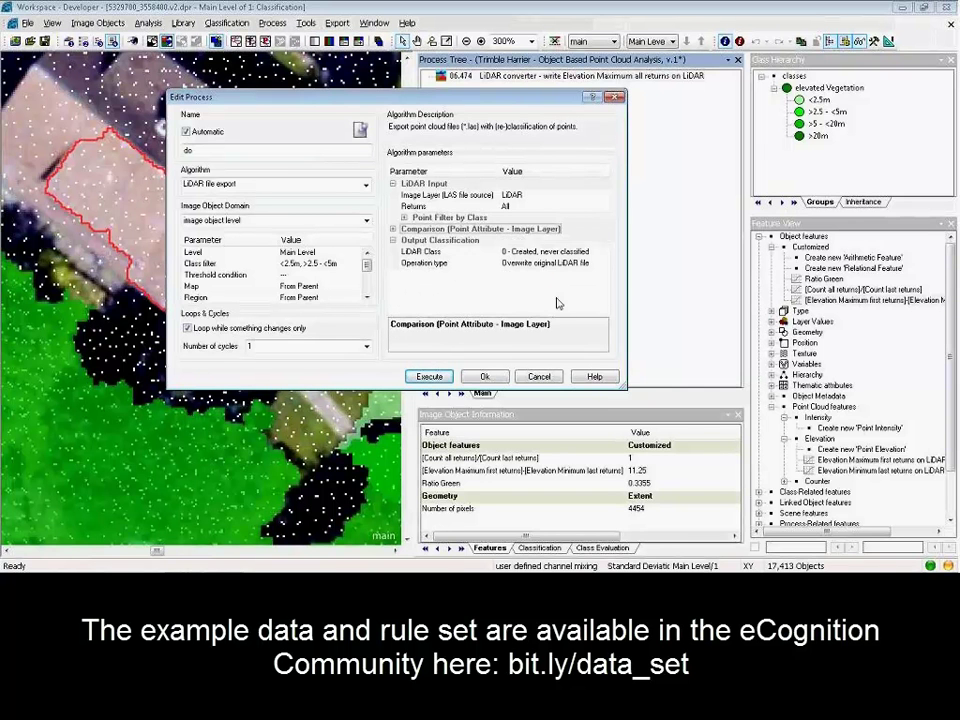
click(603, 253)
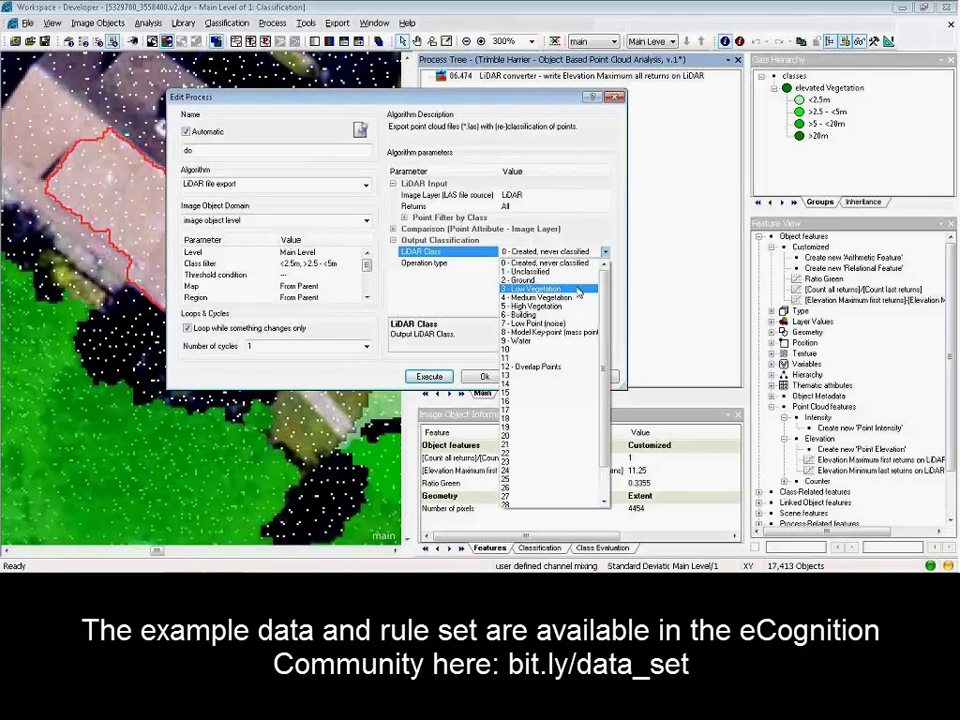
click(577, 290)
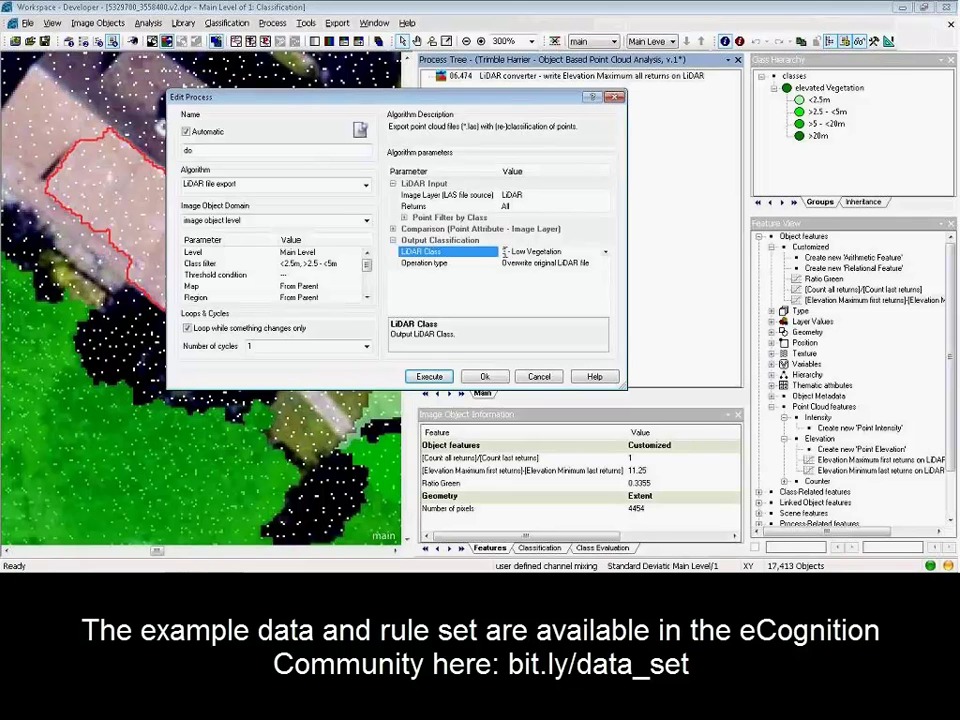
click(481, 378)
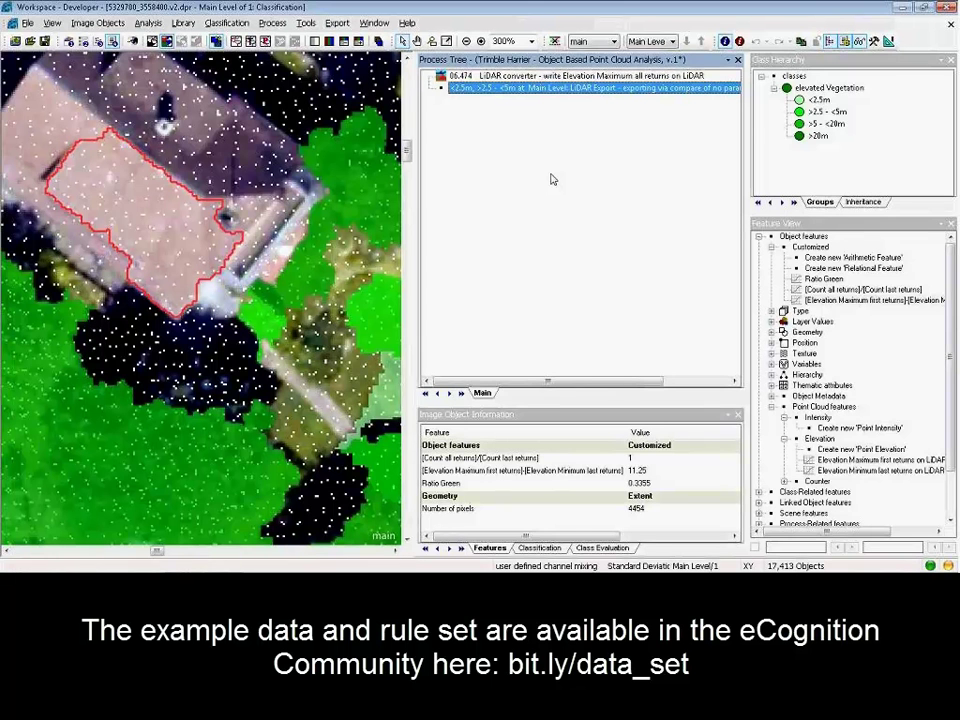
Duplicate the LiDAR export process and change the copy's class filter to >5 - <20m and >20m.
key(ctrl+v)
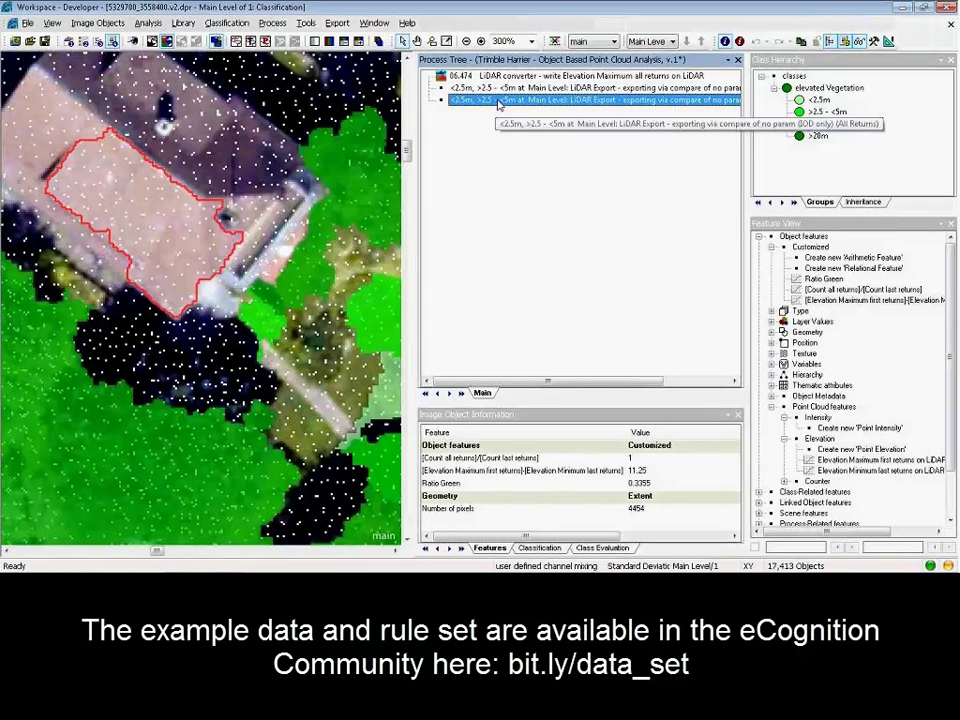
double_click(498, 101)
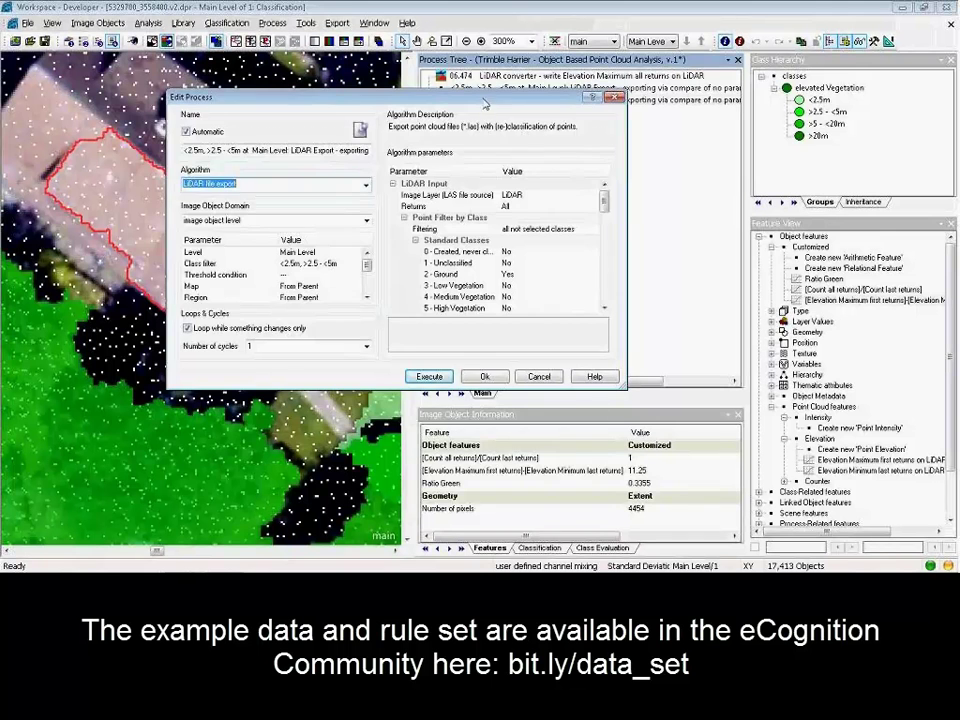
drag(484, 103, 444, 160)
click(366, 275)
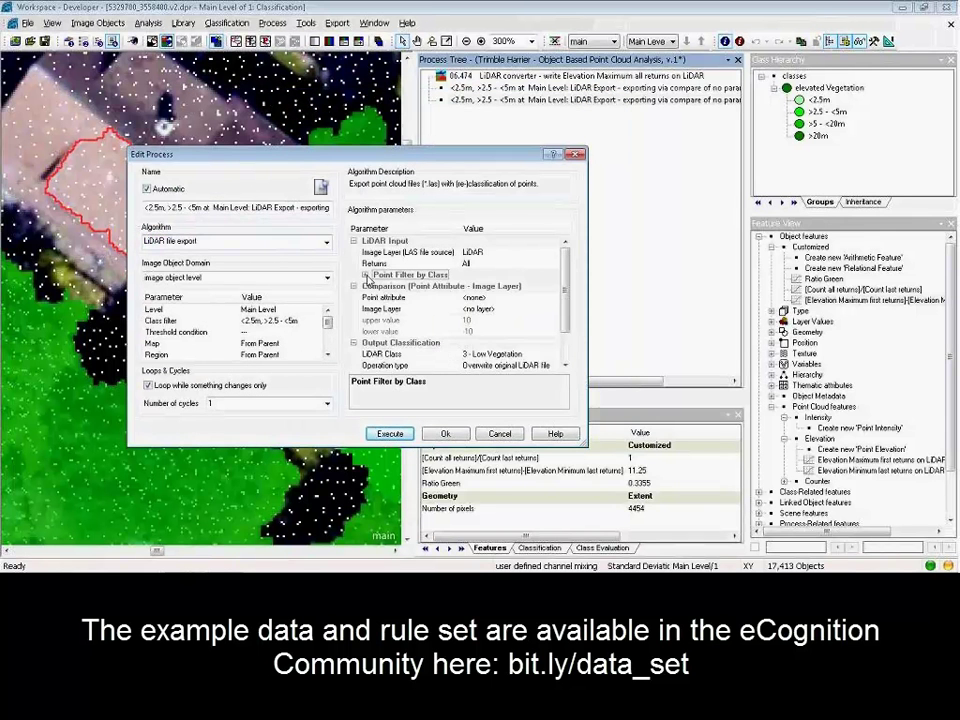
click(353, 241)
click(270, 320)
click(316, 321)
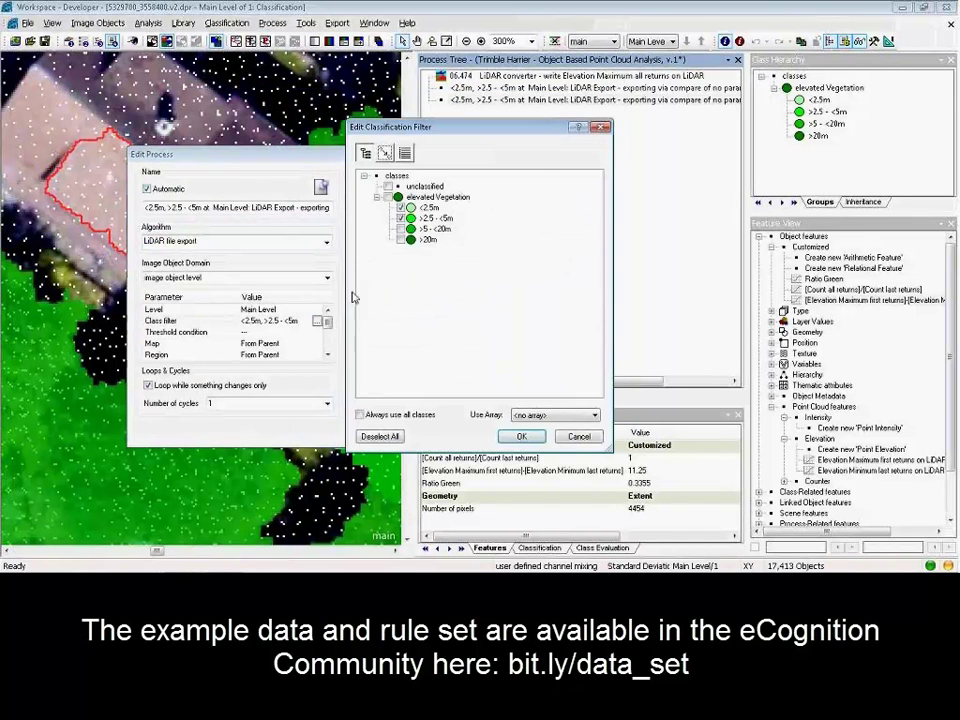
click(401, 207)
click(401, 218)
click(401, 229)
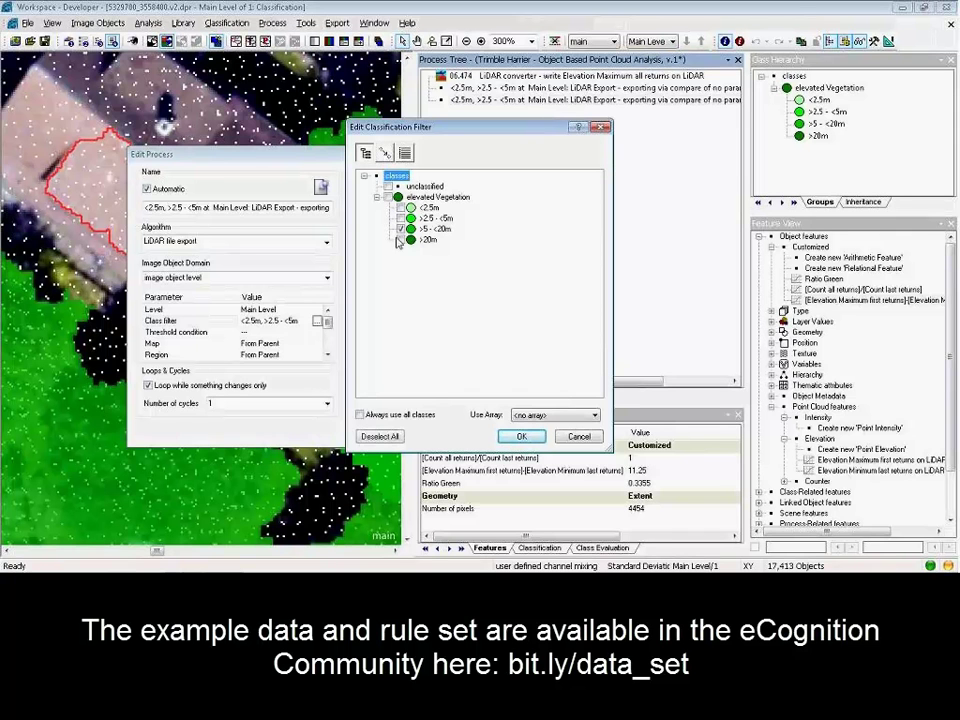
click(401, 240)
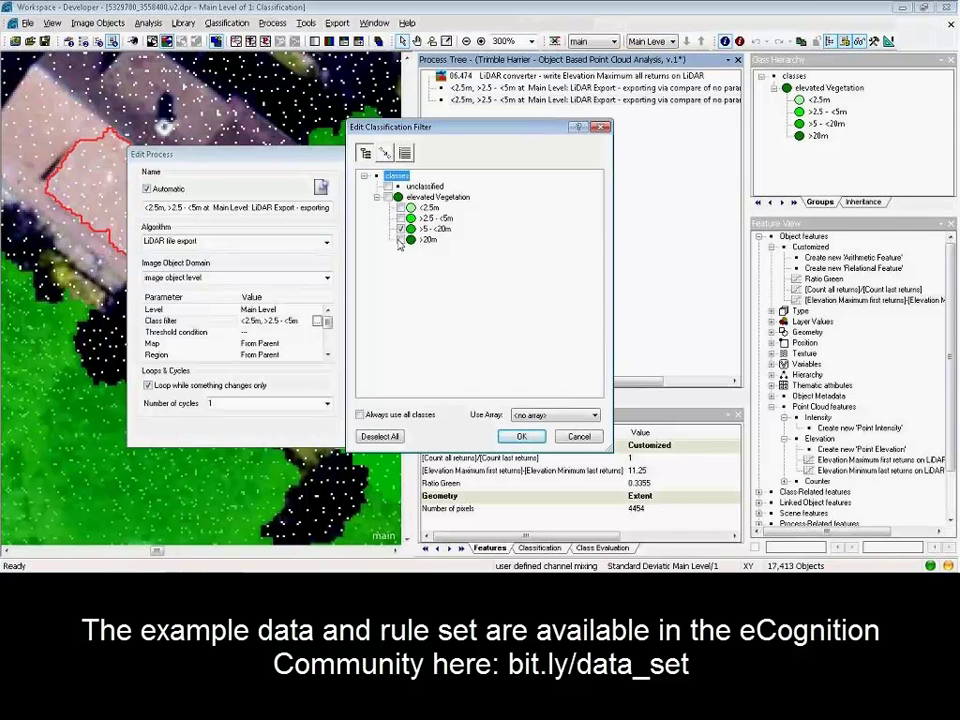
click(520, 438)
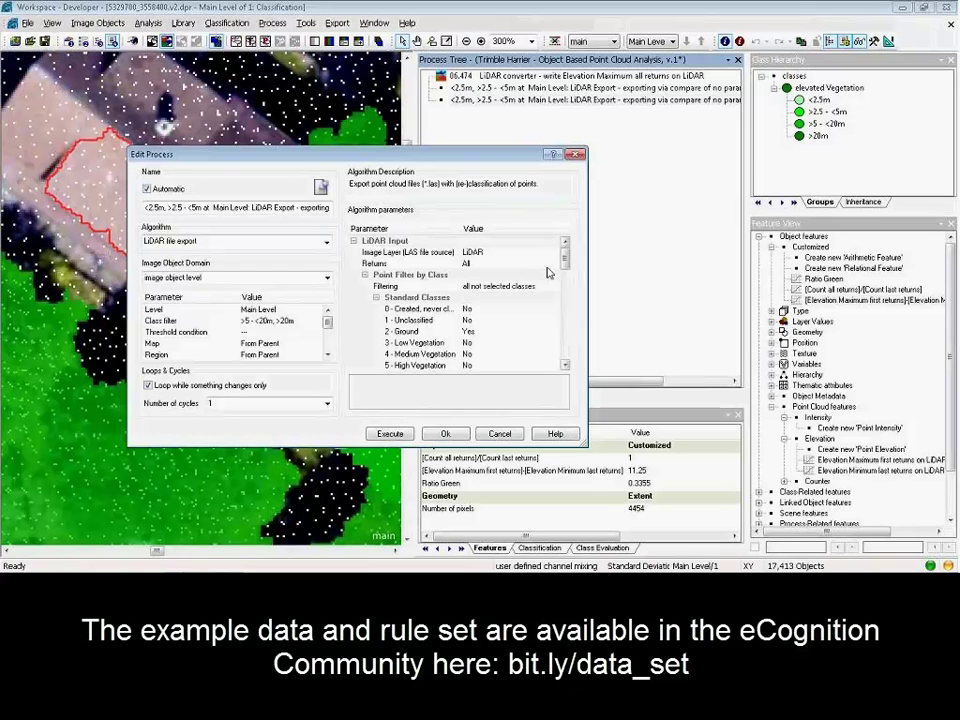
Assign 5 - High Vegetation as the duplicated export's output LiDAR class and save the process.
click(365, 274)
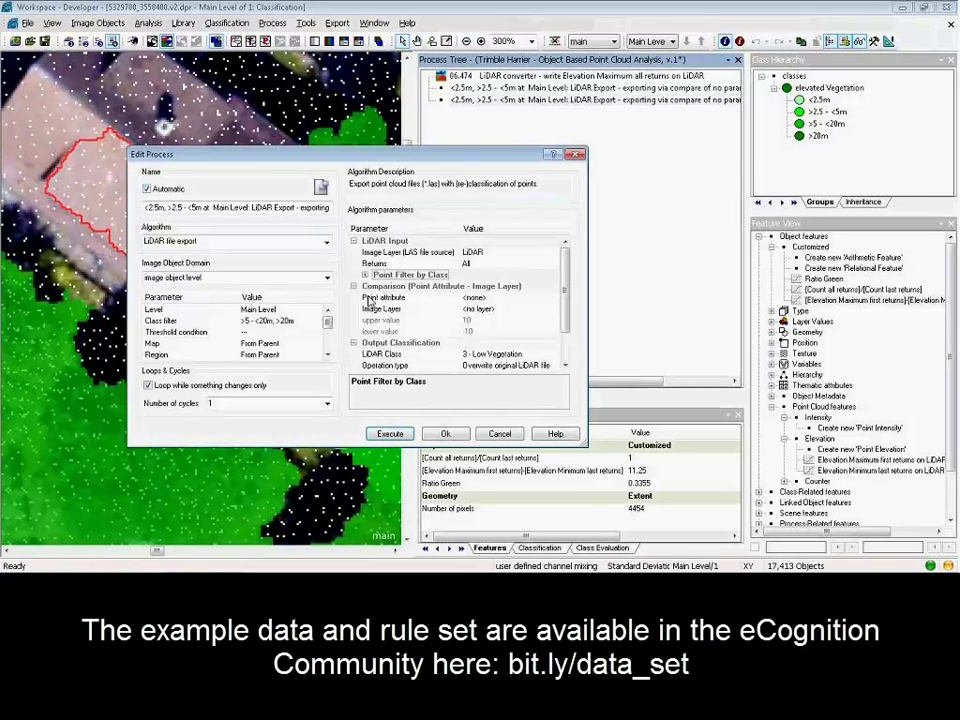
click(555, 360)
scroll(510, 200, down, 3)
scroll(510, 200, up, 3)
click(500, 185)
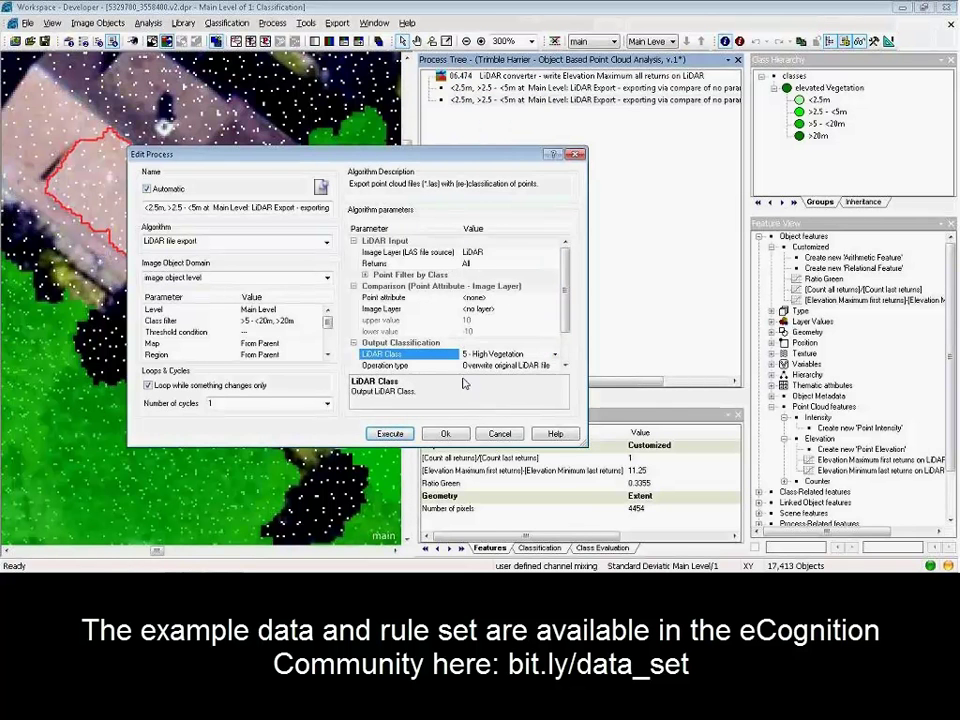
click(353, 286)
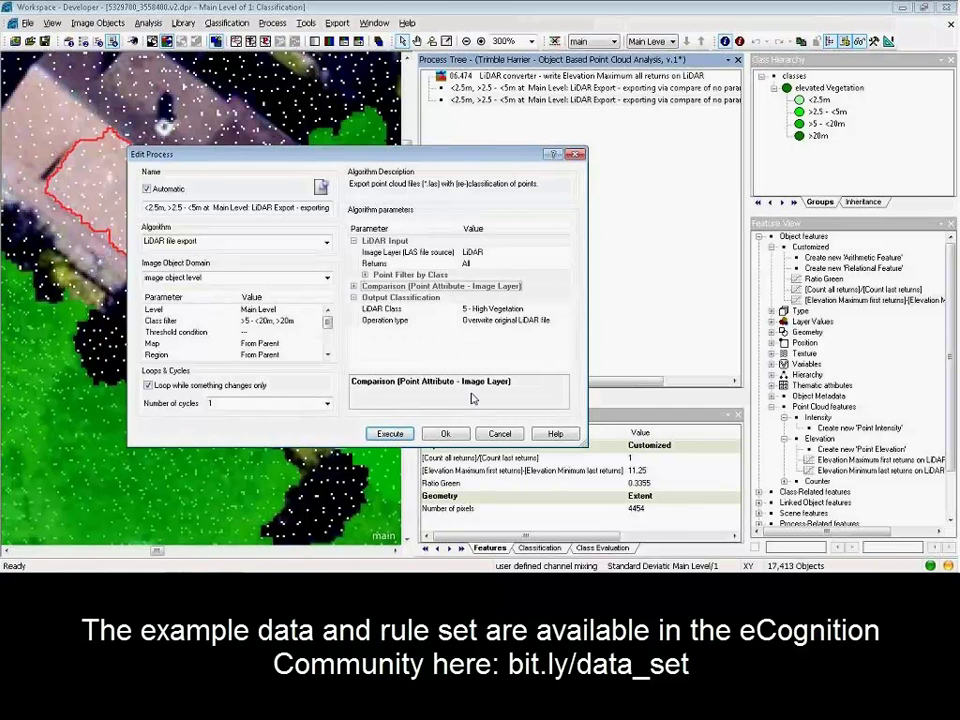
click(445, 433)
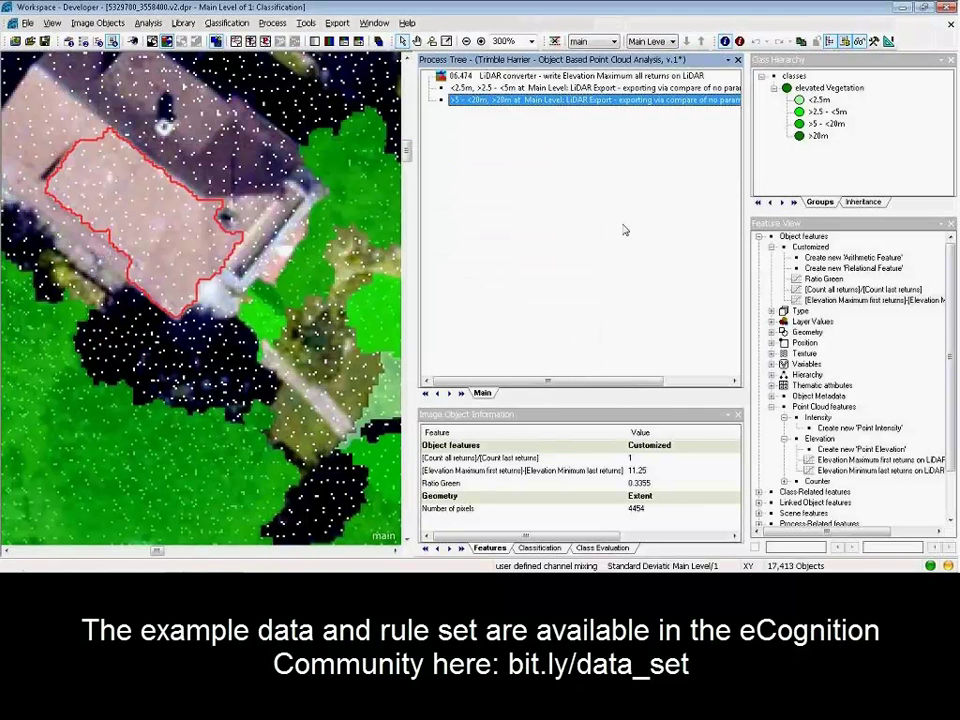